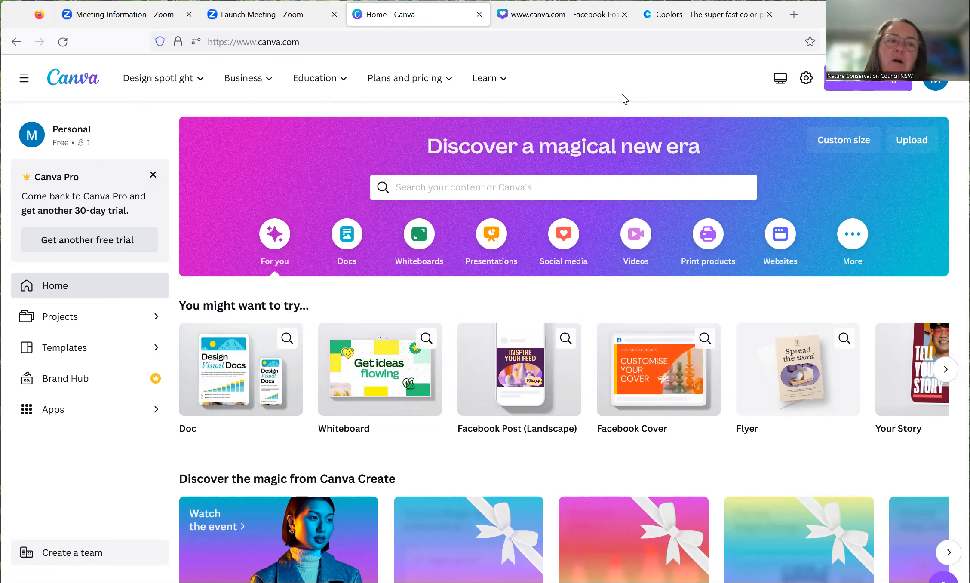
Step: Search the design types for "faceb" and create a new Facebook Post (Square) design
click(875, 86)
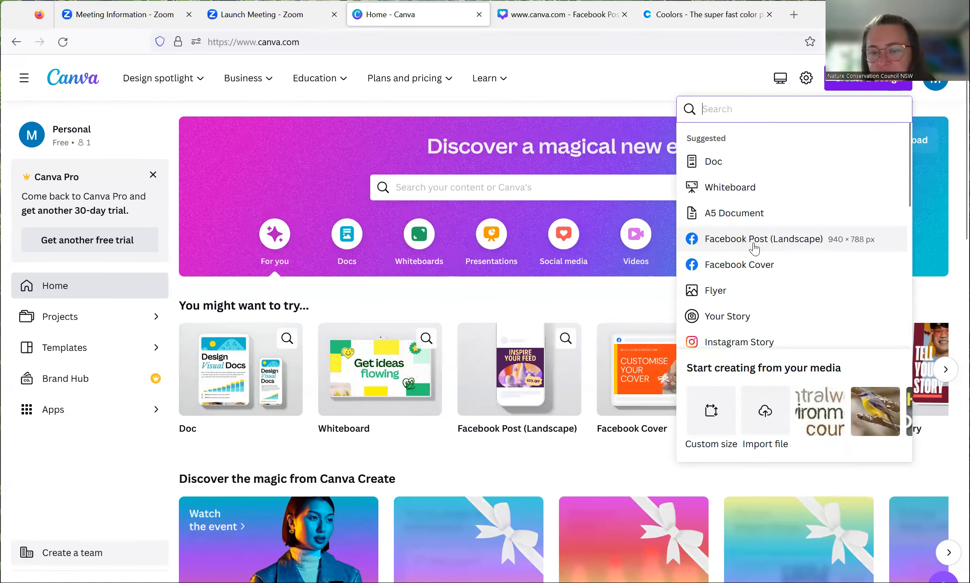
text(face)
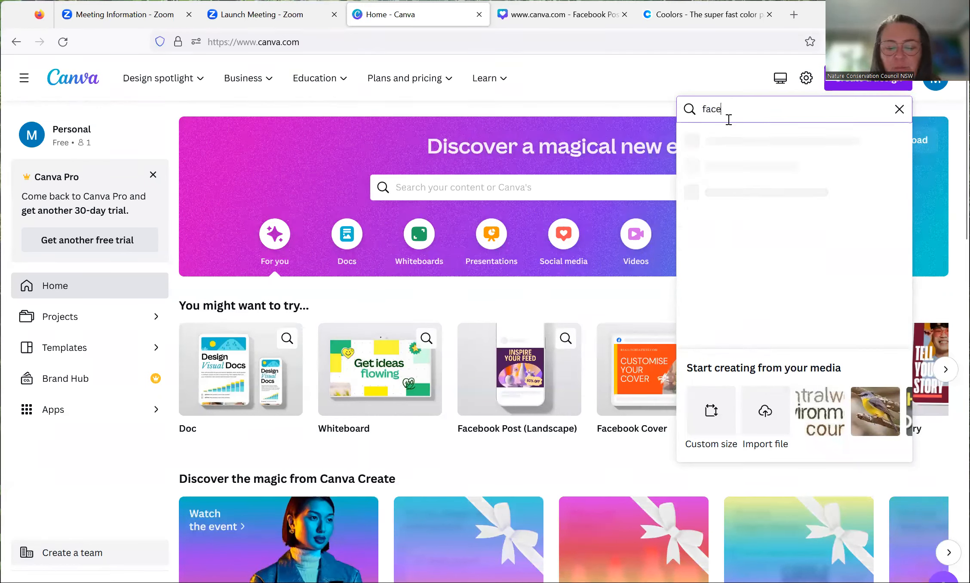
text(b)
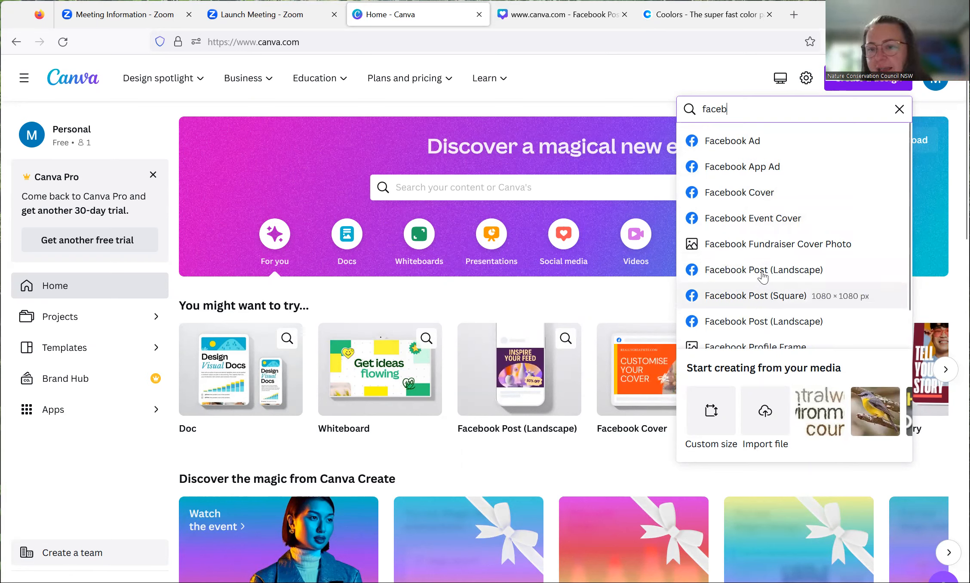
click(749, 297)
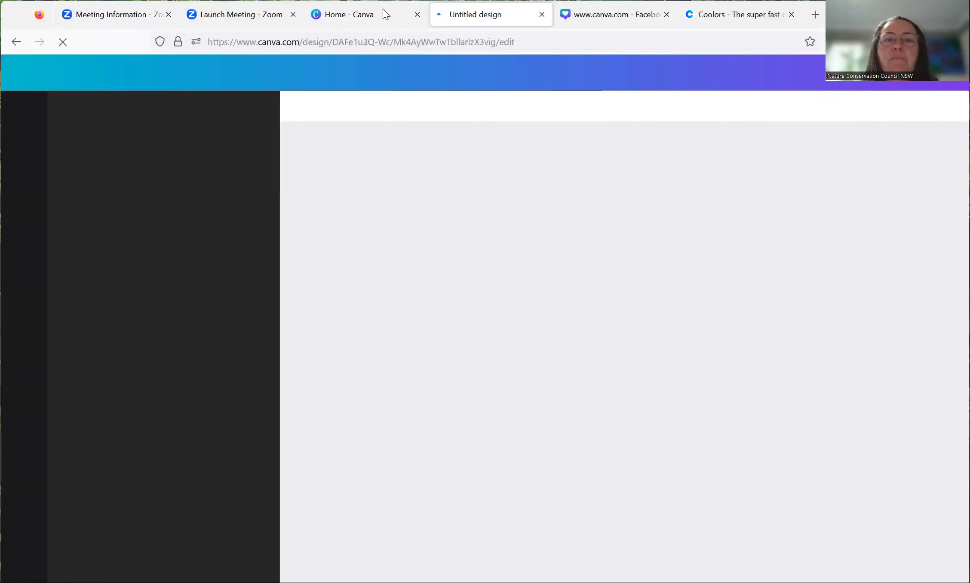
Step: Return to the home page and search the design types for "twitt" to view the Twitter formats
click(383, 8)
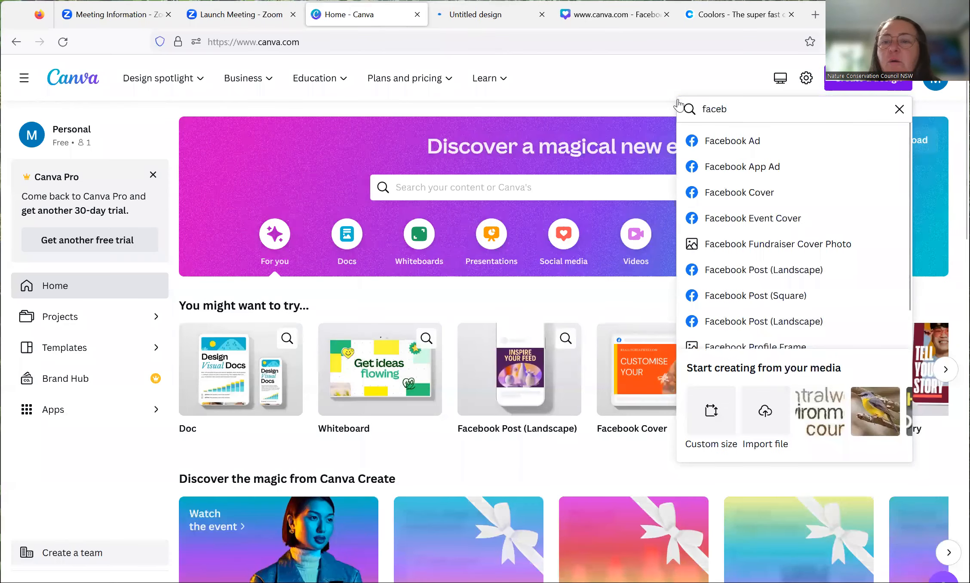
key(BackSpace)
key(BackSpace)
key(BackSpace)
key(BackSpace)
key(BackSpace)
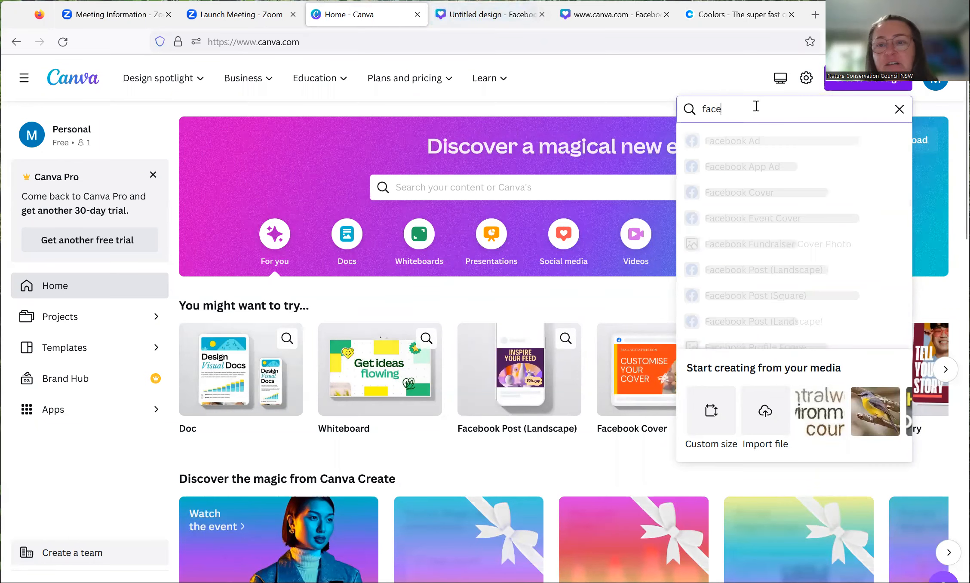
text(twi)
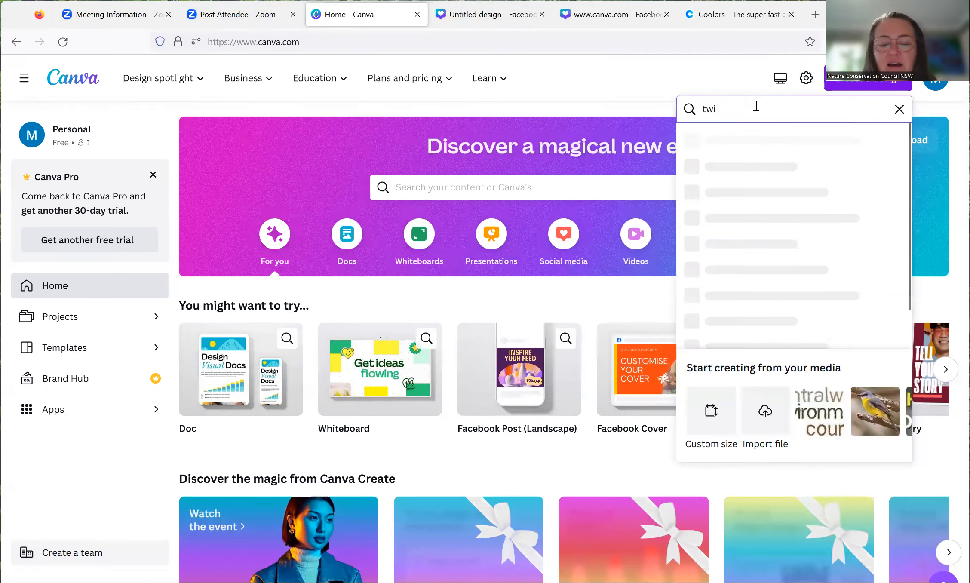
text(tt)
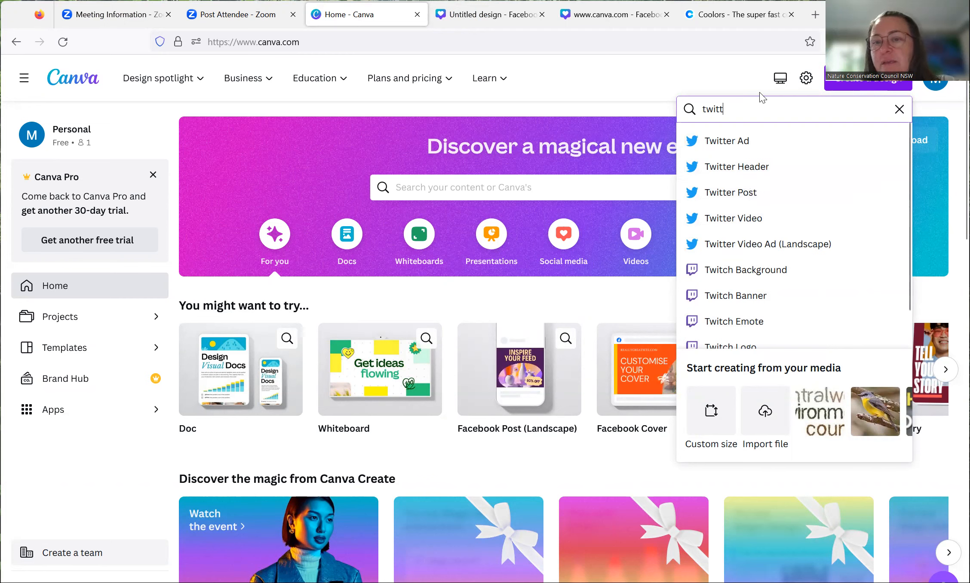
Step: Replace the design type search with "inst" to view the Instagram formats
key(BackSpace)
key(BackSpace)
key(BackSpace)
key(BackSpace)
key(BackSpace)
text(inst)
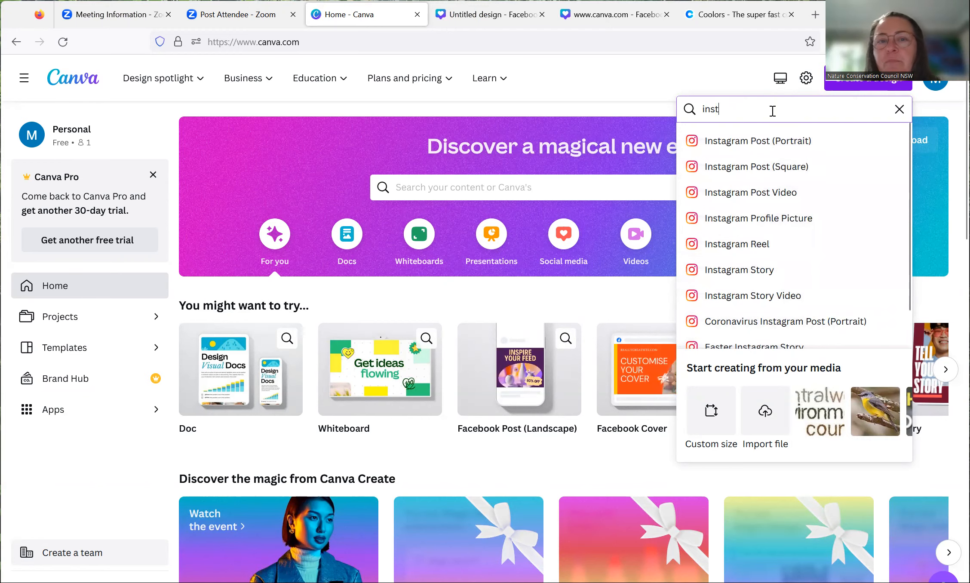
Step: Upload the fwm image from Downloads to the blank Facebook post design and add it to the page
click(488, 17)
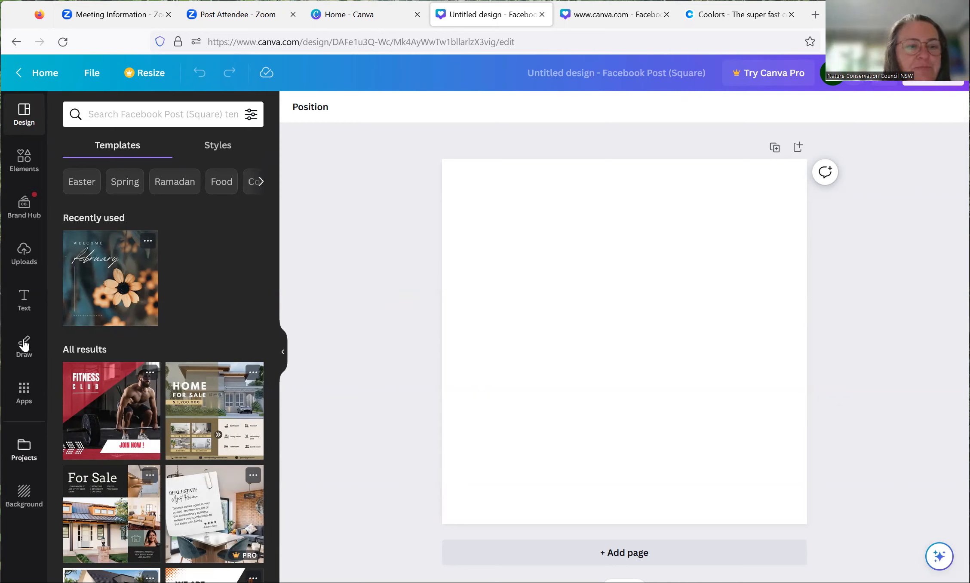
click(21, 254)
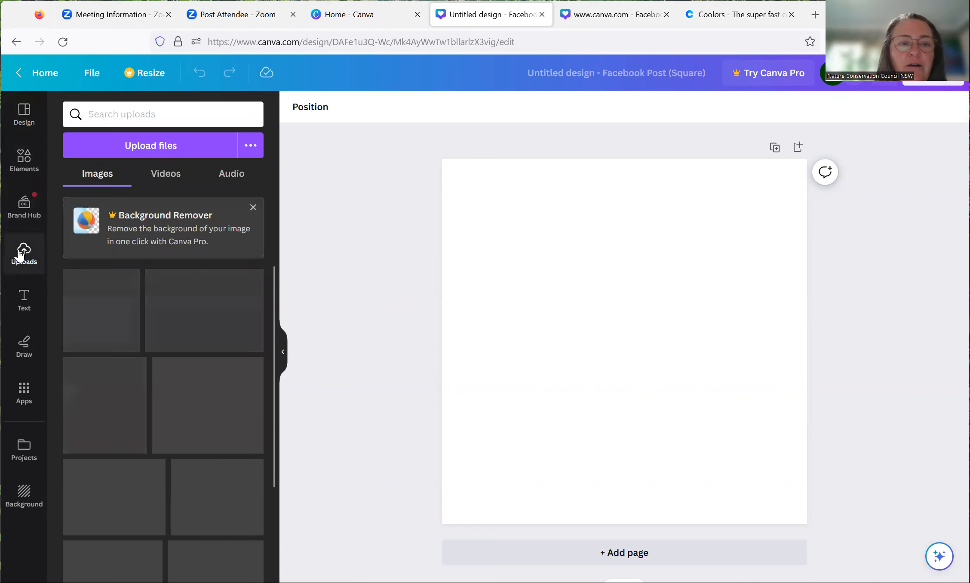
click(155, 144)
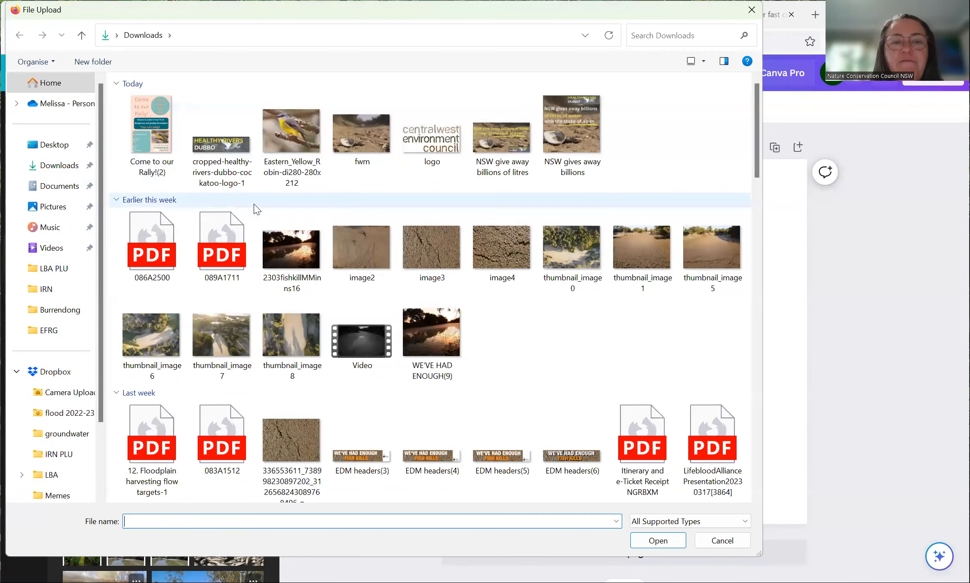
click(360, 141)
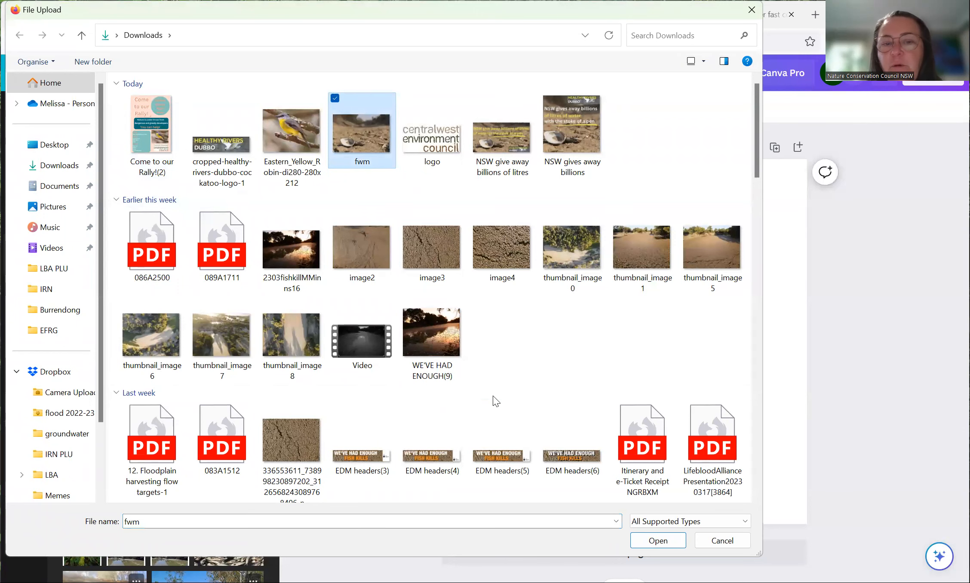
click(668, 541)
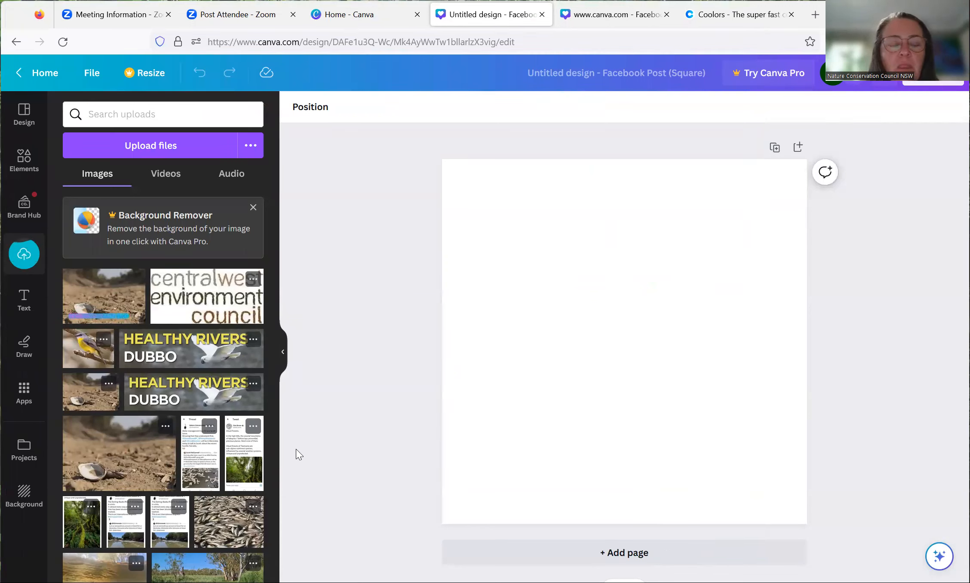
click(111, 300)
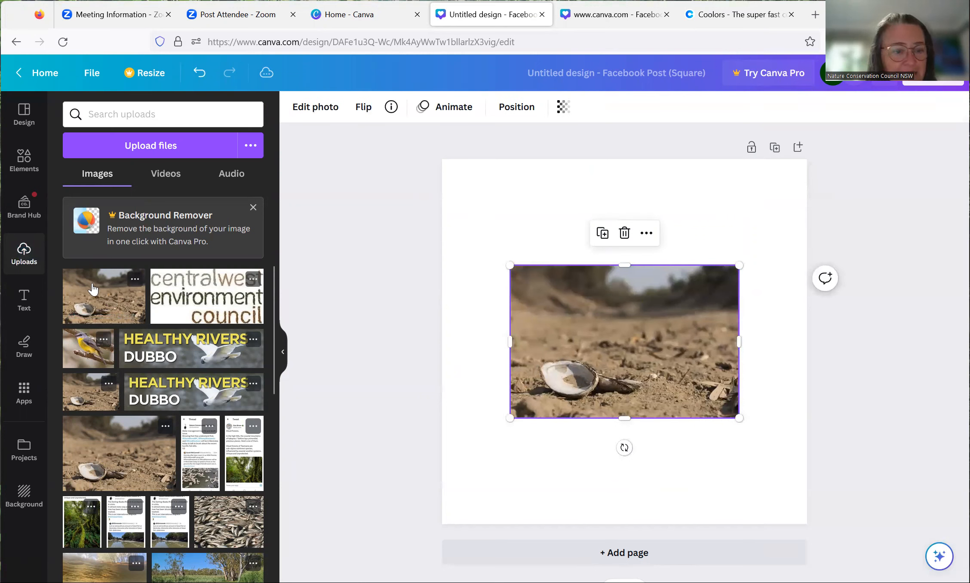
Step: Enlarge and position the shell photo so that it covers the whole square page
drag(509, 265, 425, 194)
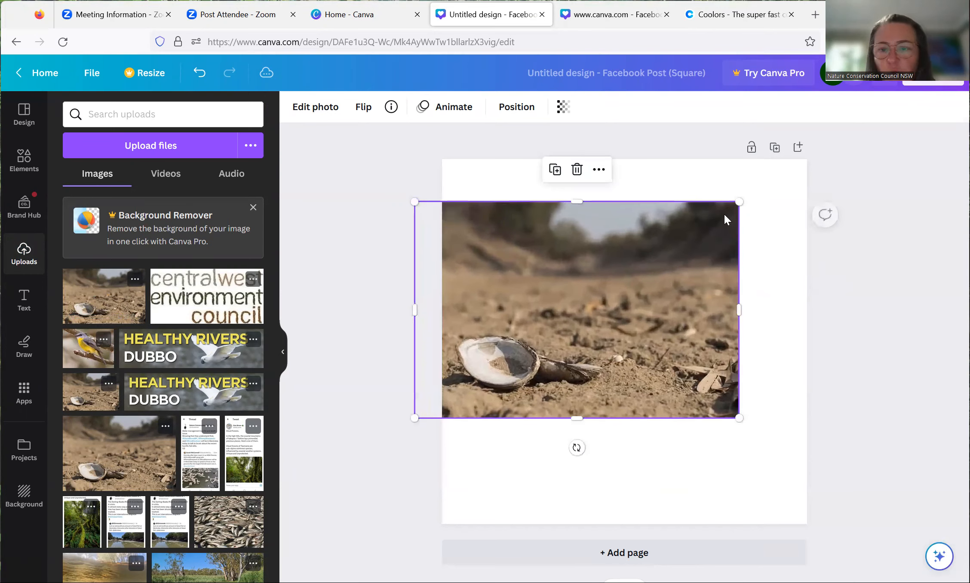
drag(738, 200, 817, 149)
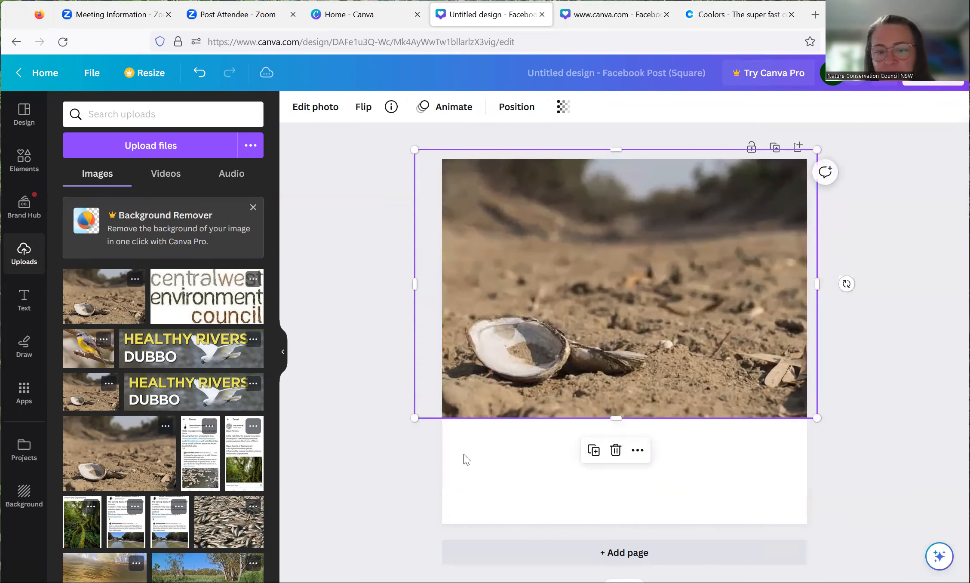
drag(412, 417, 301, 572)
drag(671, 387, 715, 412)
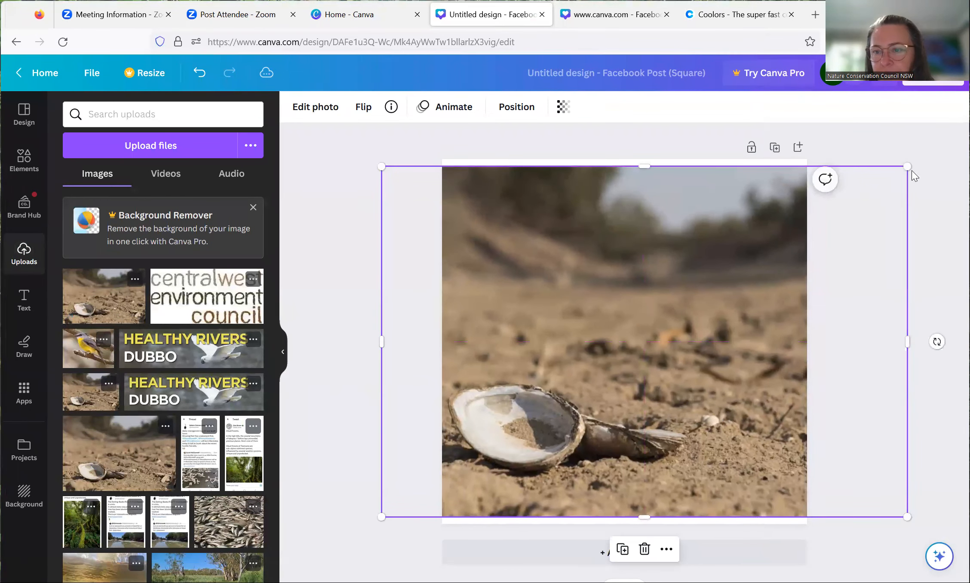
drag(906, 167, 925, 154)
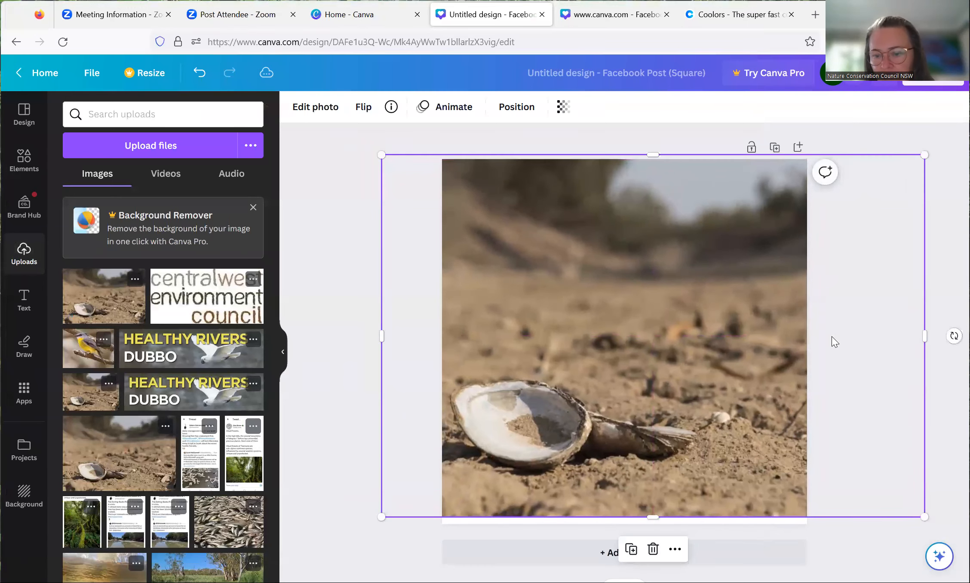
drag(651, 516, 651, 524)
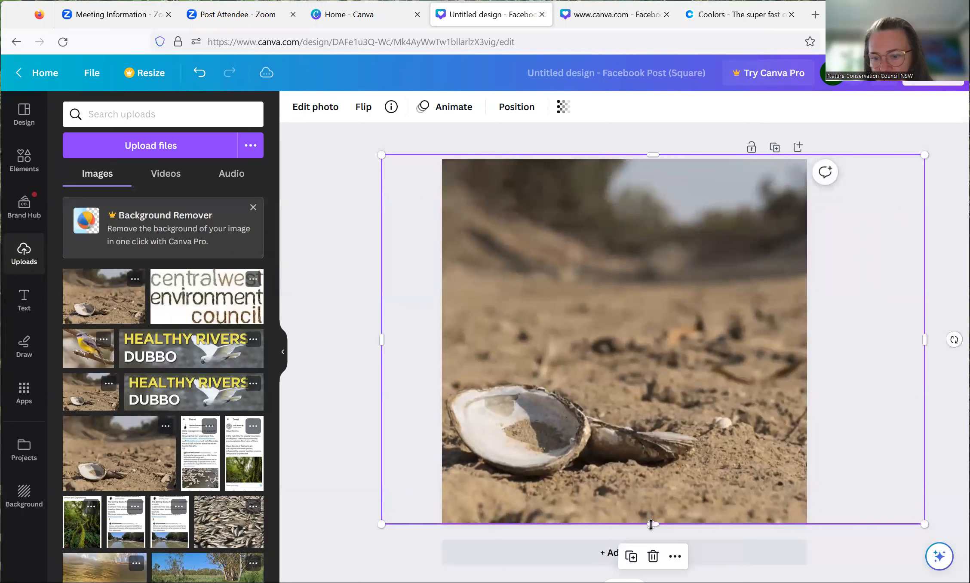
click(343, 309)
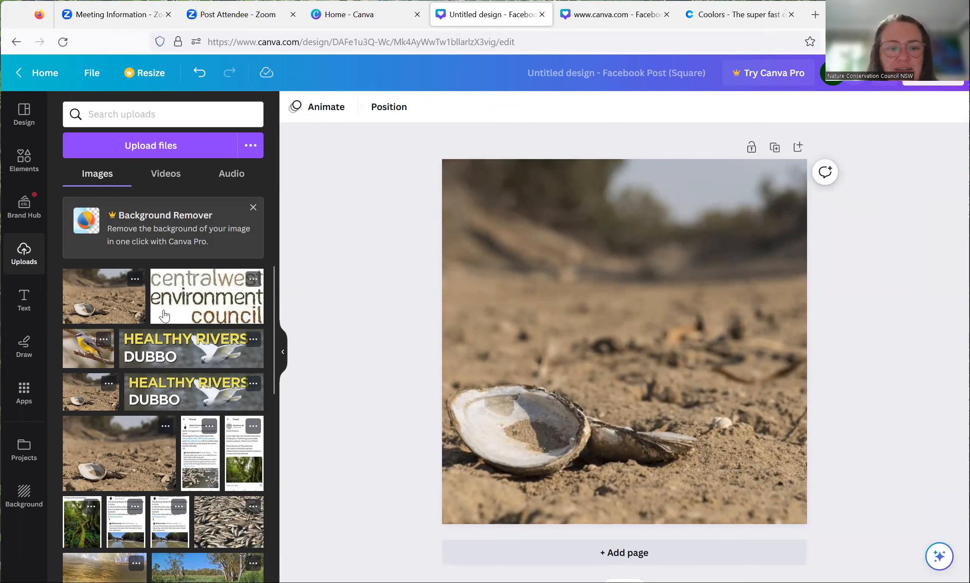
Step: Upload cropped-healthy-rivers-dubbo-cockatoo-logo-1 from Downloads and place it in the page's upper-right corner
click(163, 148)
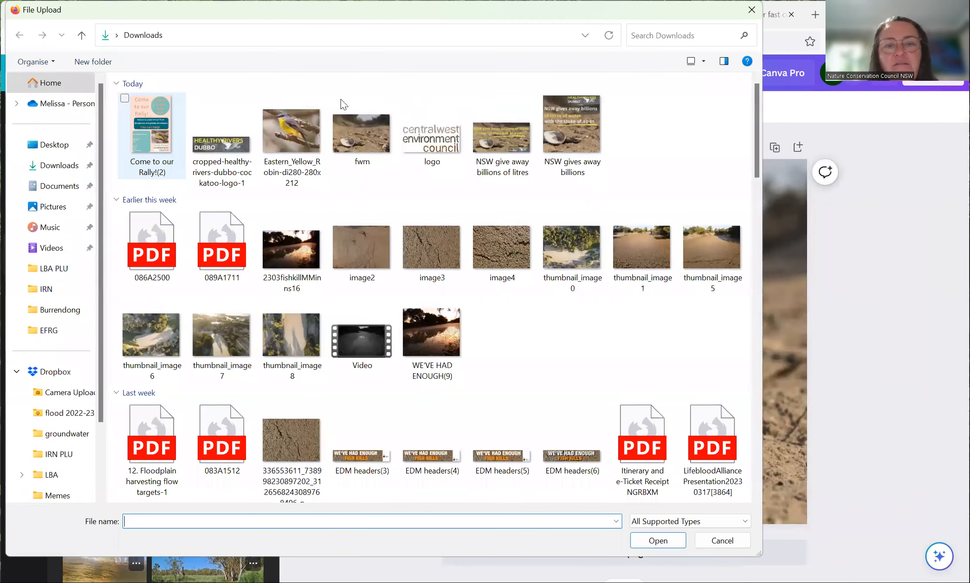
click(224, 150)
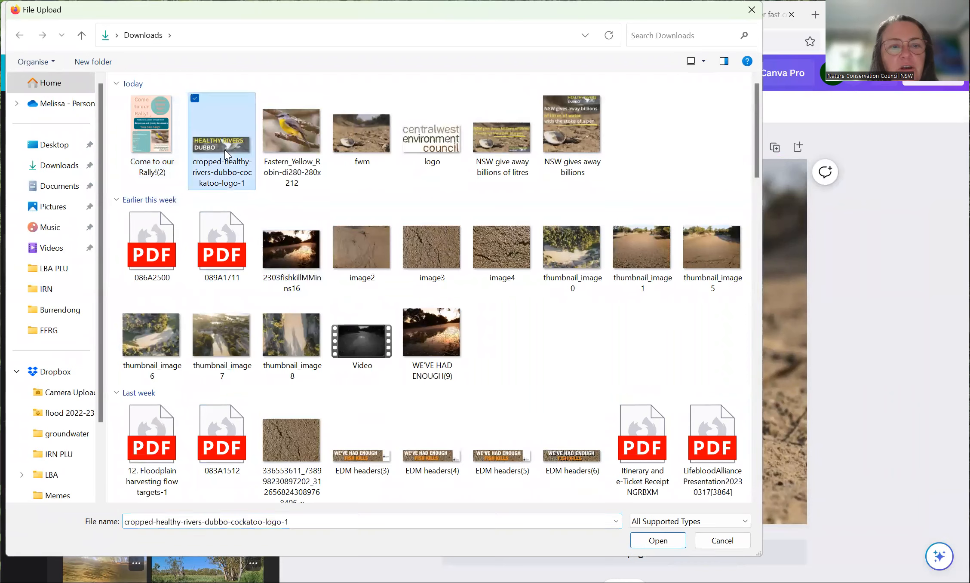
click(653, 541)
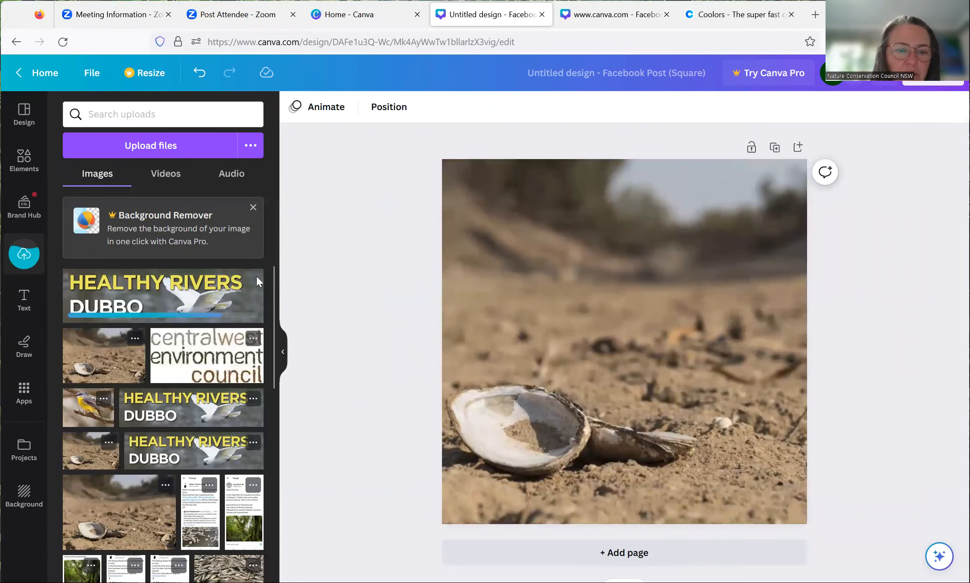
click(175, 290)
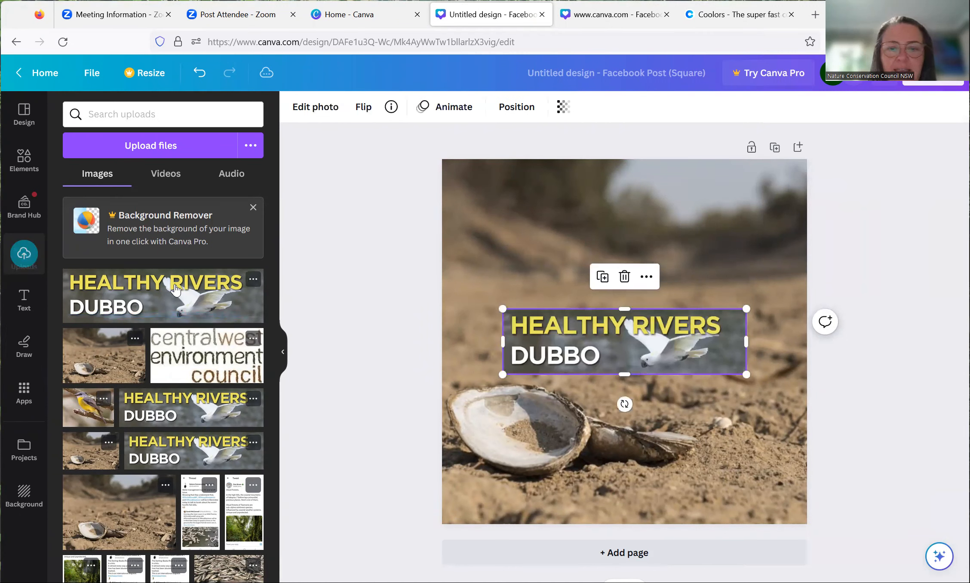
mouse_move(638, 347)
mouse_down()
mouse_move(683, 473)
mouse_move(686, 207)
mouse_move(703, 196)
mouse_up()
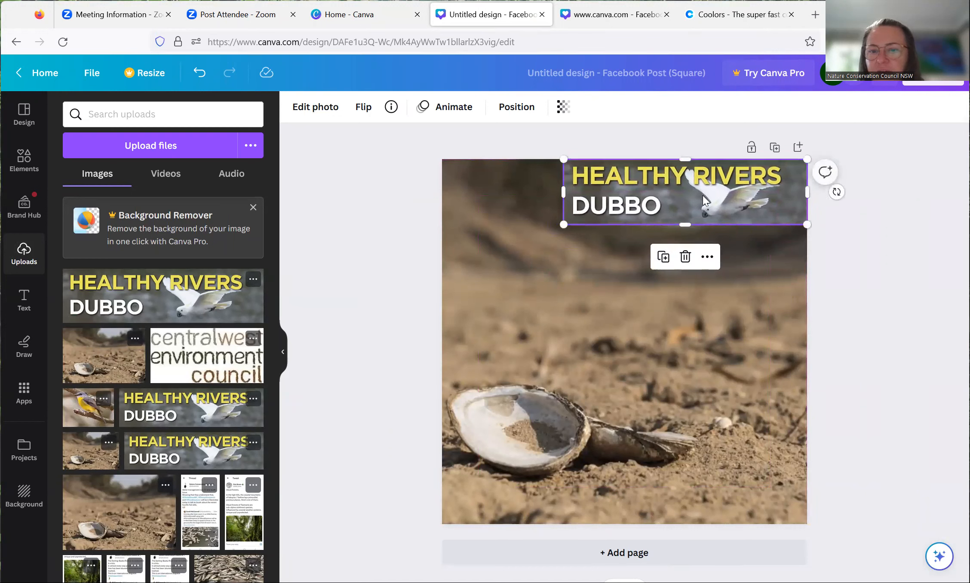
click(624, 324)
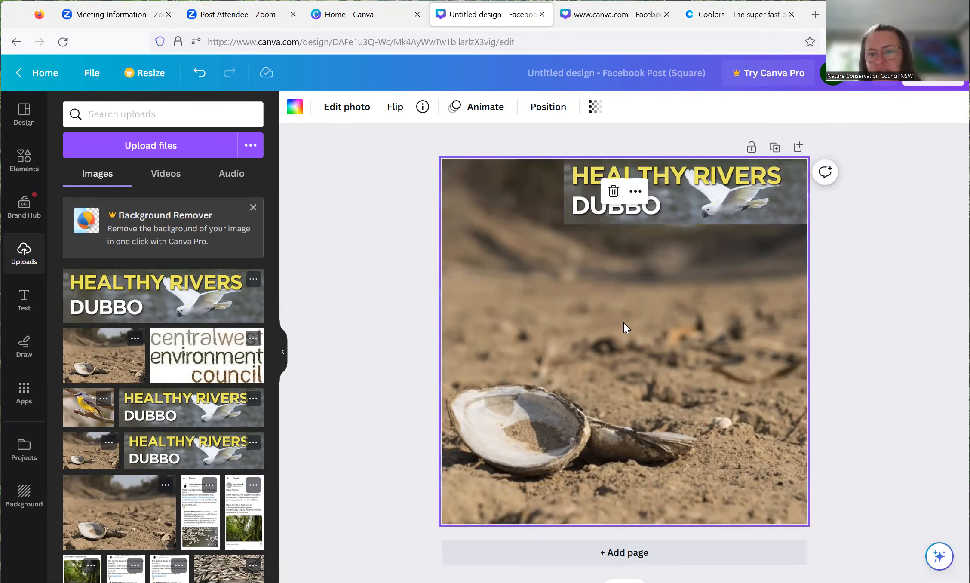
click(704, 197)
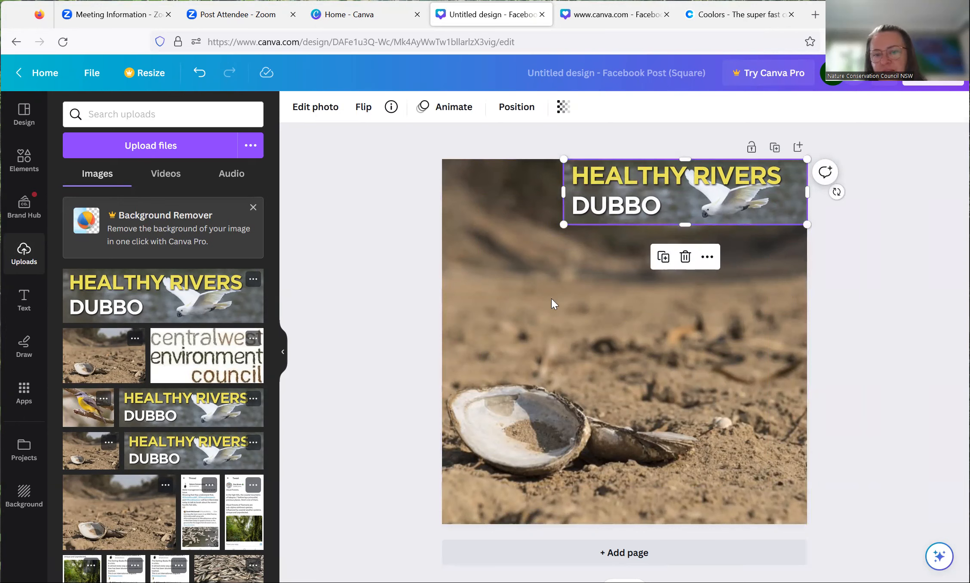
click(601, 310)
click(632, 192)
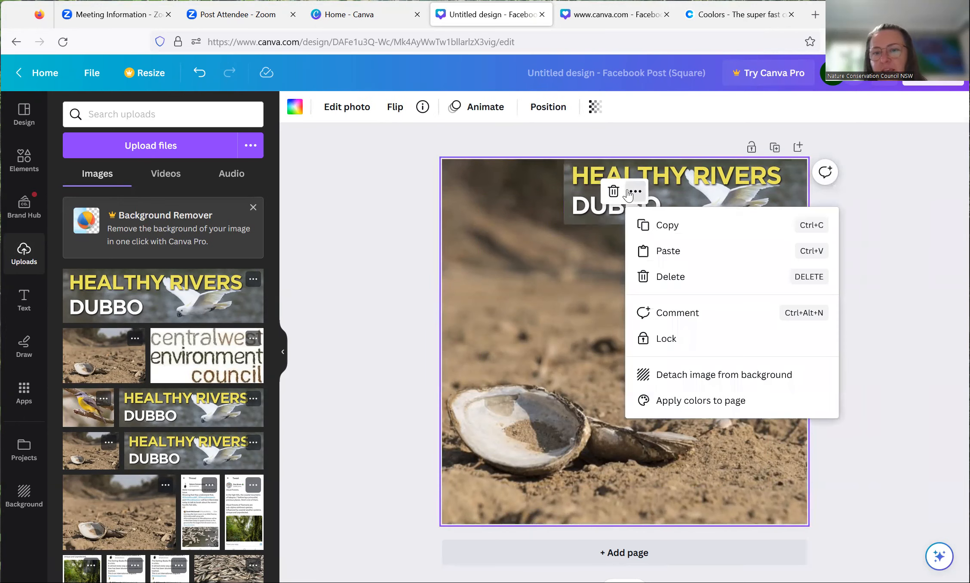
Step: Shrink the Healthy Rivers Dubbo logo to about half the page width within the upper-right corner
click(733, 170)
drag(565, 224, 632, 226)
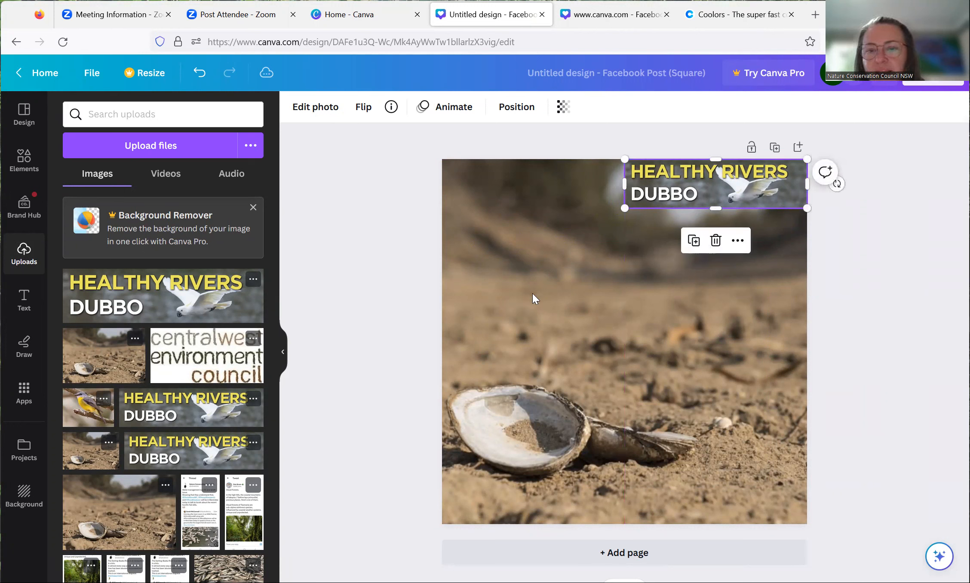
click(551, 257)
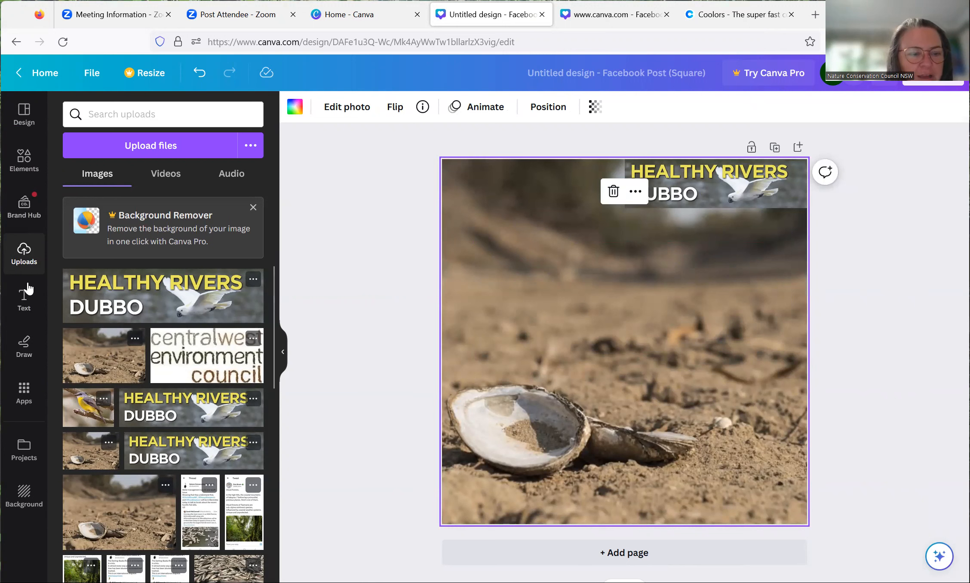
Step: Add a heading reading "GOVERNMENT GIVE AWAY BILLIONS" over the shell photo
click(25, 300)
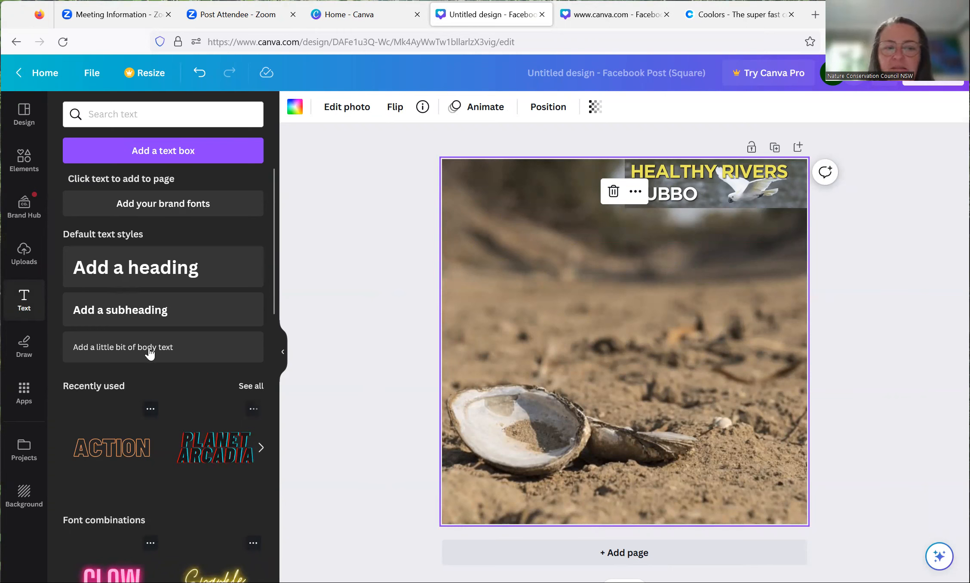
click(132, 266)
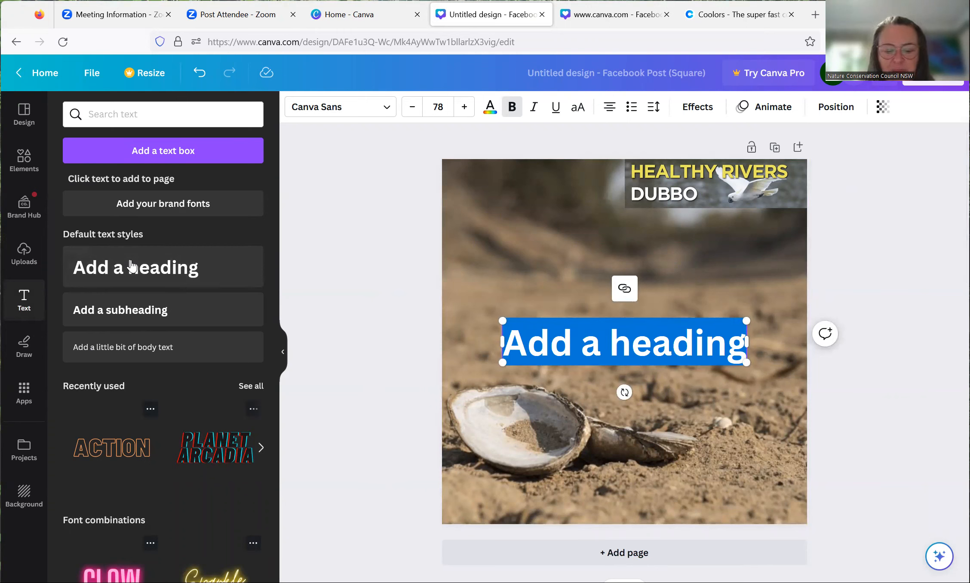
text(GOVERNMENT GIVE AWAY BILLIONS)
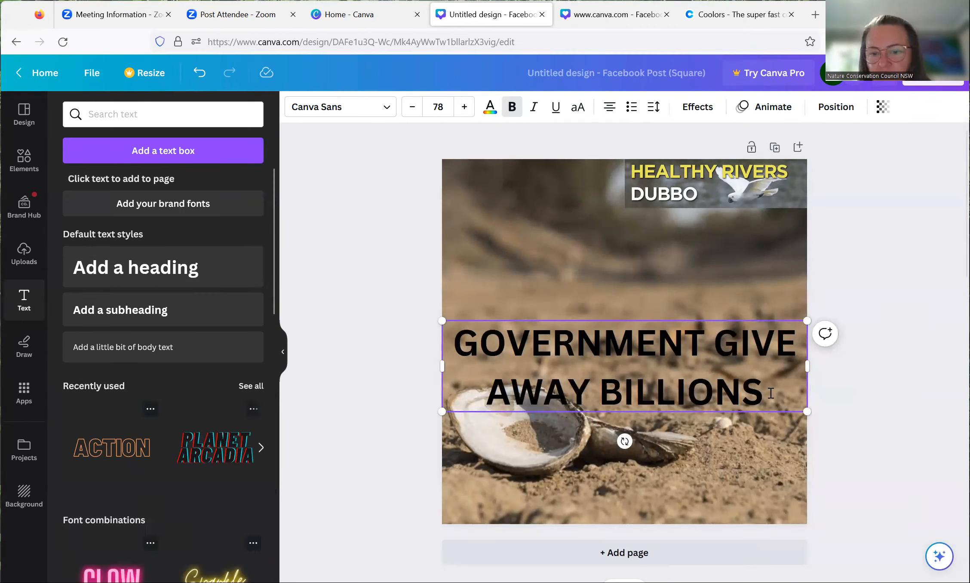
click(706, 461)
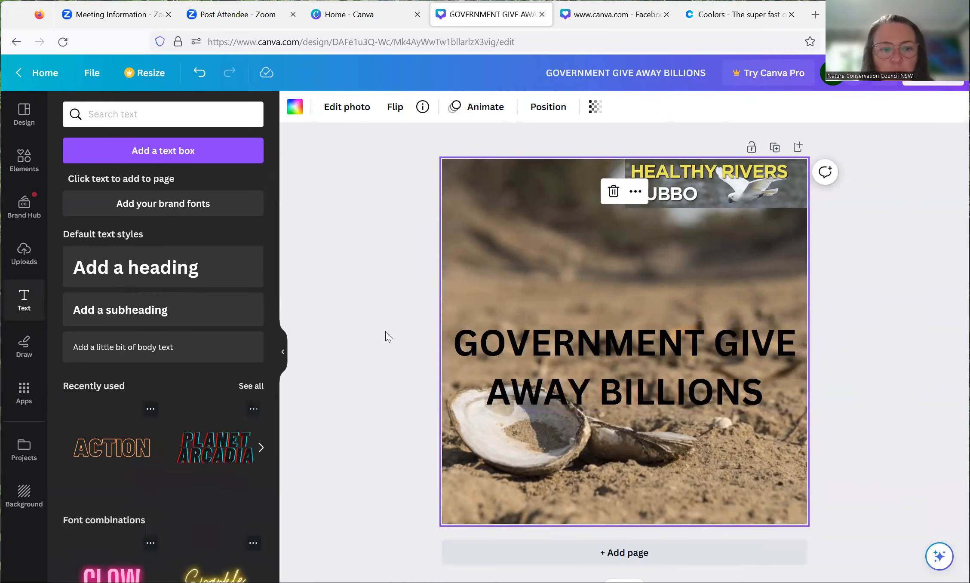
Step: Add a second heading reading "OD LITRES OF WATER" and stack it beneath the first heading, with both around the page's middle
click(163, 268)
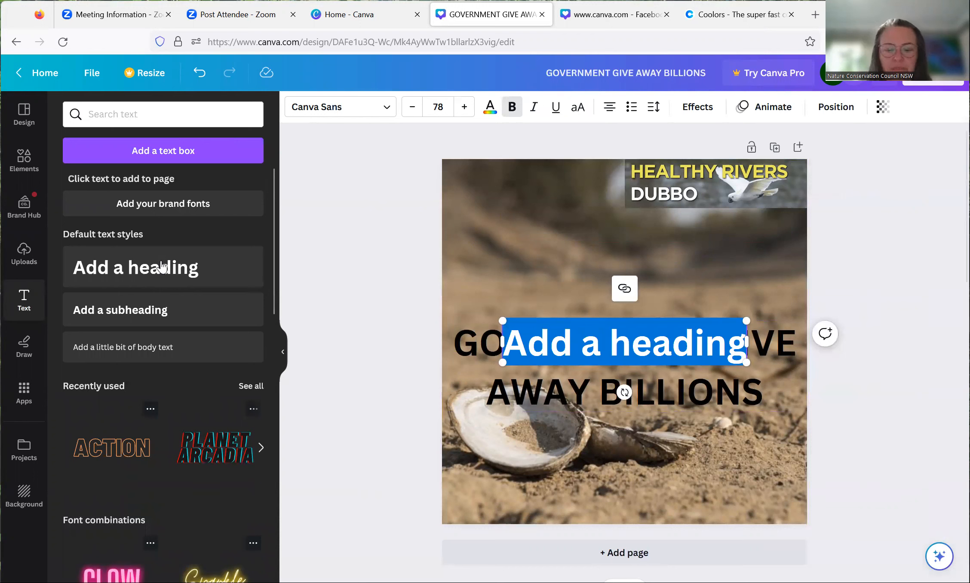
text(OF LITRES TO WATER)
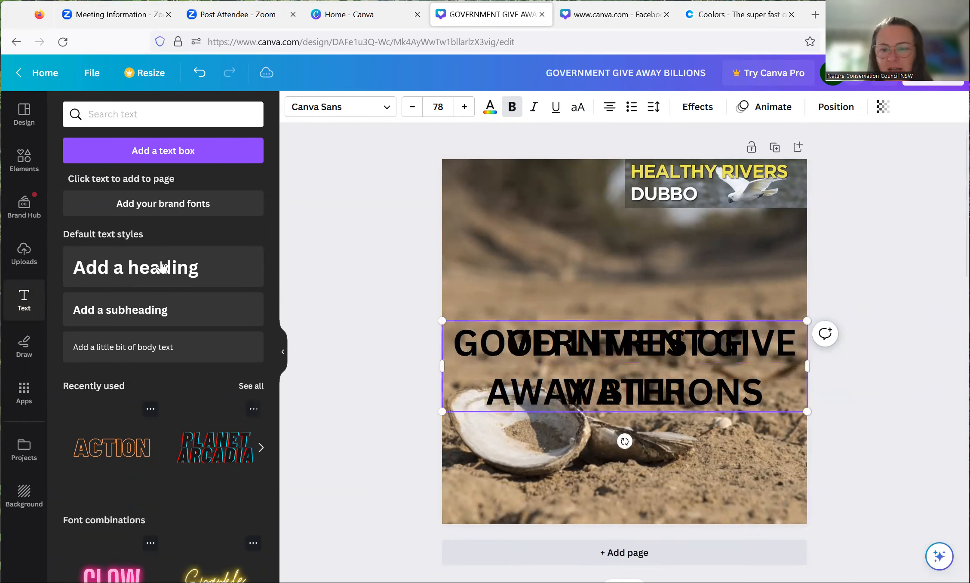
click(733, 462)
drag(677, 369, 692, 461)
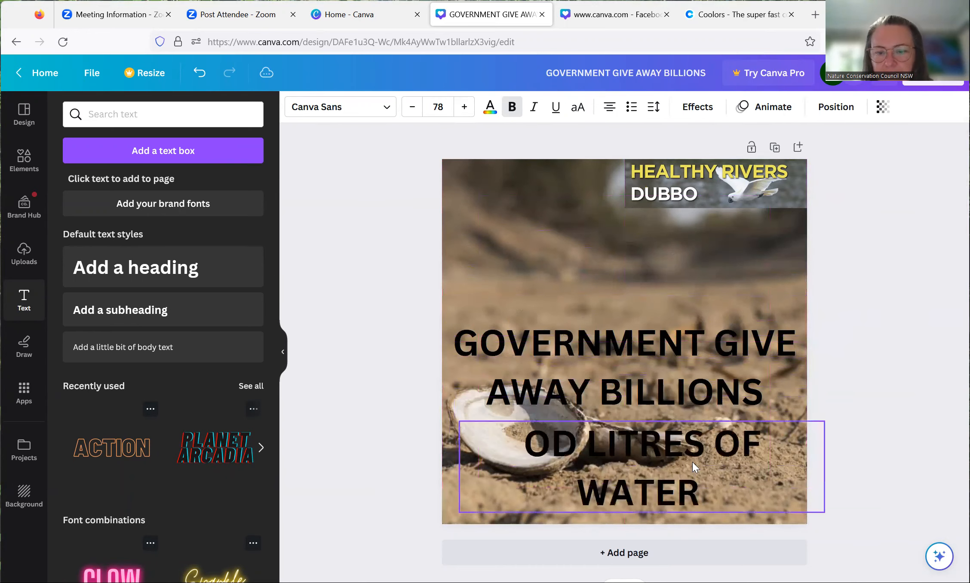
drag(683, 350, 677, 259)
drag(682, 444, 675, 356)
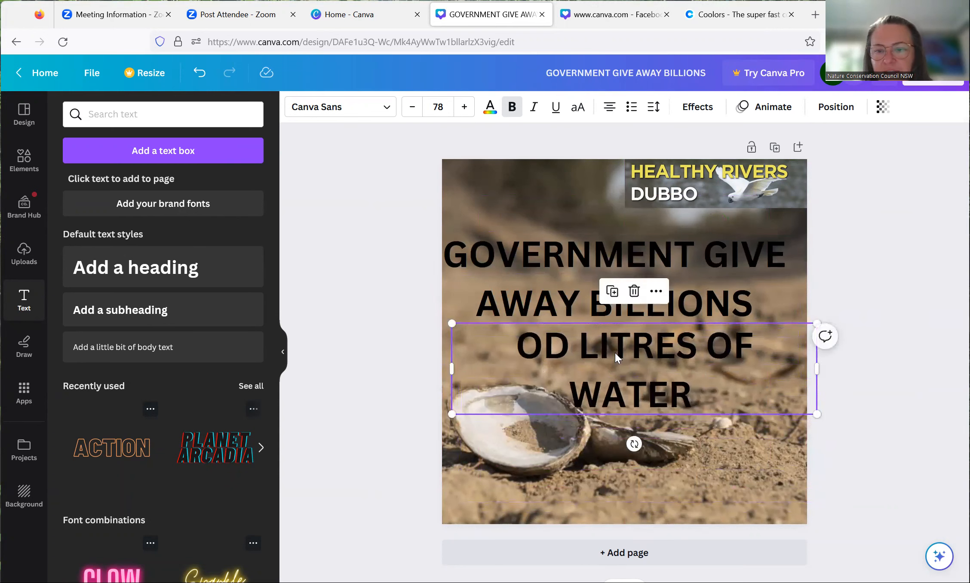
Step: Correct the second heading's first word to "OF"
double_click(537, 351)
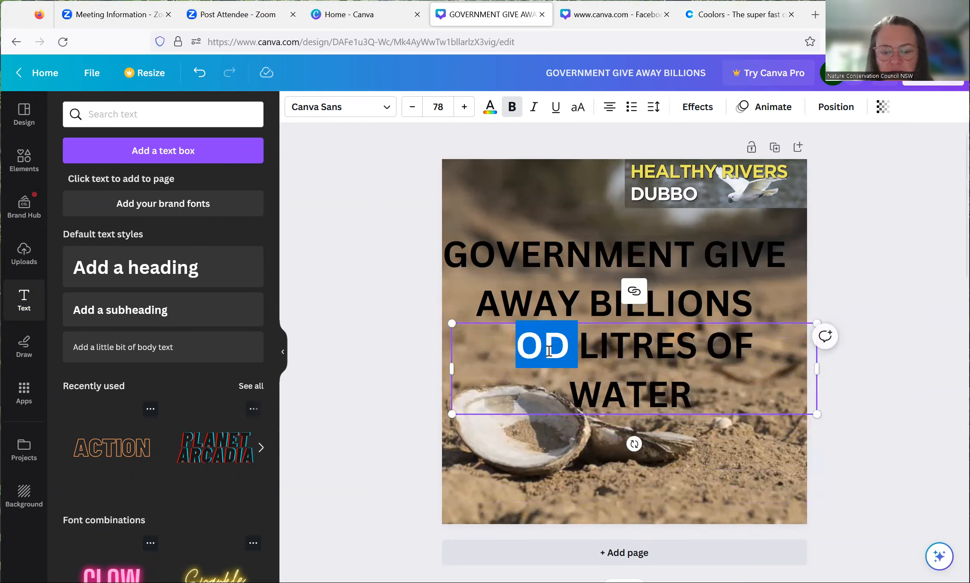
text(OF)
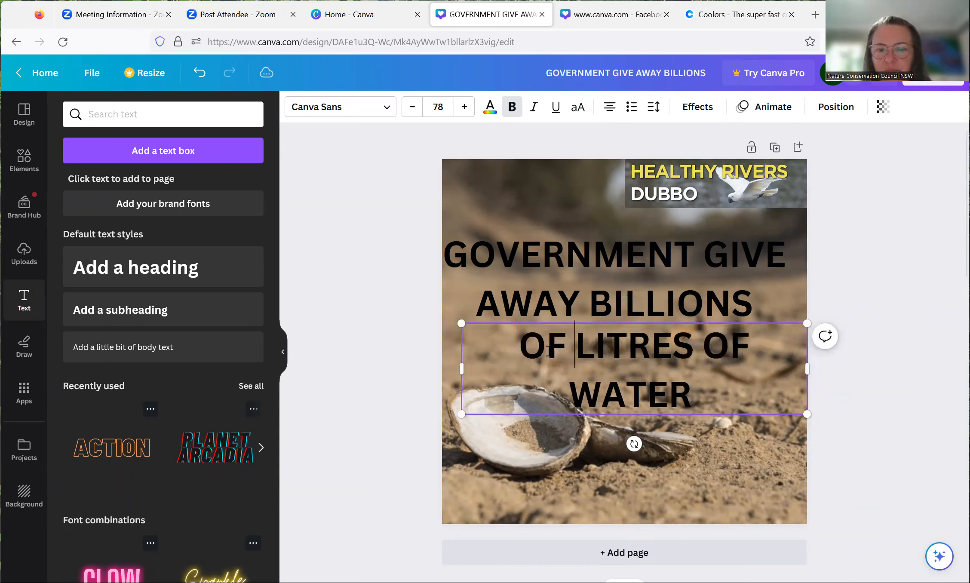
click(750, 450)
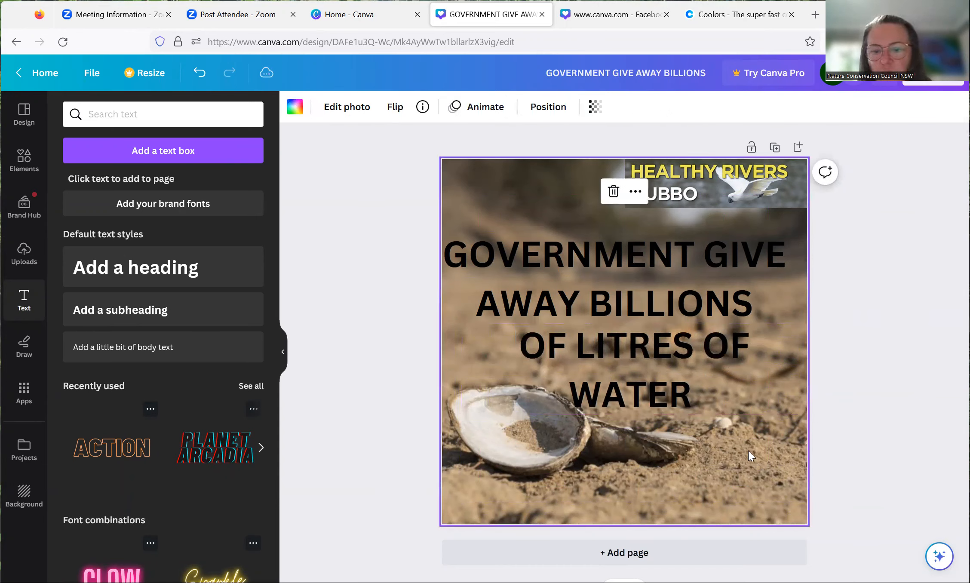
Step: Add a third heading with the text "WITH THE STROKE"
click(168, 279)
text(WITH THE REST)
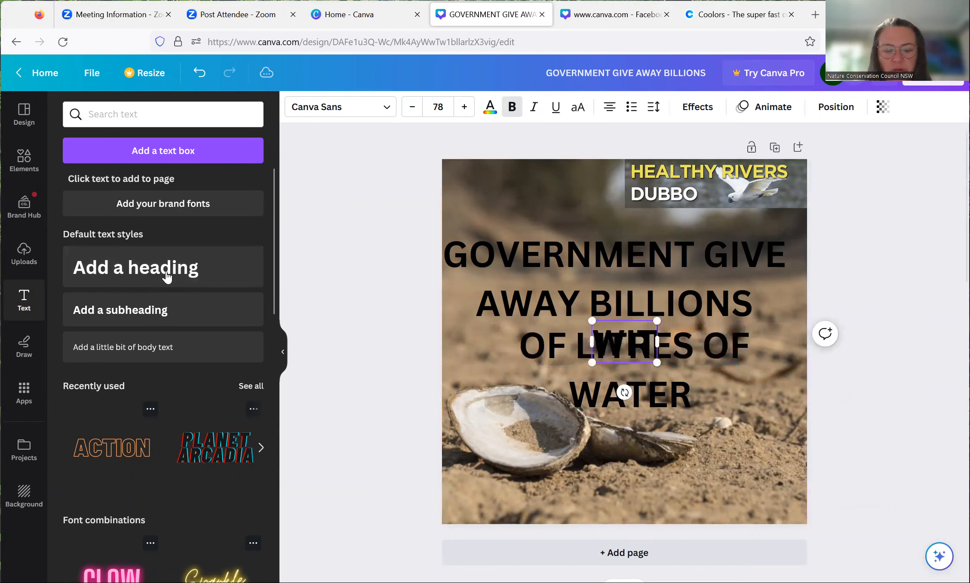
text(ROKE)
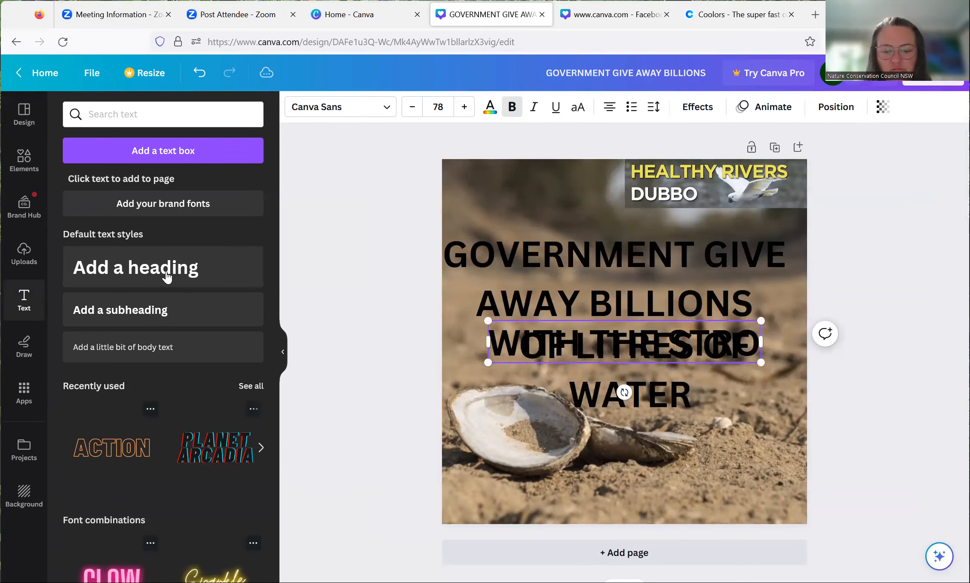
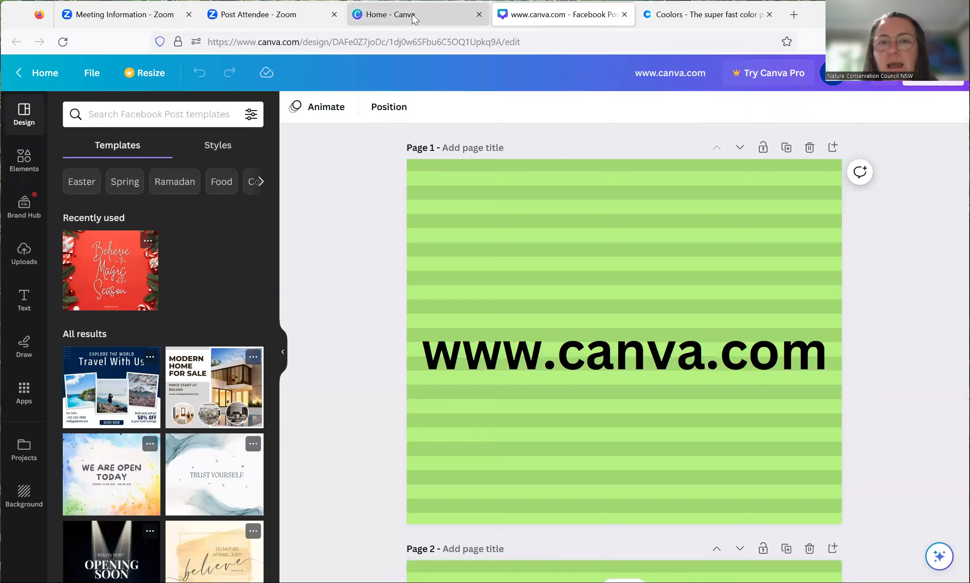
Step: From the Canva home page, search the design types for "a5" and create a new A5 Document
click(412, 14)
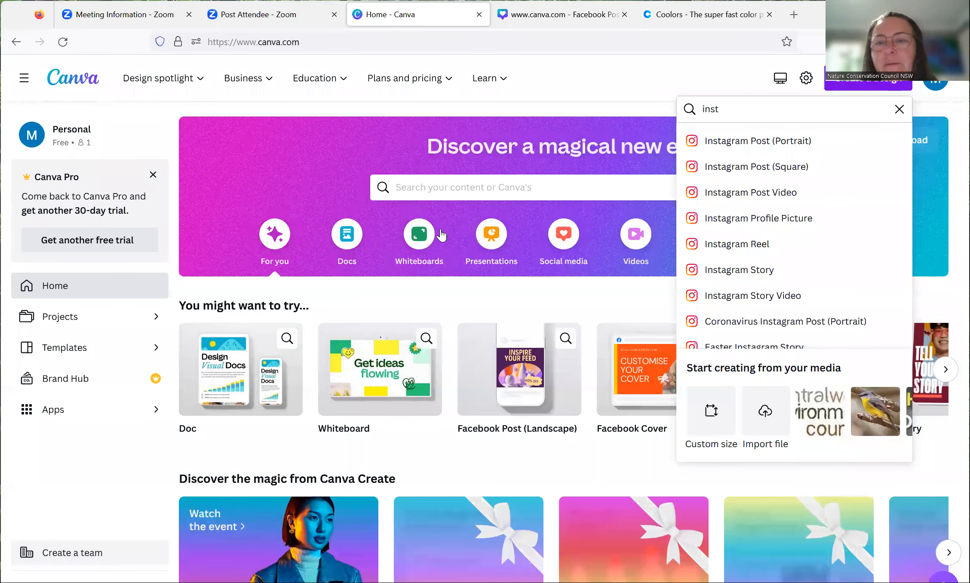
click(738, 111)
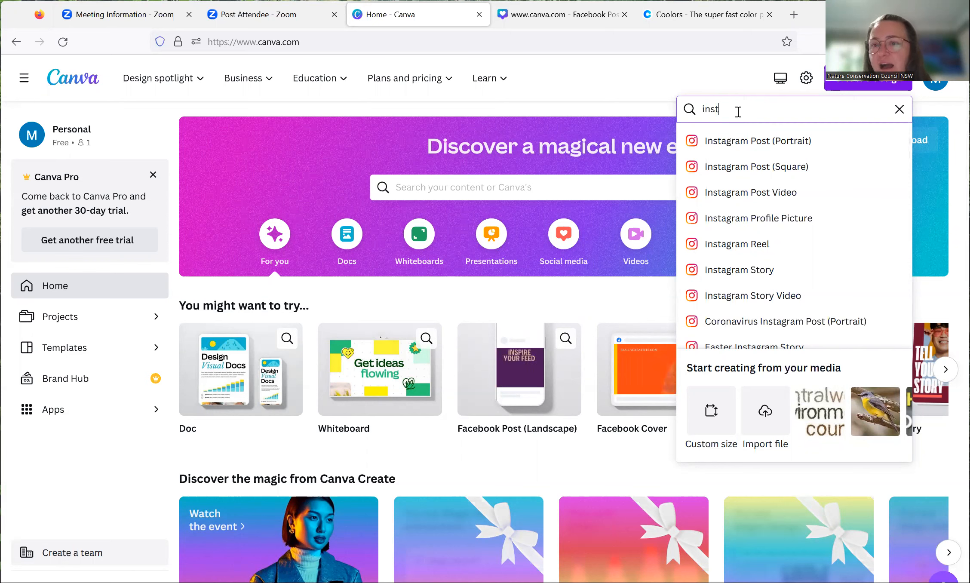
key(BackSpace)
key(BackSpace)
key(BackSpace)
key(BackSpace)
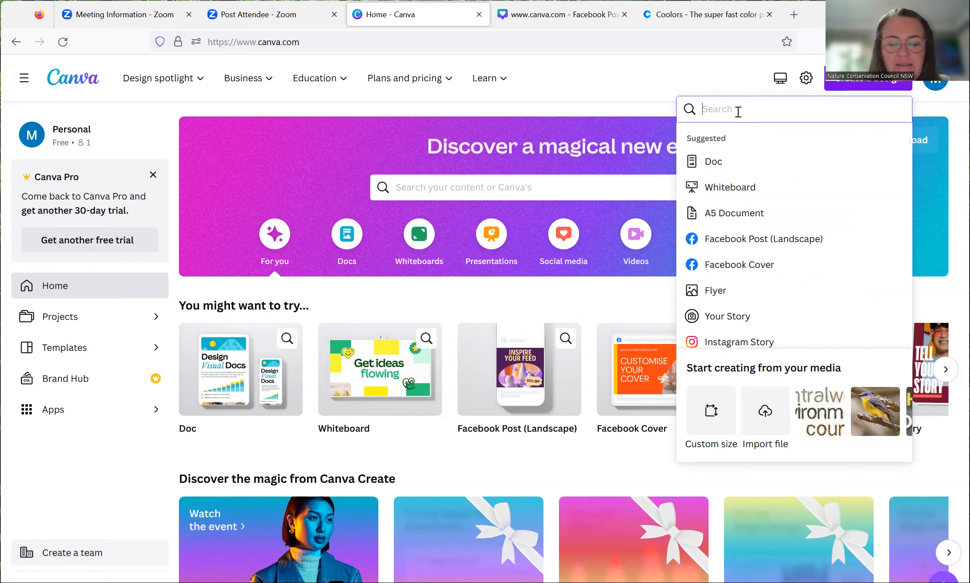
text(a5)
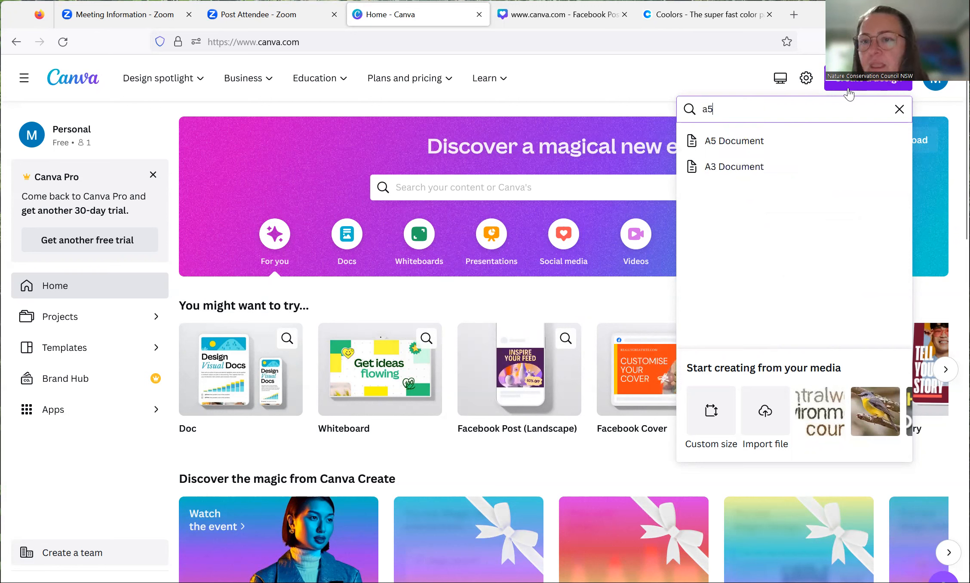
click(733, 142)
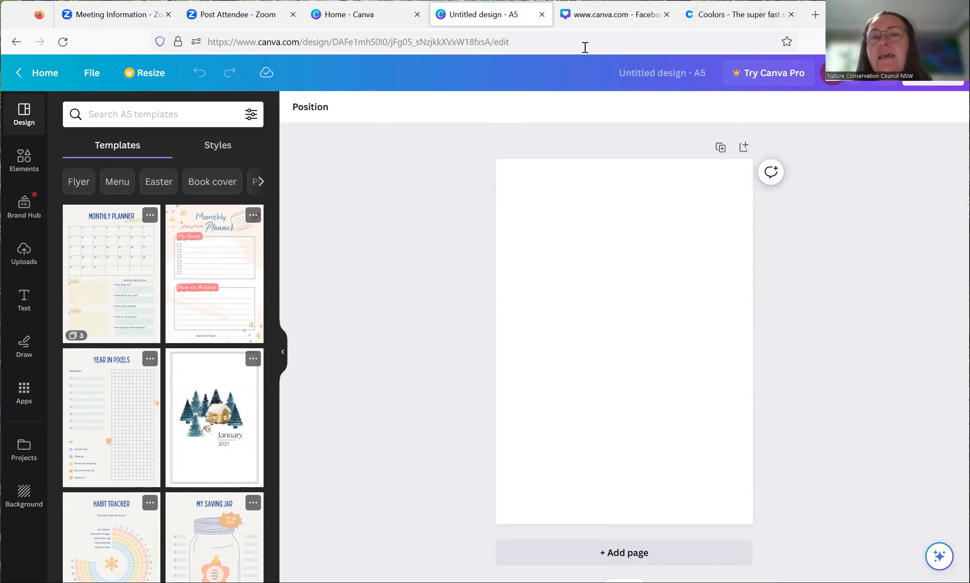
click(602, 20)
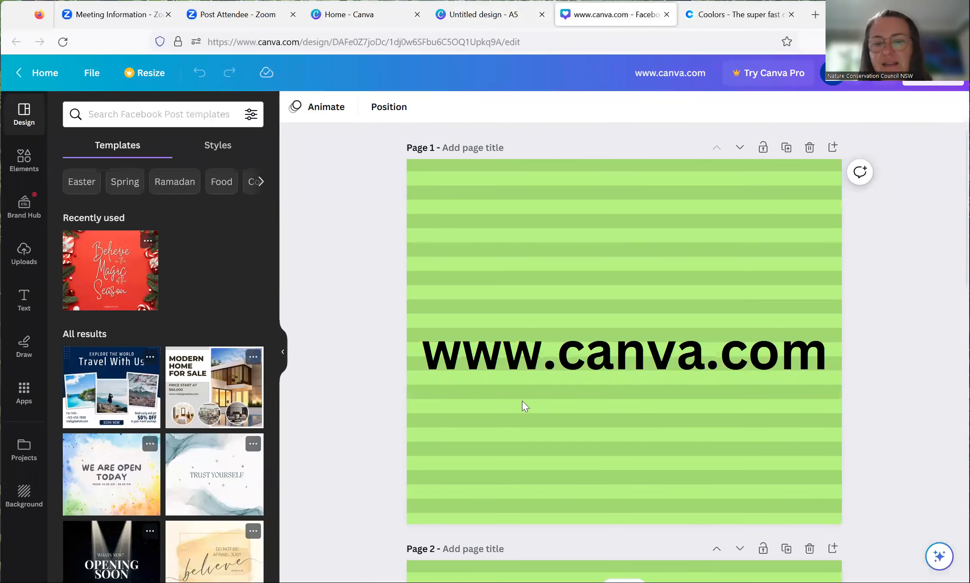
scroll(440, 267, down, 1)
scroll(443, 271, down, 8)
scroll(392, 299, up, 1)
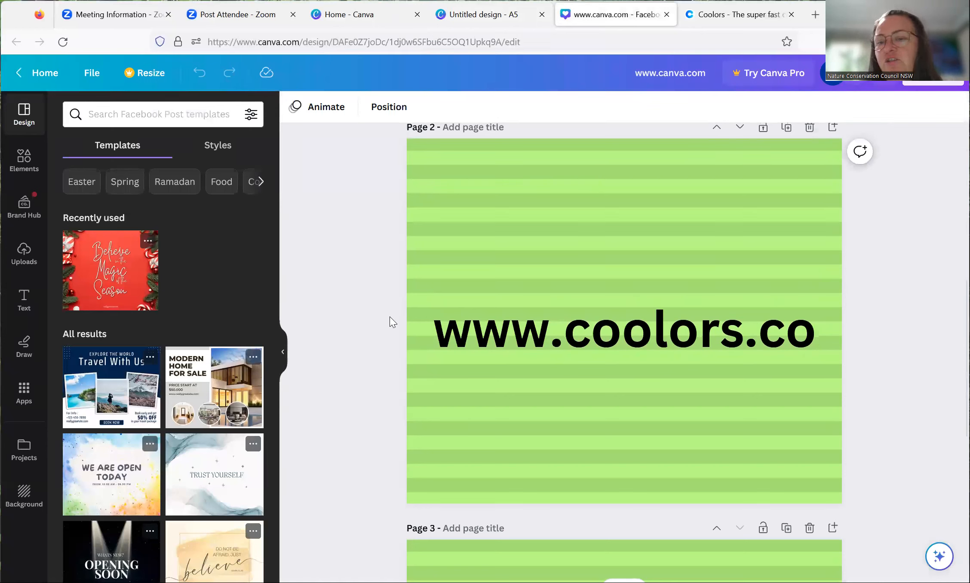
click(727, 16)
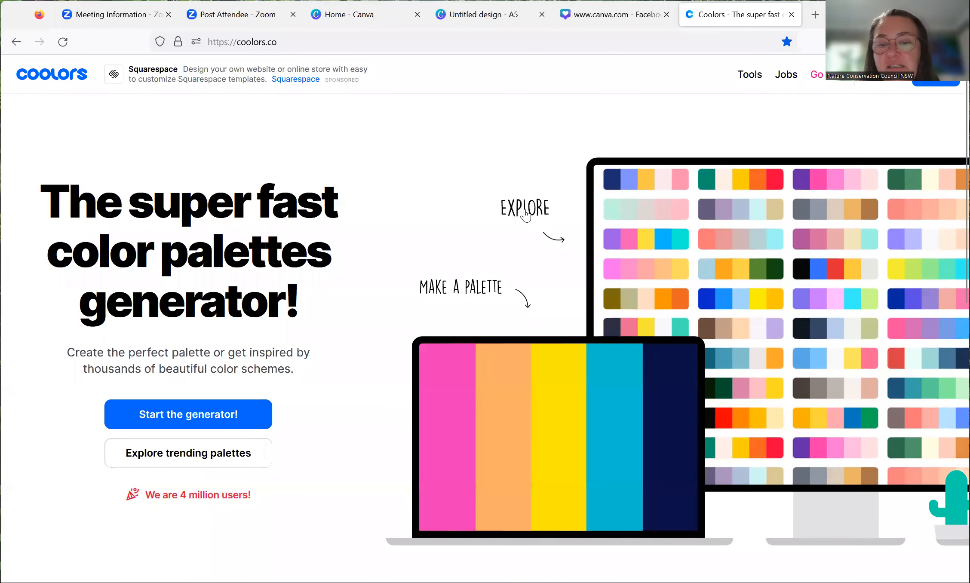
click(526, 214)
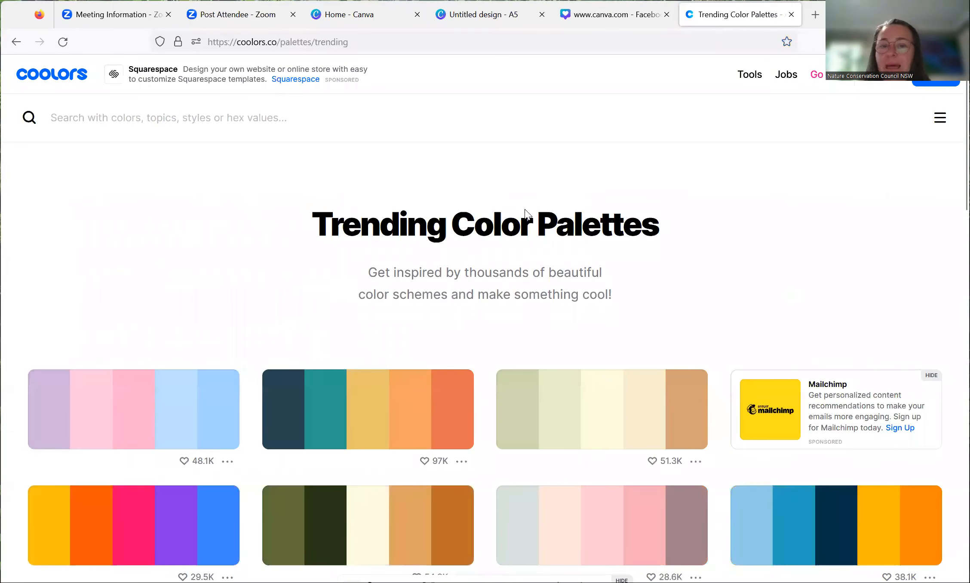
Step: Browse the trending palettes and copy the pale peach color from the palette running from dark teal to terracotta
scroll(863, 181, down, 6)
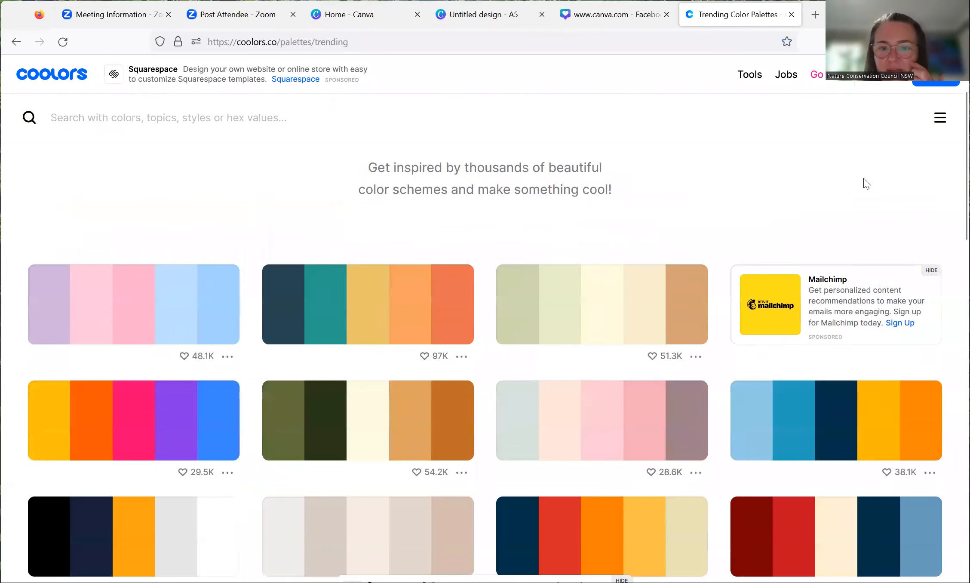
scroll(863, 178, down, 4)
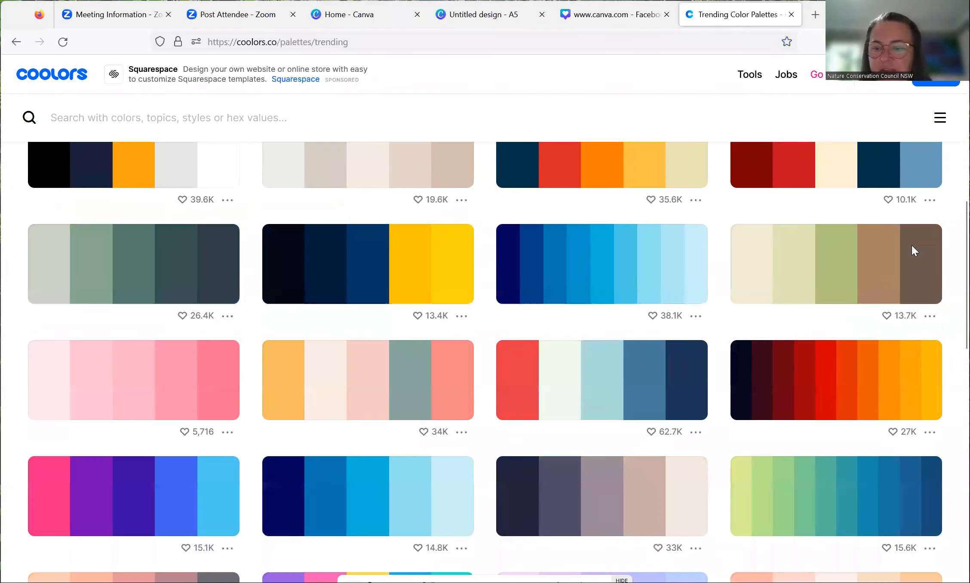
scroll(860, 266, down, 6)
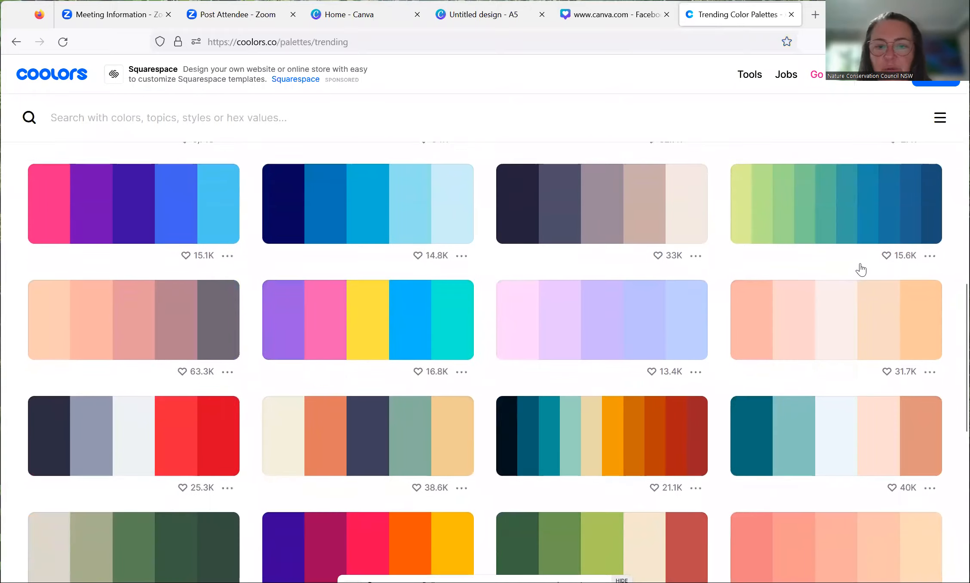
scroll(874, 401, down, 6)
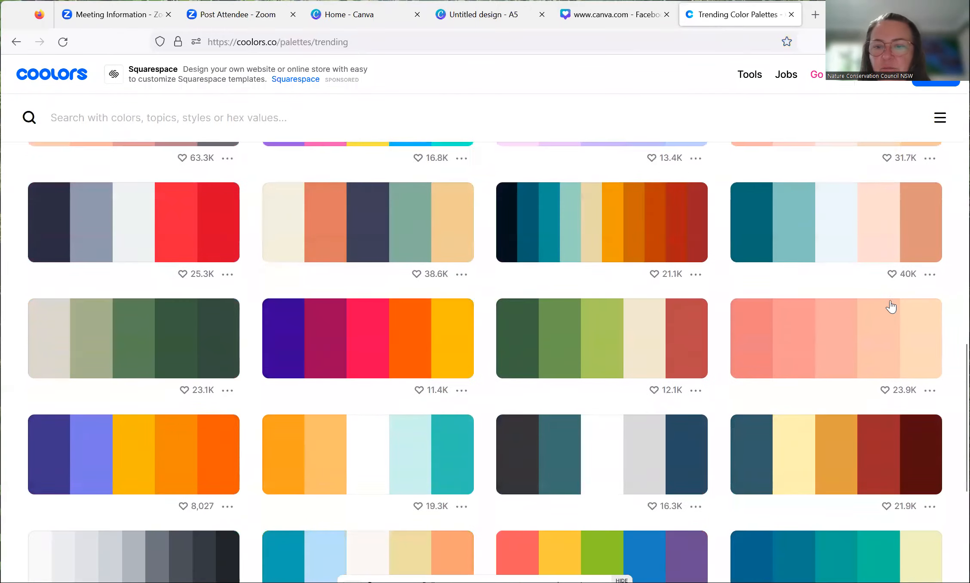
scroll(921, 215, down, 6)
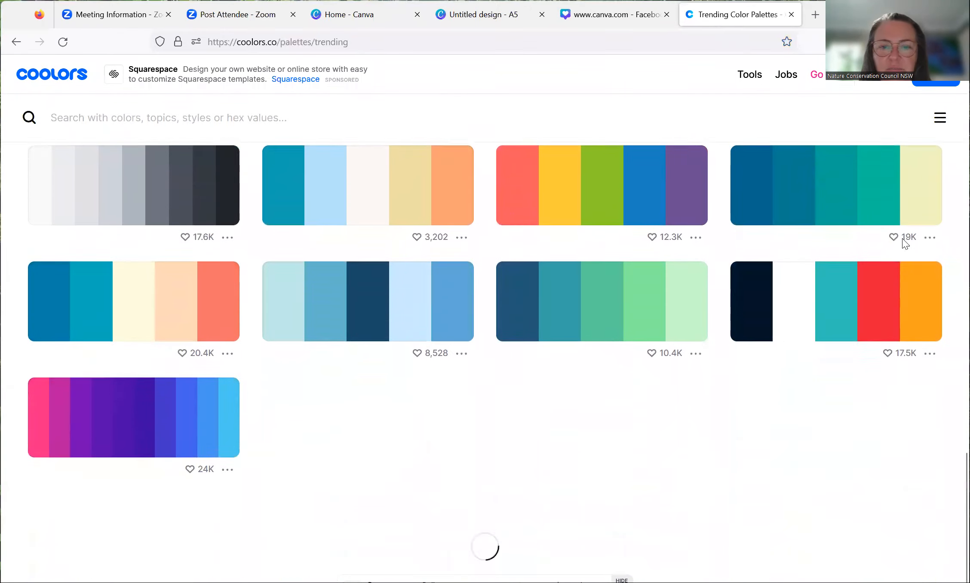
scroll(921, 258, down, 5)
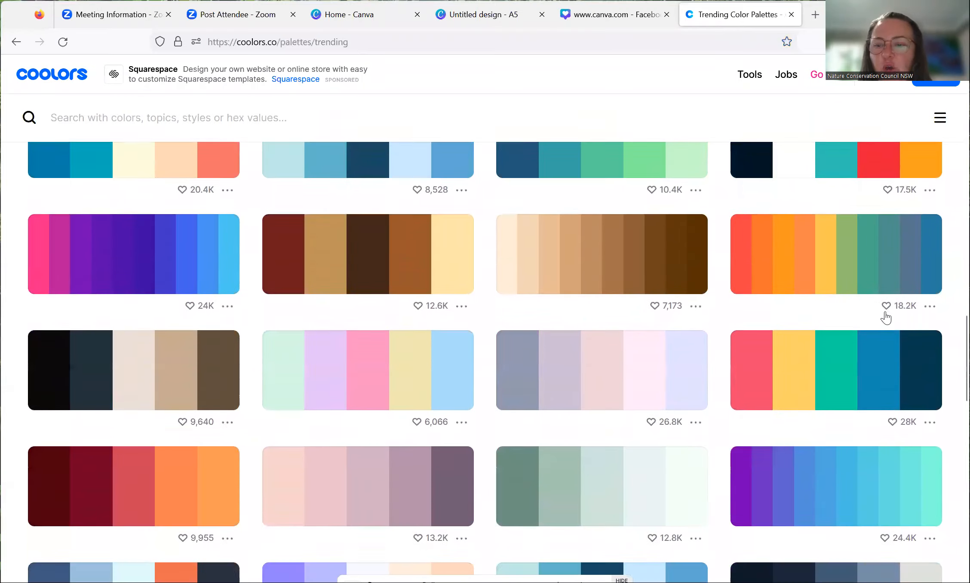
scroll(886, 336, up, 8)
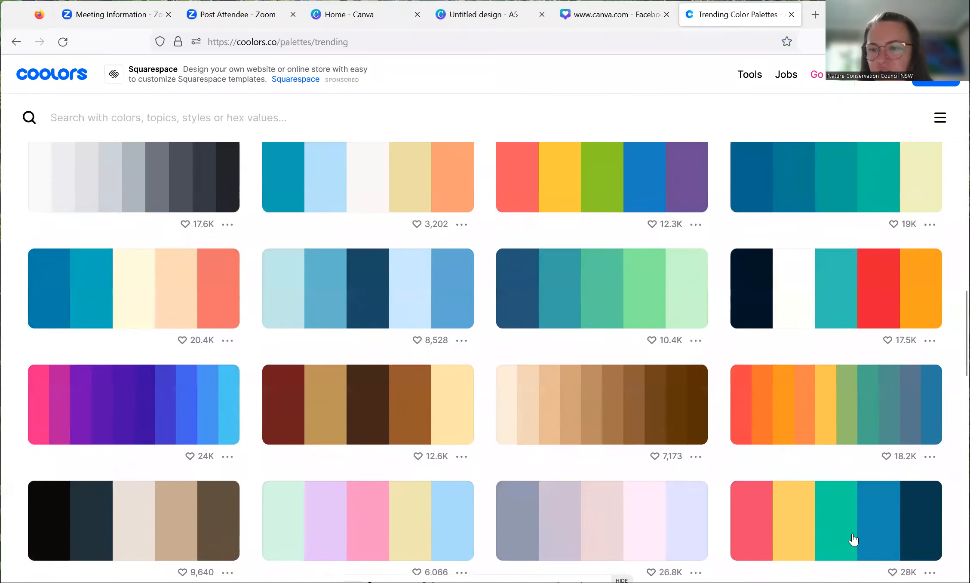
scroll(852, 544, up, 2)
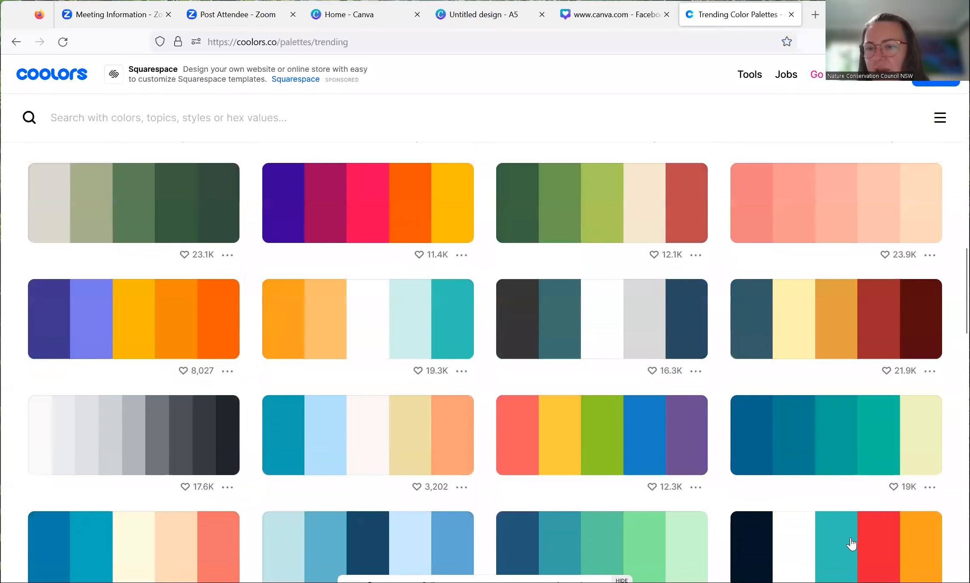
scroll(852, 544, up, 3)
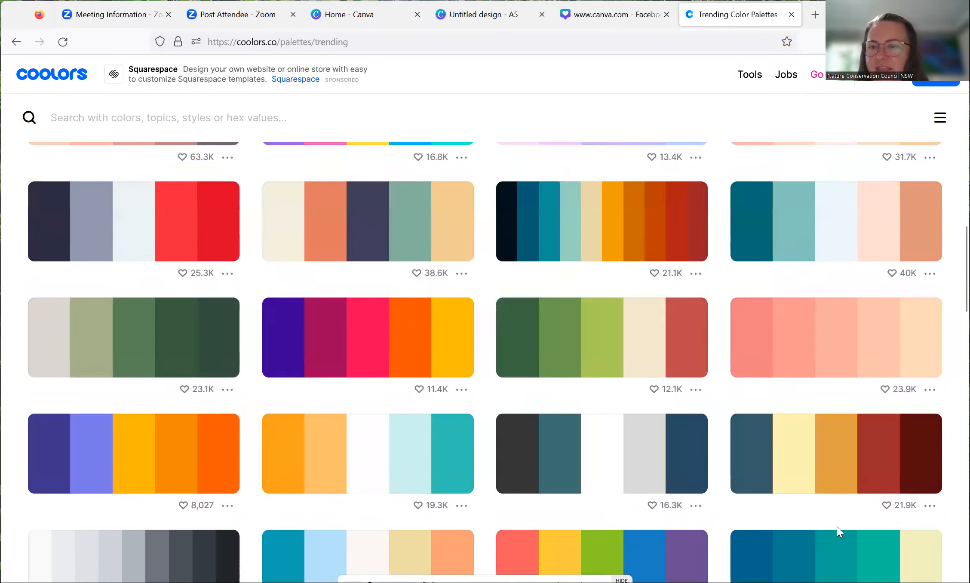
scroll(838, 520, down, 1)
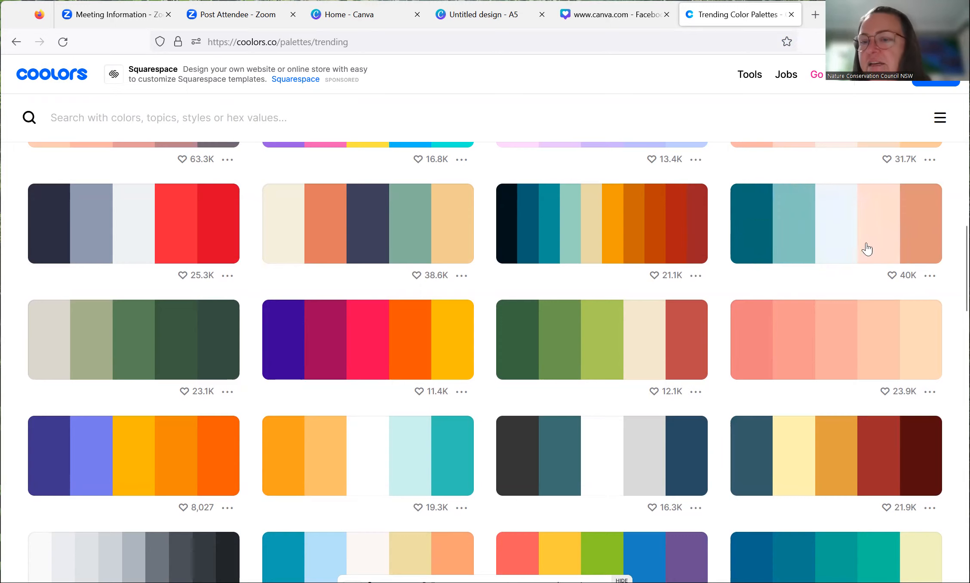
click(872, 217)
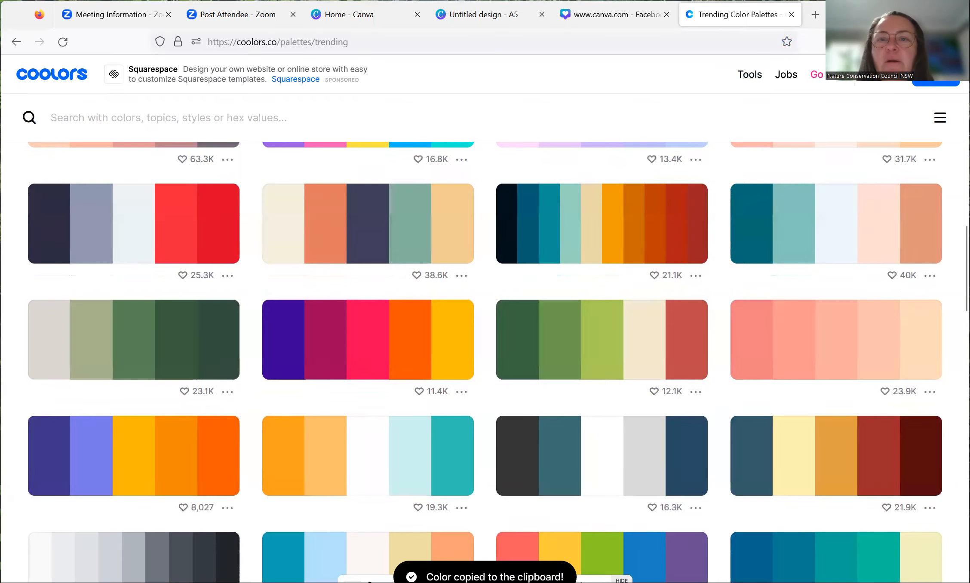
Step: Switch to the untitled A5 design in Canva and apply the blue rippling-water image as its page background
click(495, 19)
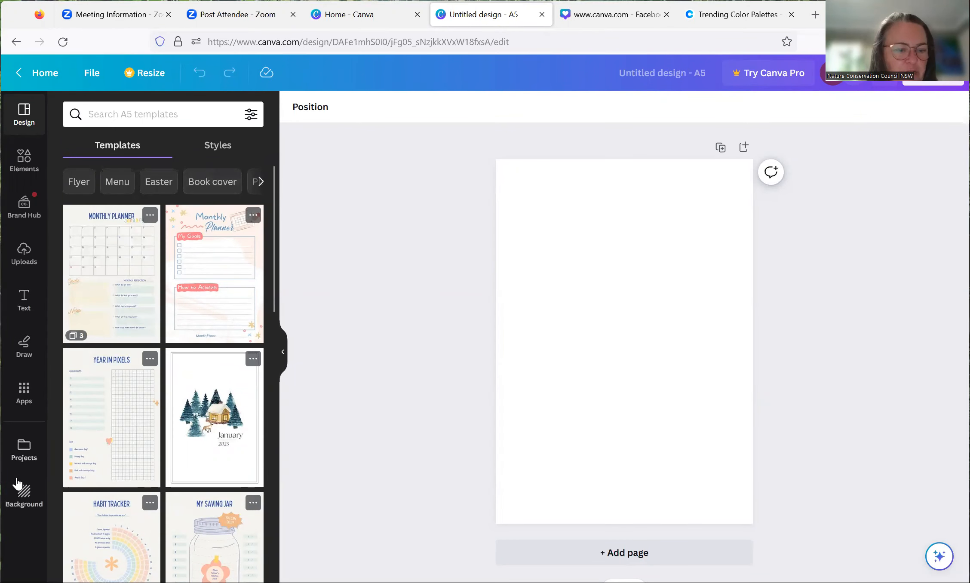
click(22, 396)
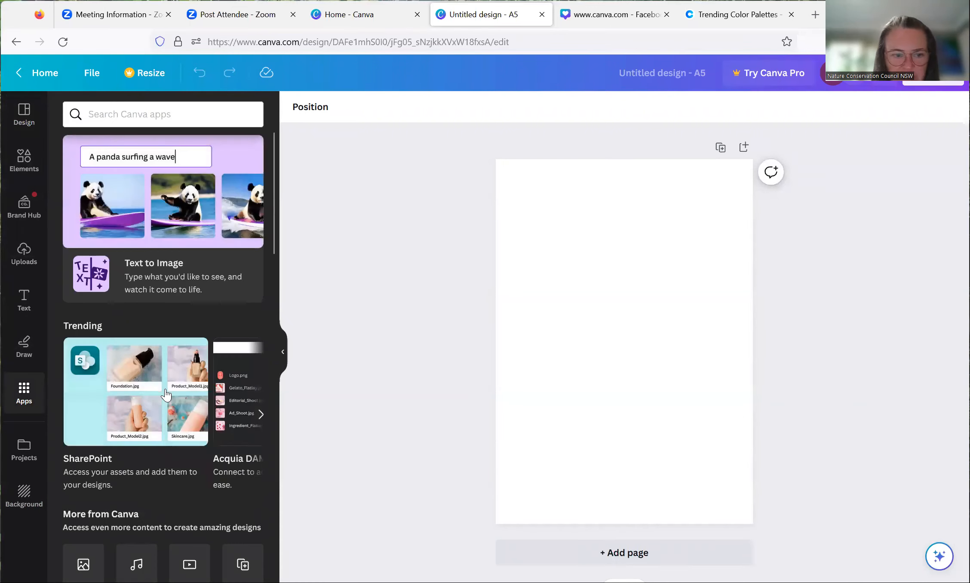
click(20, 499)
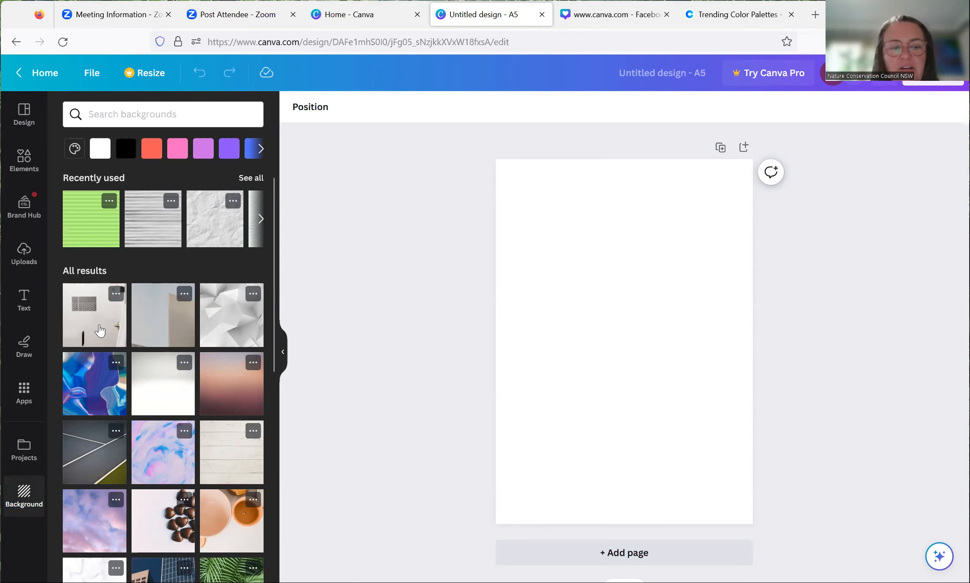
drag(273, 292, 271, 445)
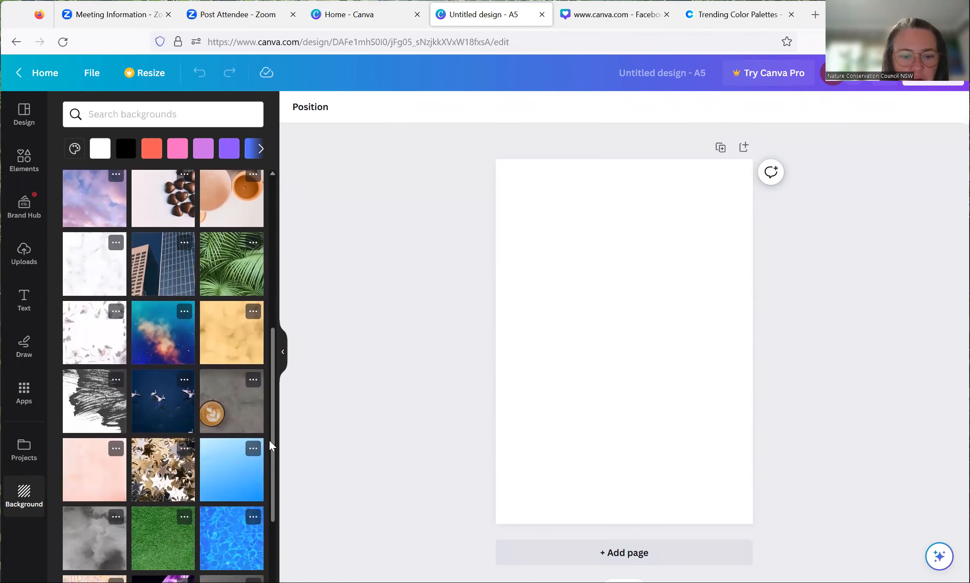
click(229, 557)
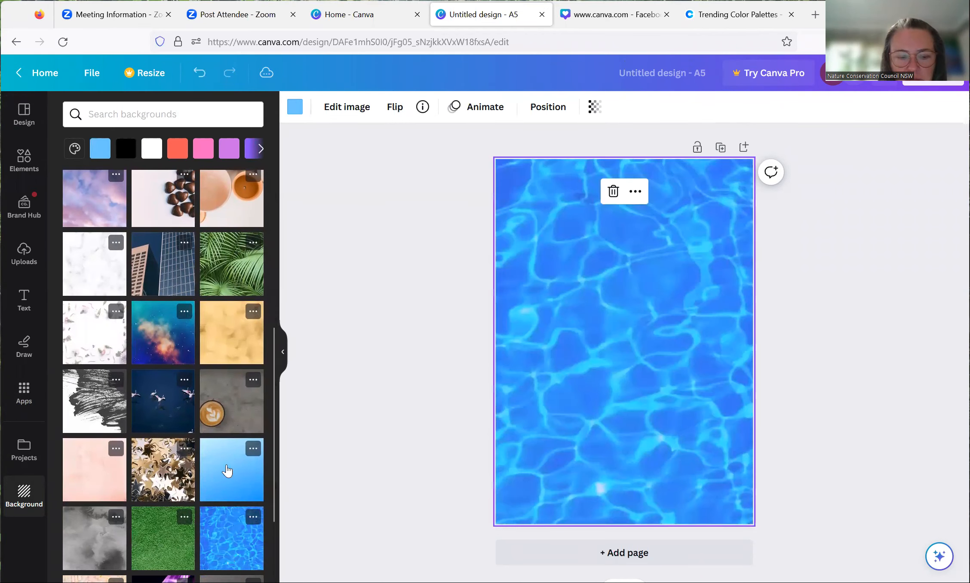
Step: Replace the water image background with the copied pale peach as a new solid color, #FFDDD2
drag(273, 339, 276, 188)
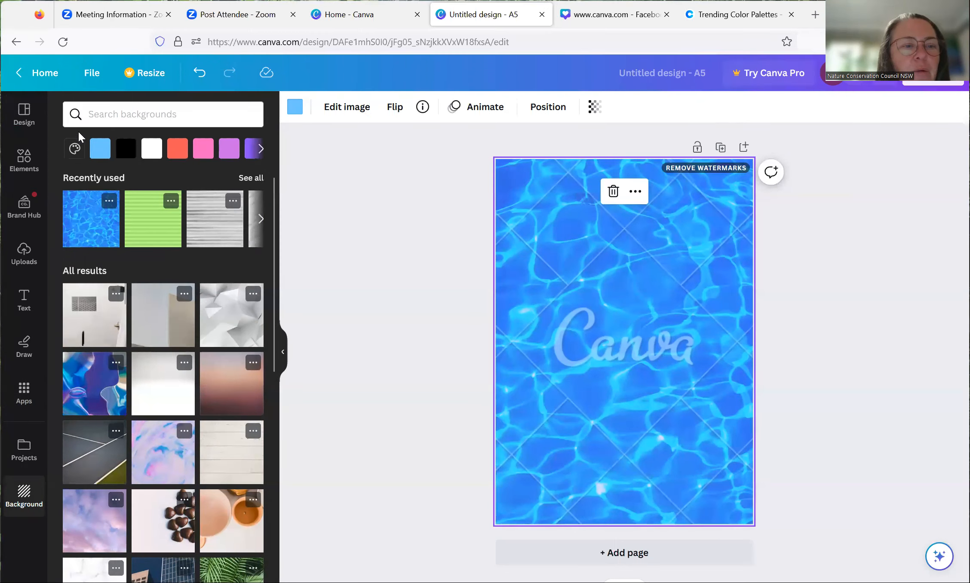
click(74, 149)
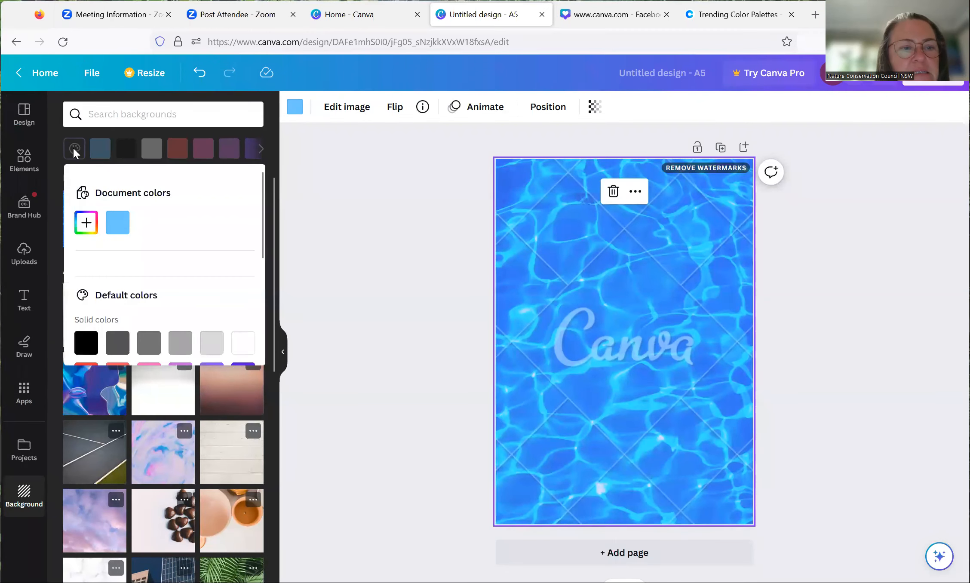
click(87, 225)
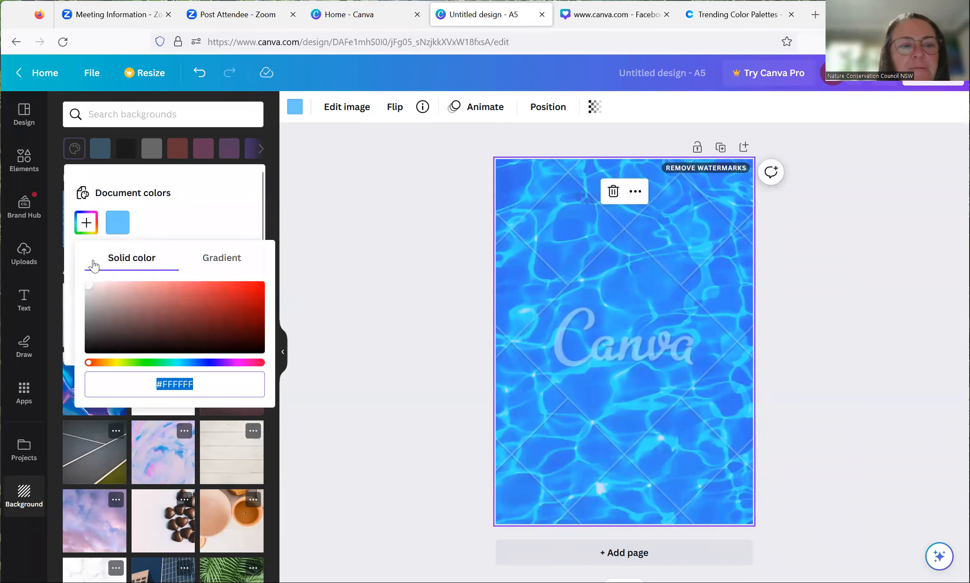
drag(213, 383, 150, 386)
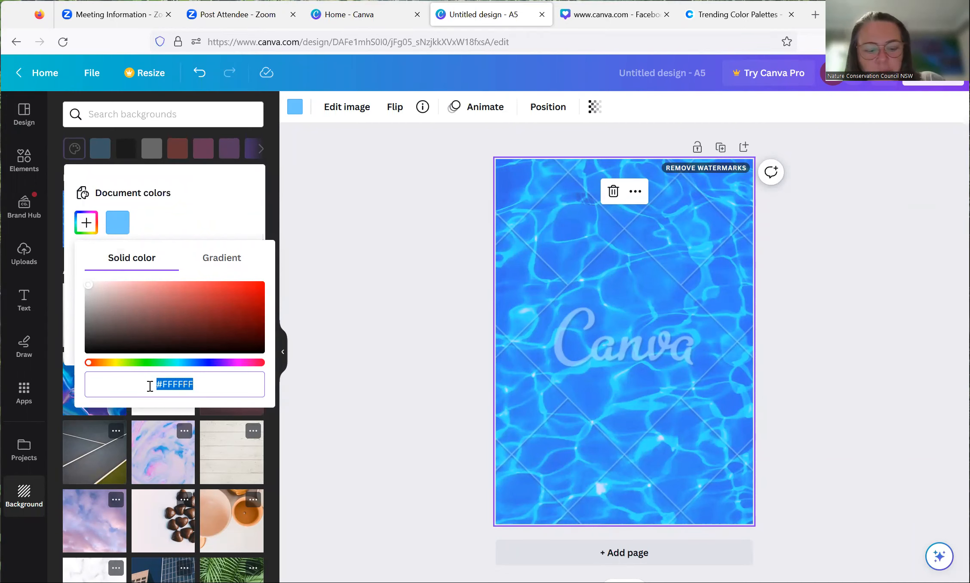
key(ctrl+v)
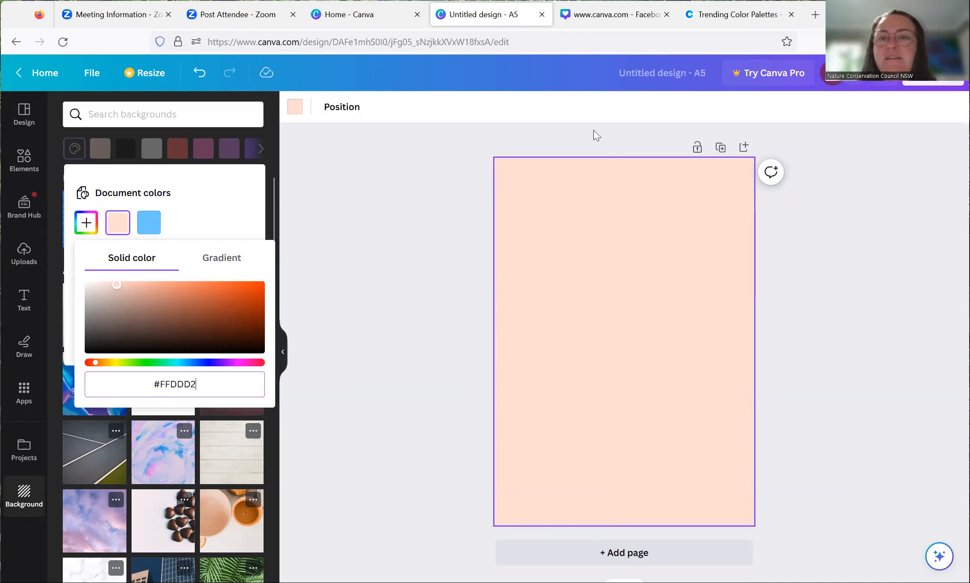
click(623, 18)
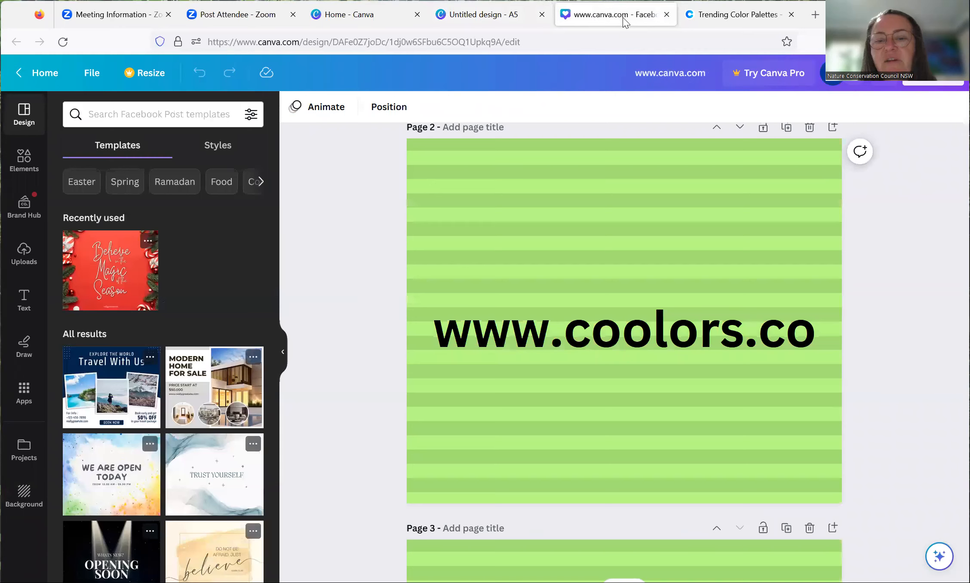
scroll(394, 405, down, 5)
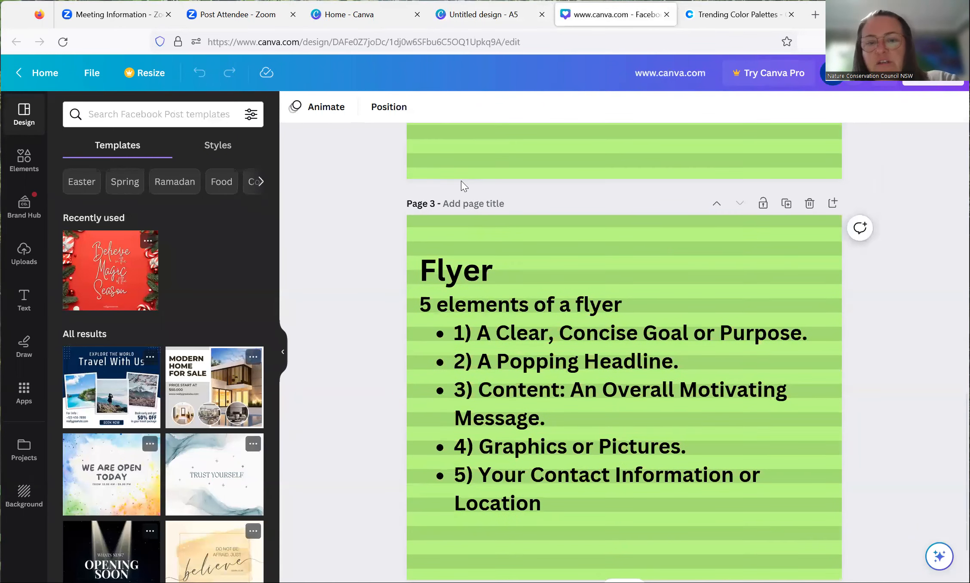
scroll(378, 353, down, 1)
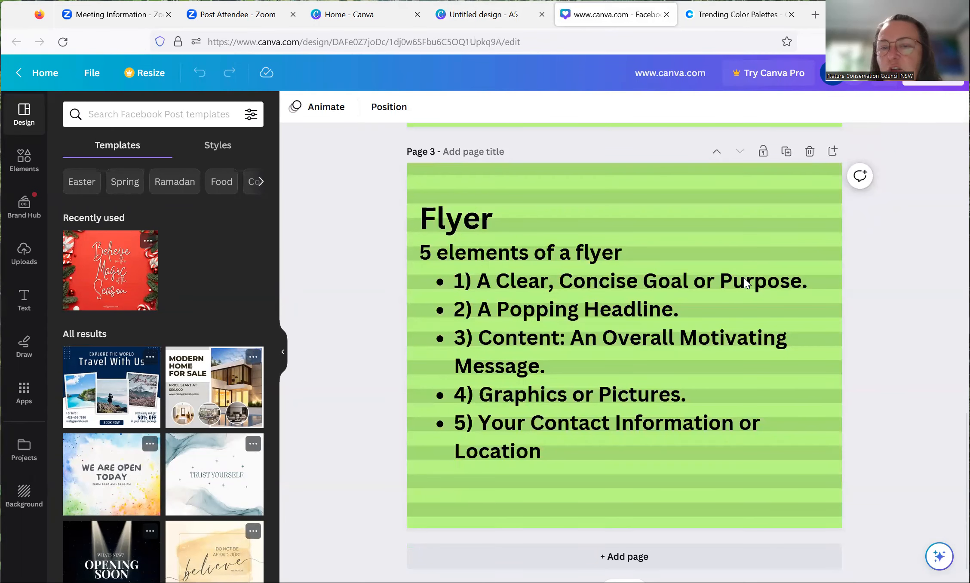
Step: Return to the untitled A5 design and add a heading reading "Come to our Rally!"
click(485, 14)
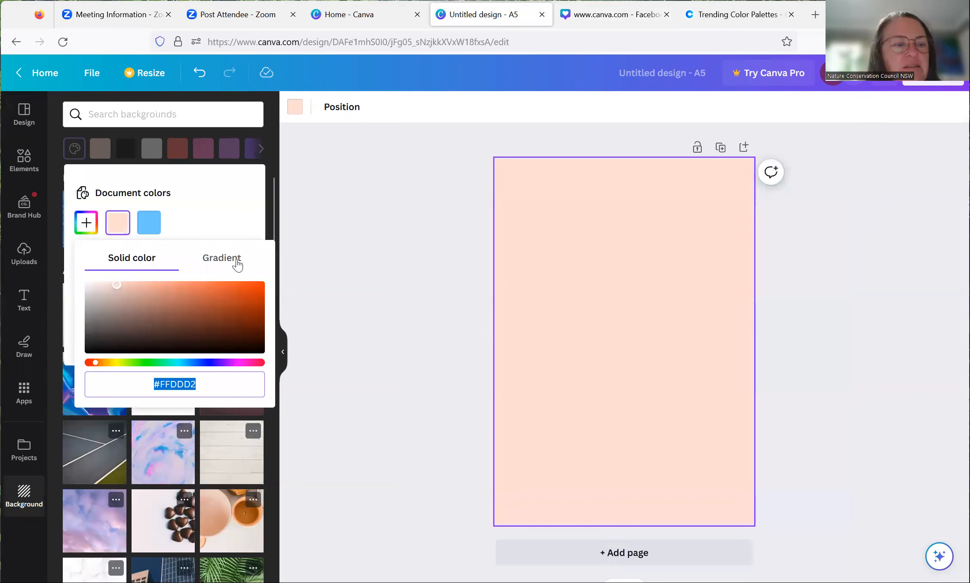
click(24, 306)
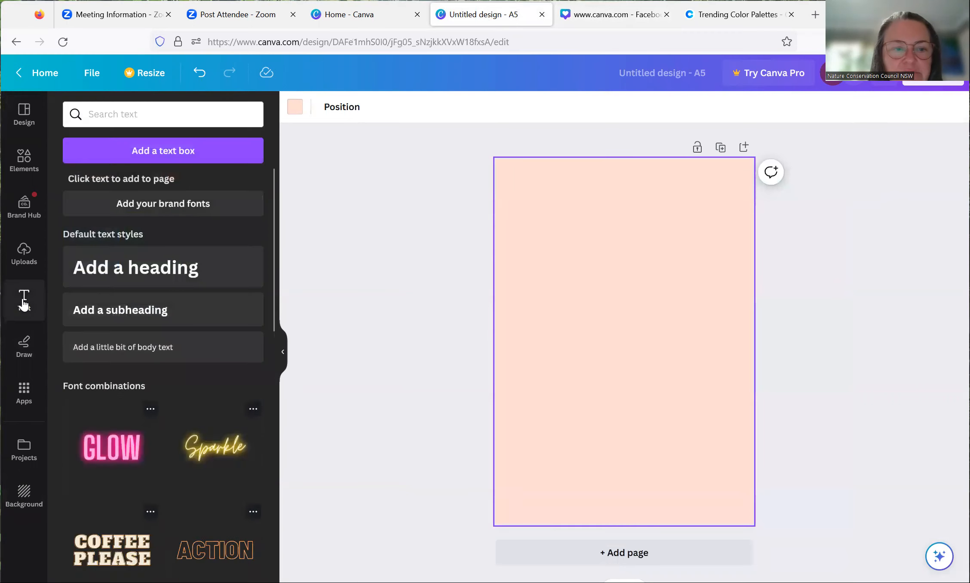
click(159, 268)
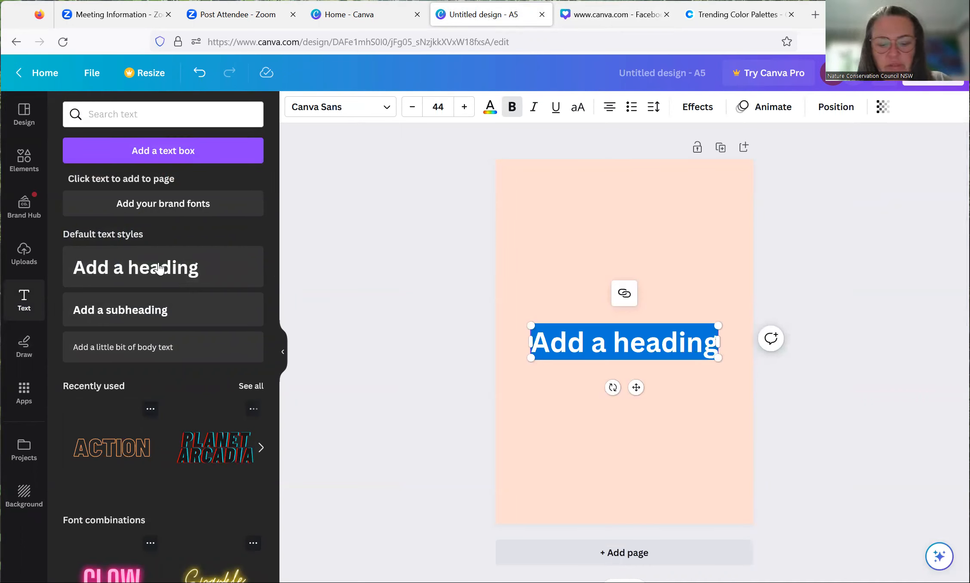
text(Come to)
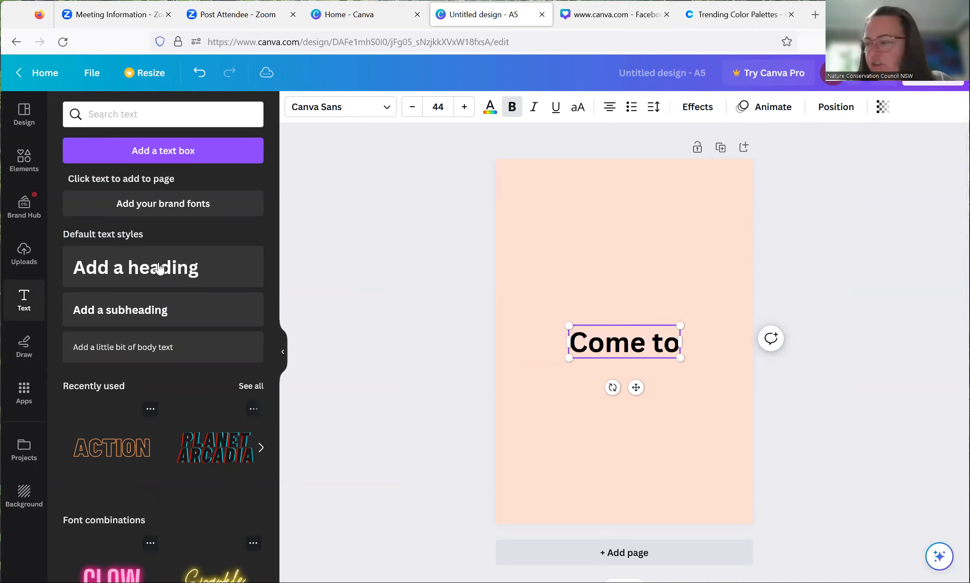
text( our)
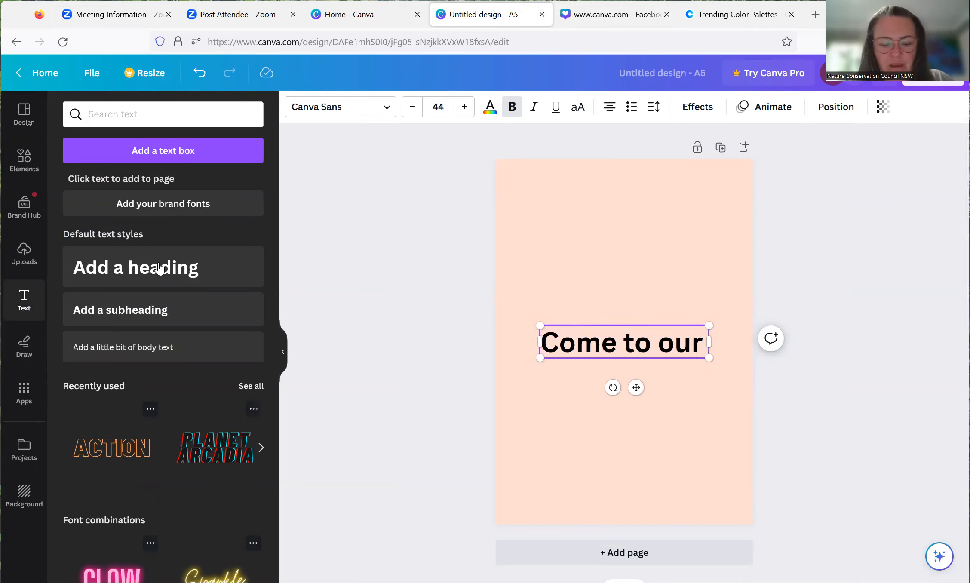
text( Rally!)
key(Return)
text(\)
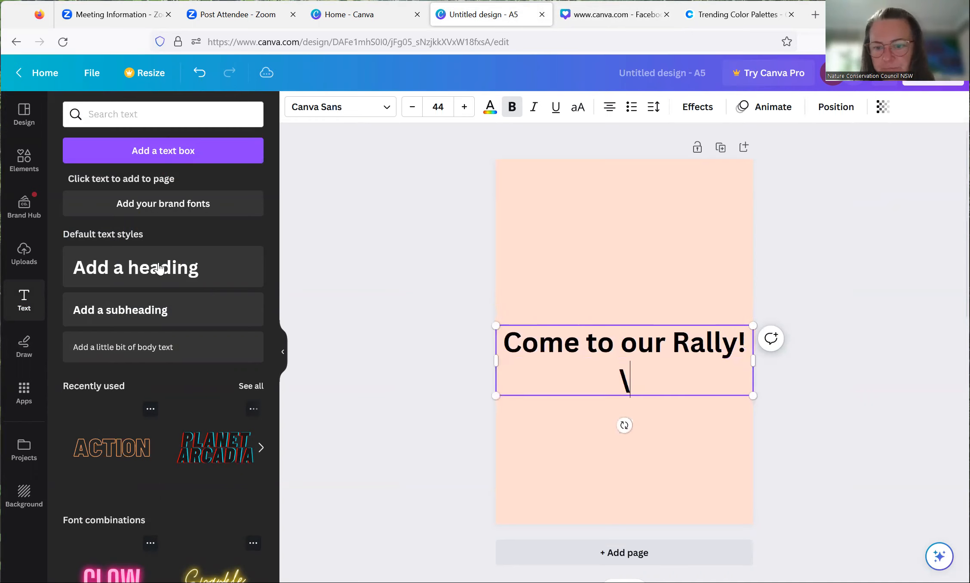
key(BackSpace)
key(BackSpace)
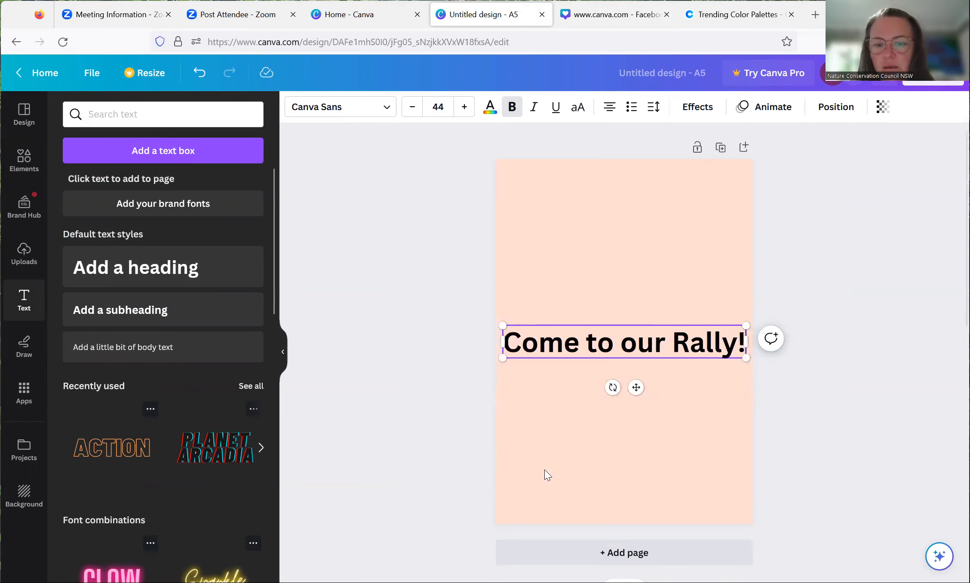
Step: Narrow the heading's text box to about 6.1 wide and move it to the page's upper-left corner
click(619, 431)
click(643, 347)
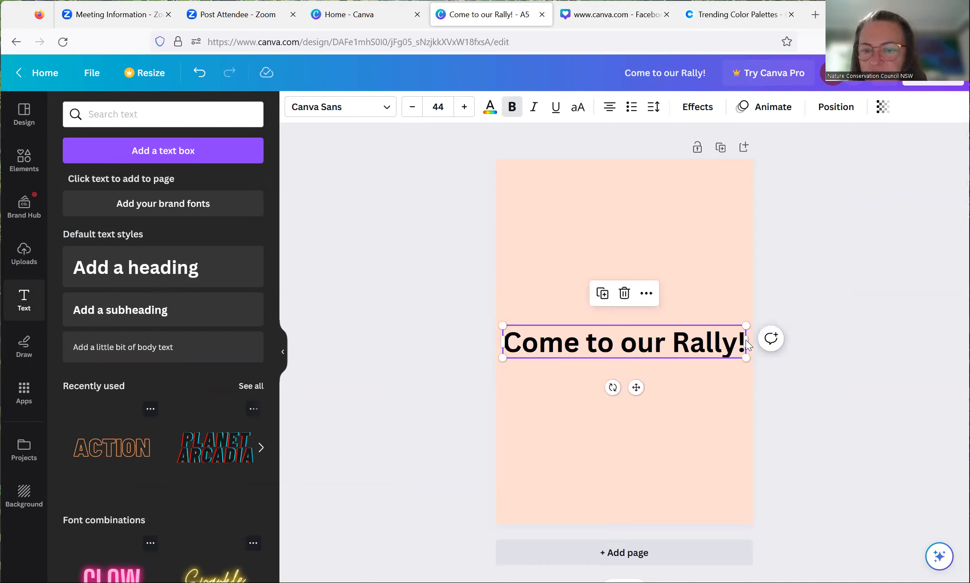
drag(746, 340, 611, 362)
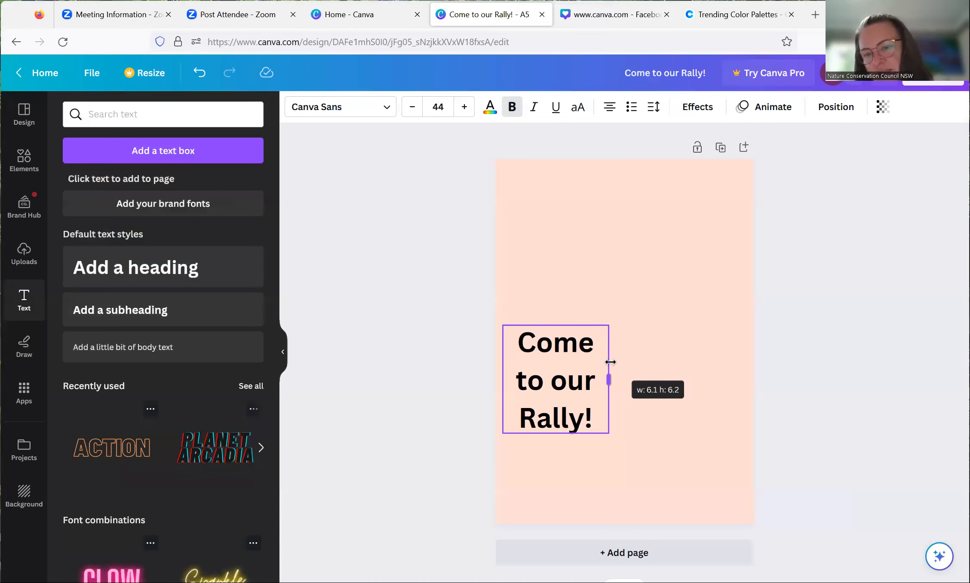
click(666, 307)
drag(539, 369, 536, 211)
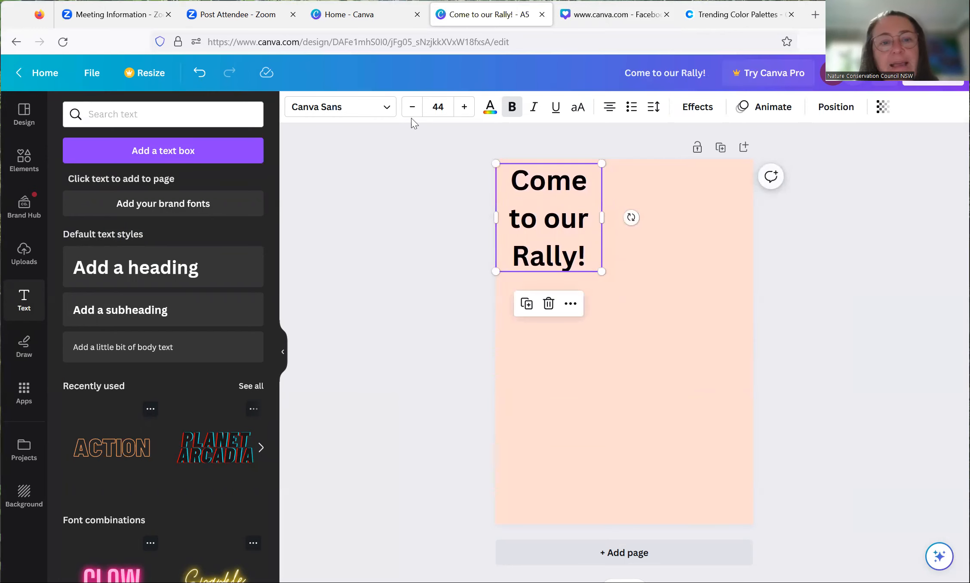
Step: Try Eastman Grotesque, settle on a Copperplate Gothic font for the heading, and widen its text box to about 6.3
click(384, 108)
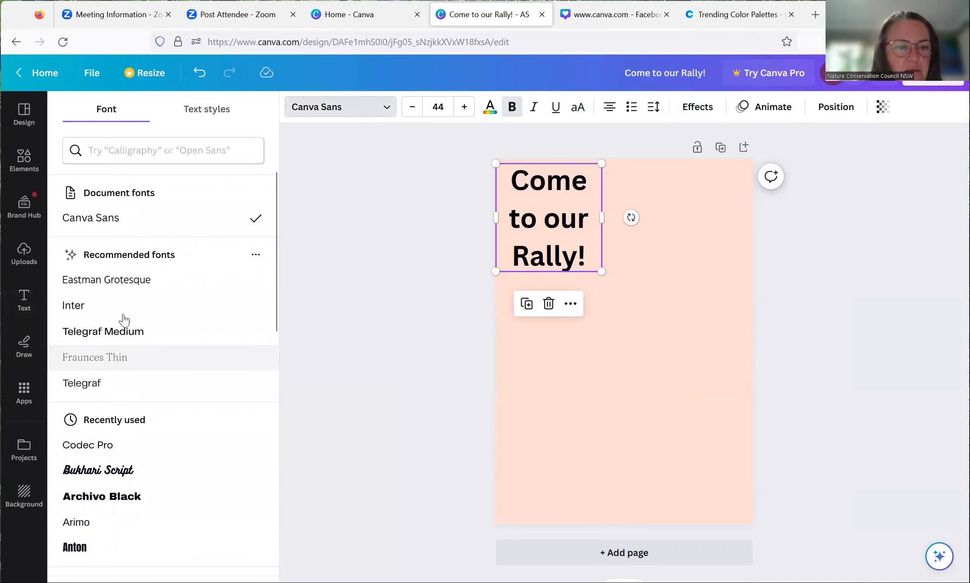
click(123, 283)
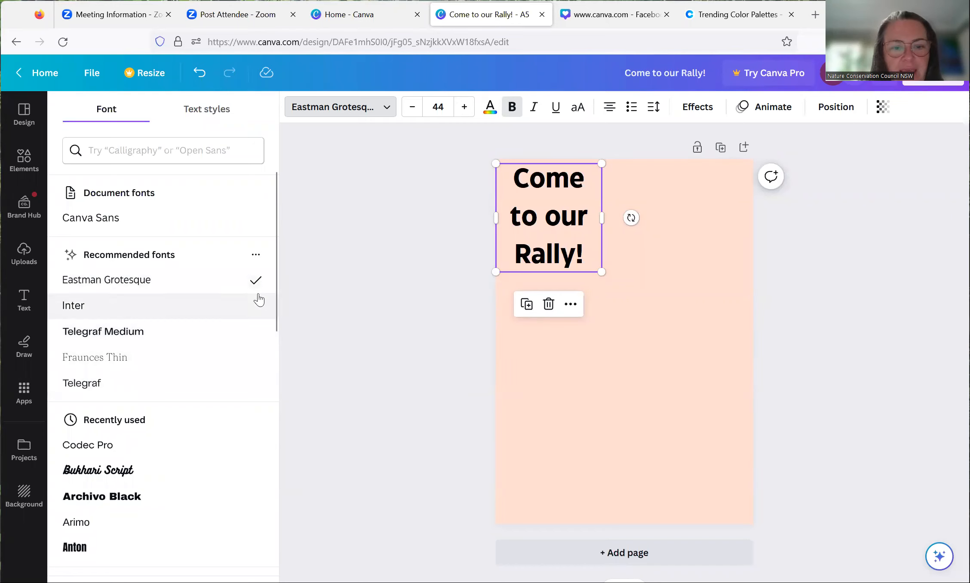
drag(272, 293, 279, 483)
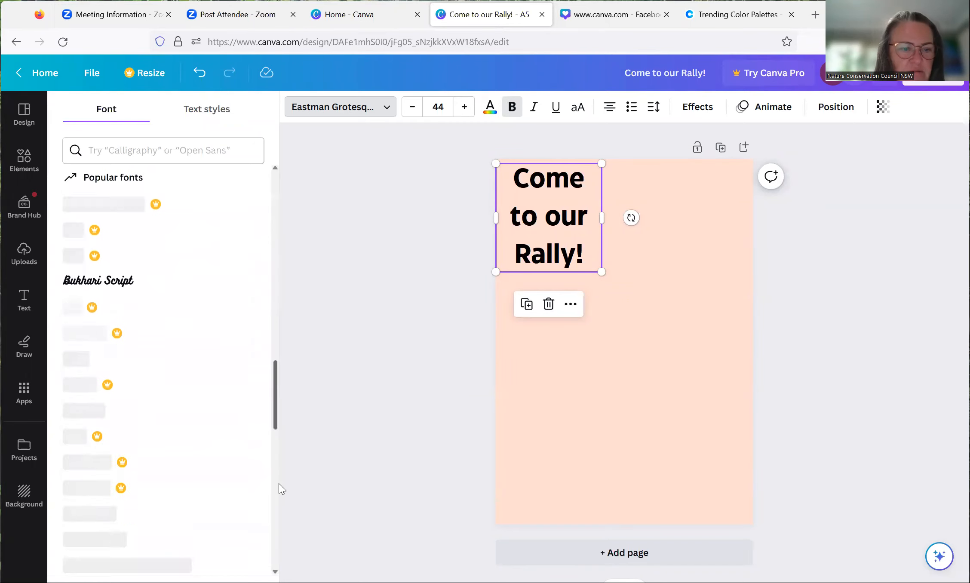
scroll(279, 461, down, 10)
scroll(270, 474, up, 5)
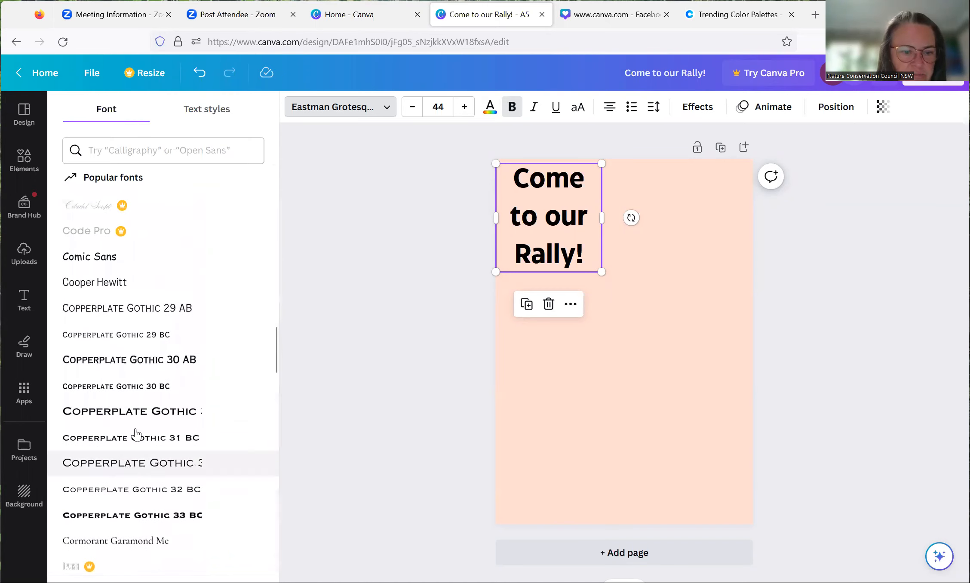
click(137, 411)
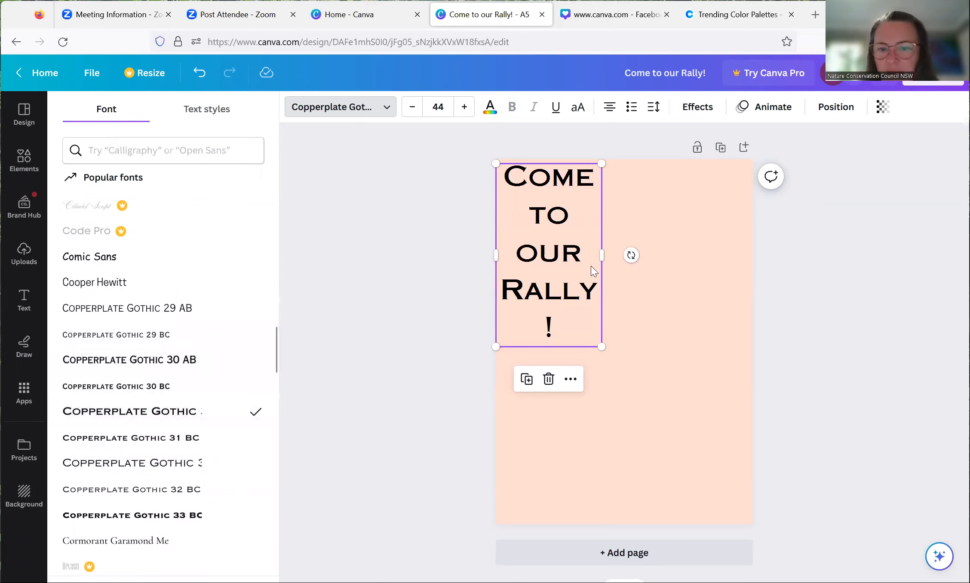
drag(602, 254, 607, 253)
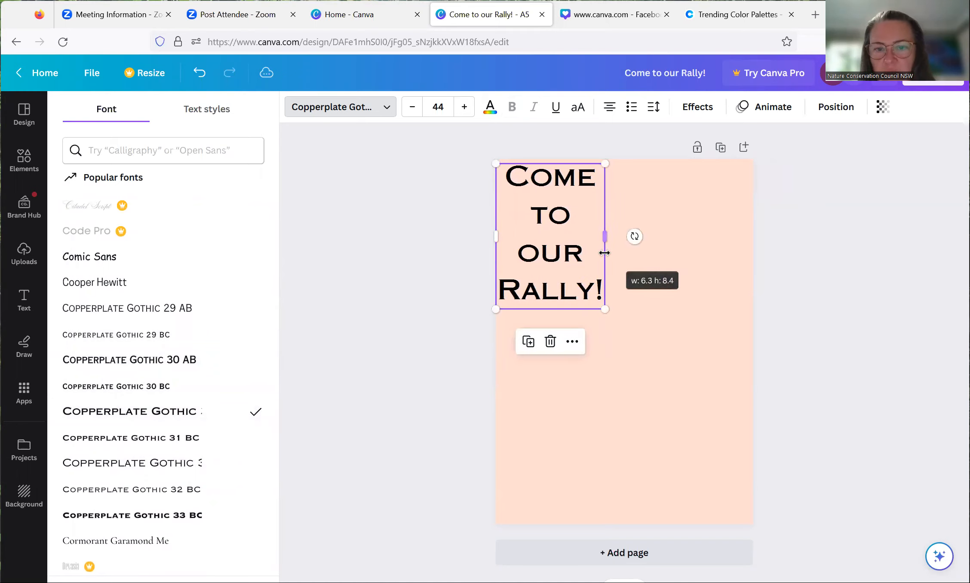
click(689, 302)
Step: Color the "Come to our Rally!" heading white and duplicate it
click(570, 256)
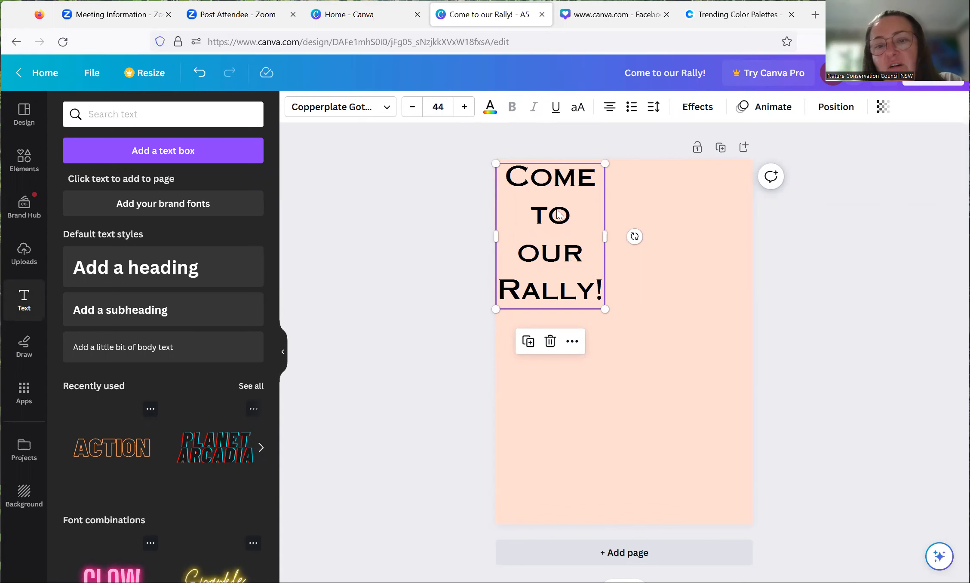
click(490, 111)
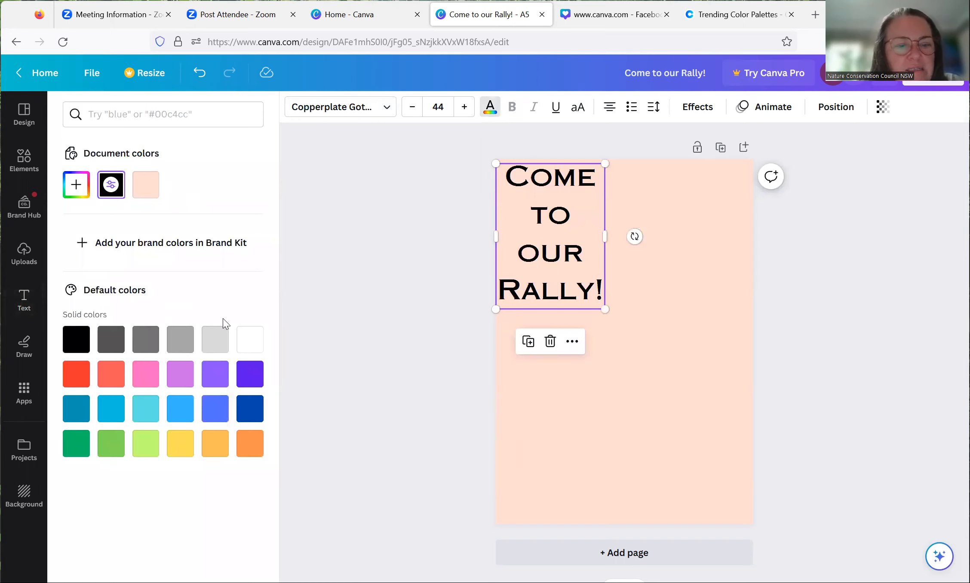
click(249, 341)
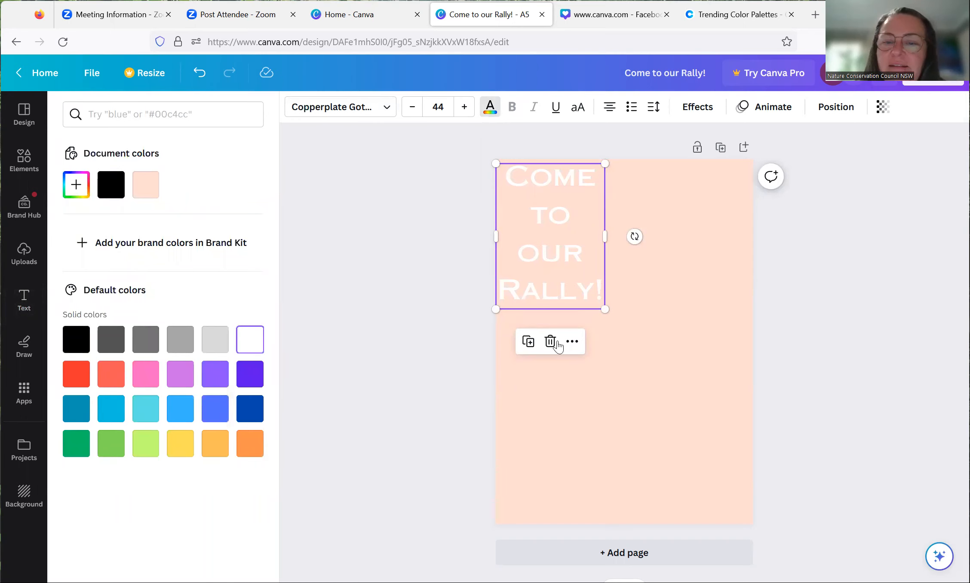
click(527, 343)
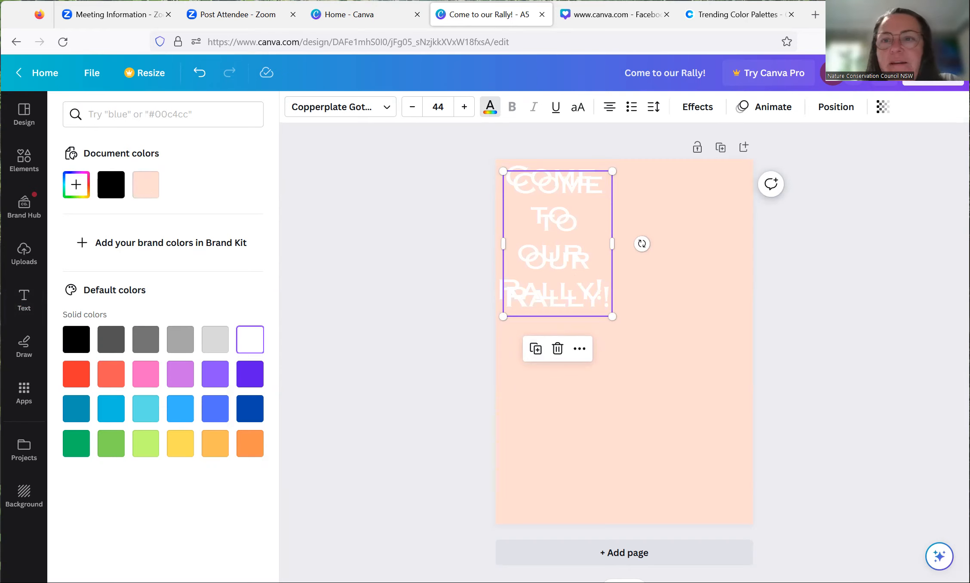
Step: Copy the terracotta from the dark teal to terracotta palette on Coolors and apply it, #E29578, to the duplicated heading in Canva
click(740, 16)
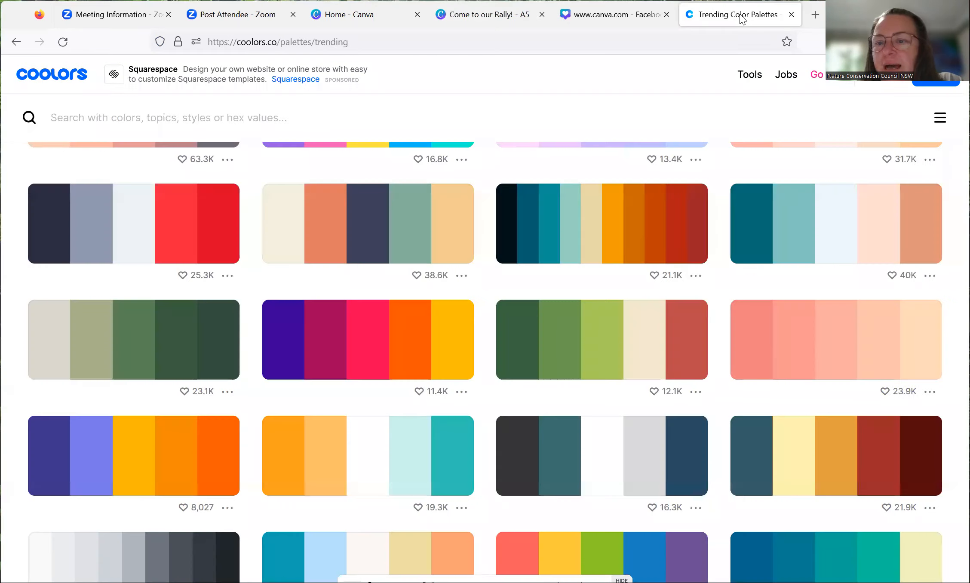
click(912, 227)
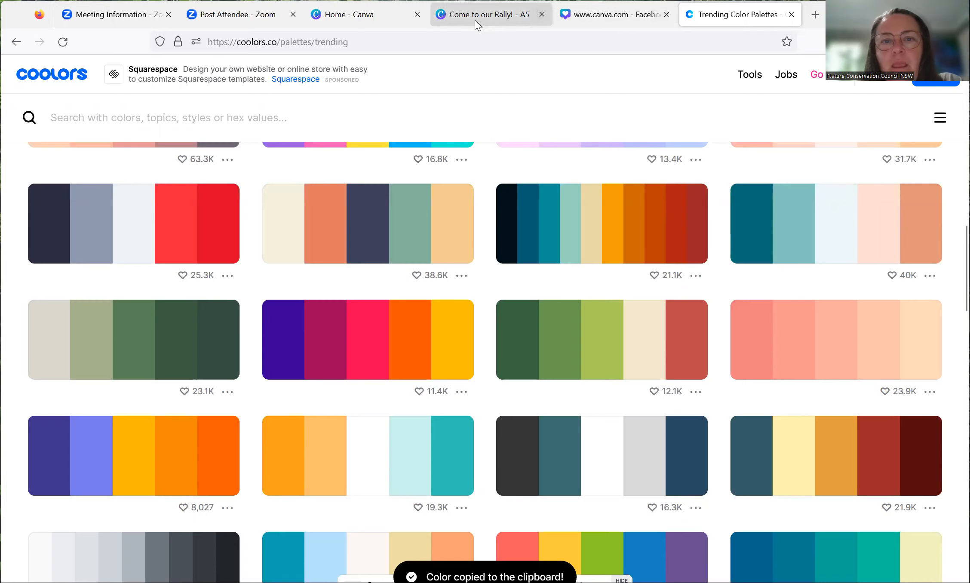
click(490, 19)
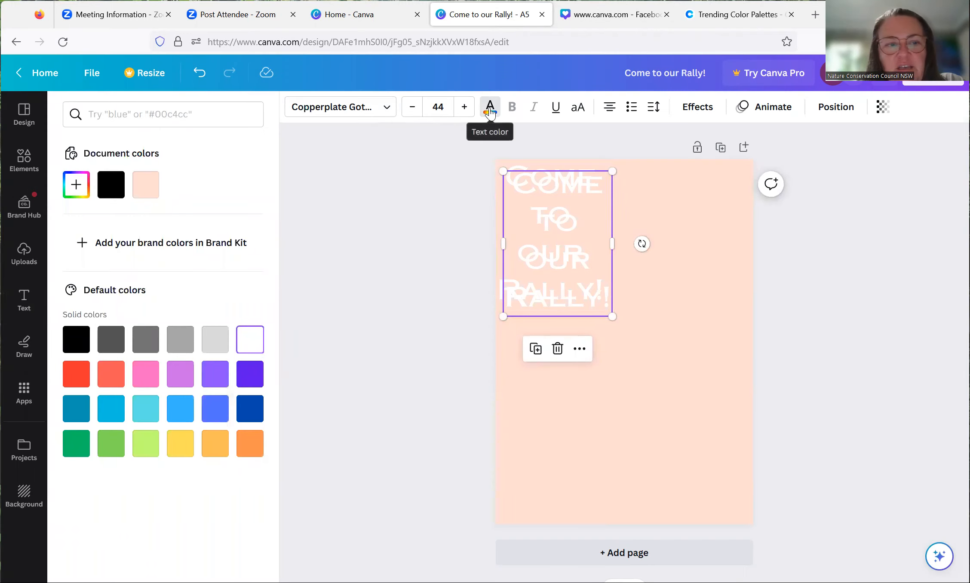
click(76, 184)
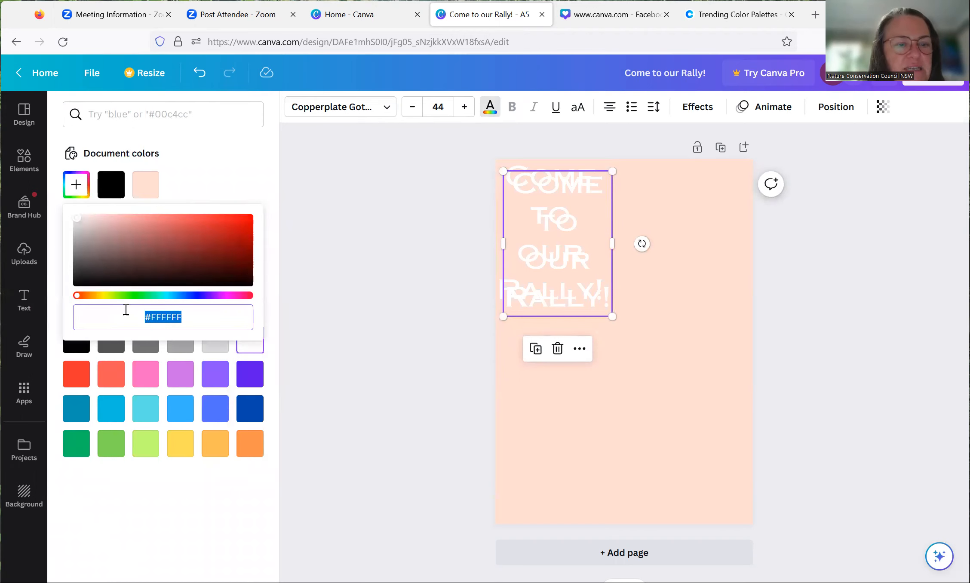
key(ctrl+v)
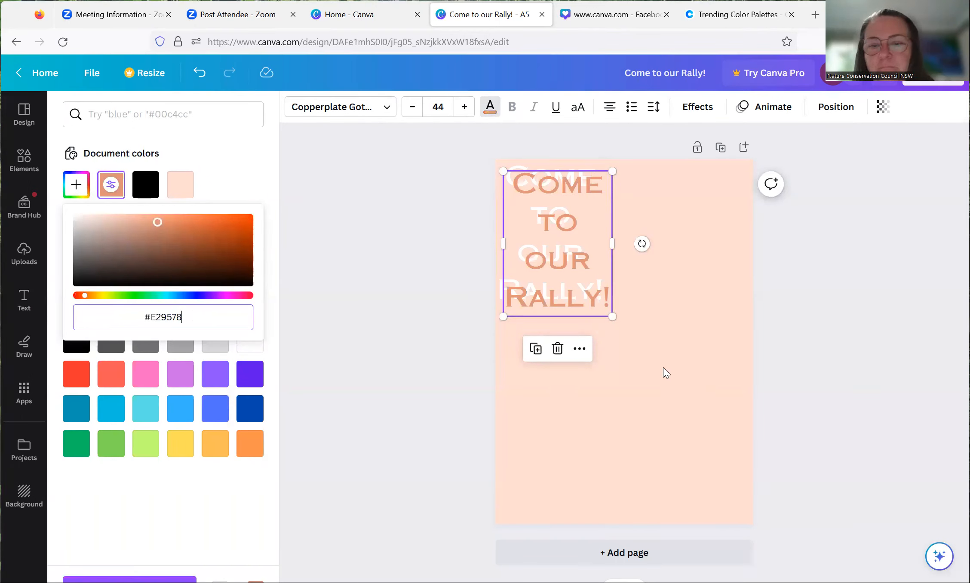
Step: Move the terracotta heading slightly up and left of the white copy to form a drop-shadow effect, and keep it selected
click(671, 342)
click(580, 285)
drag(579, 262, 567, 253)
click(639, 256)
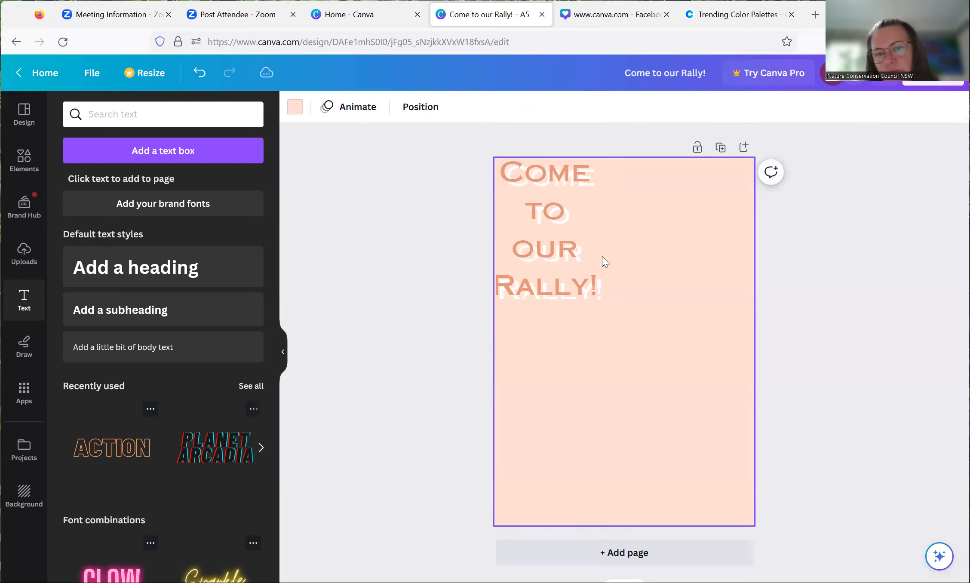
click(557, 249)
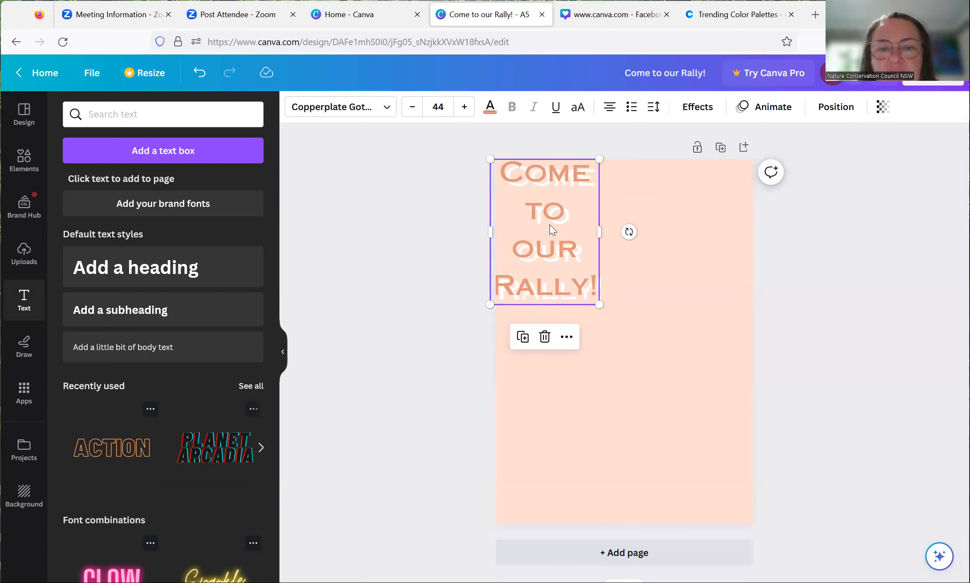
Step: Enlarge the terracotta heading slightly to about size 44.3 and shift it down and right over the white copy
drag(549, 225, 551, 225)
click(624, 271)
click(592, 295)
mouse_move(600, 303)
mouse_down()
mouse_move(613, 318)
mouse_move(598, 303)
mouse_up()
click(668, 274)
click(580, 252)
drag(579, 252, 588, 260)
click(663, 250)
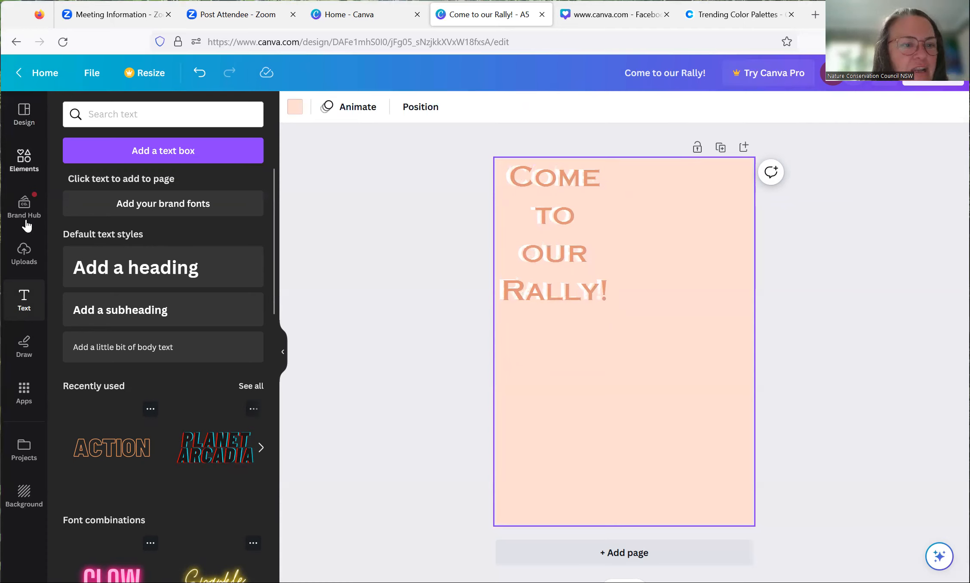
Step: Search the elements for "underline" and add the free thin brush-stroke line graphic to the flyer
click(22, 159)
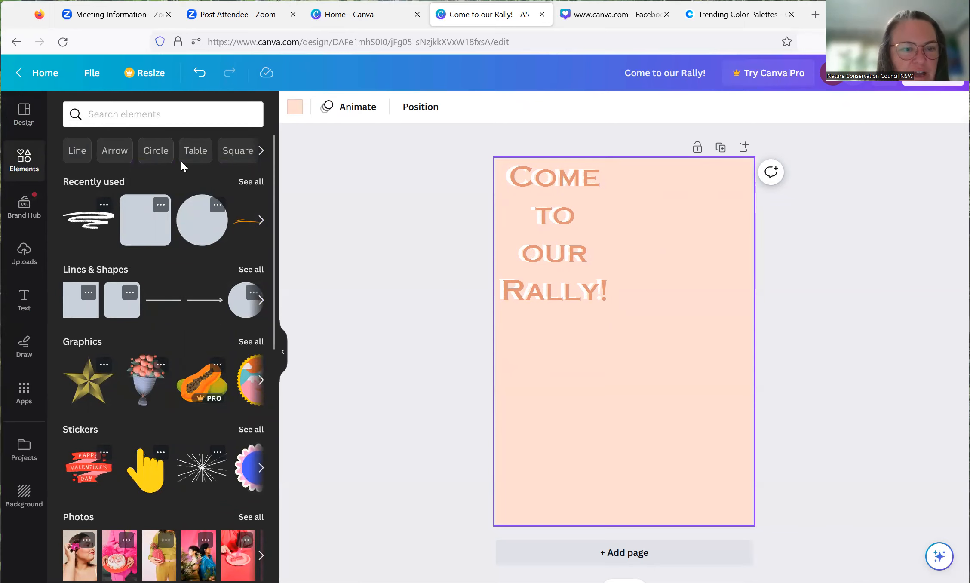
click(145, 116)
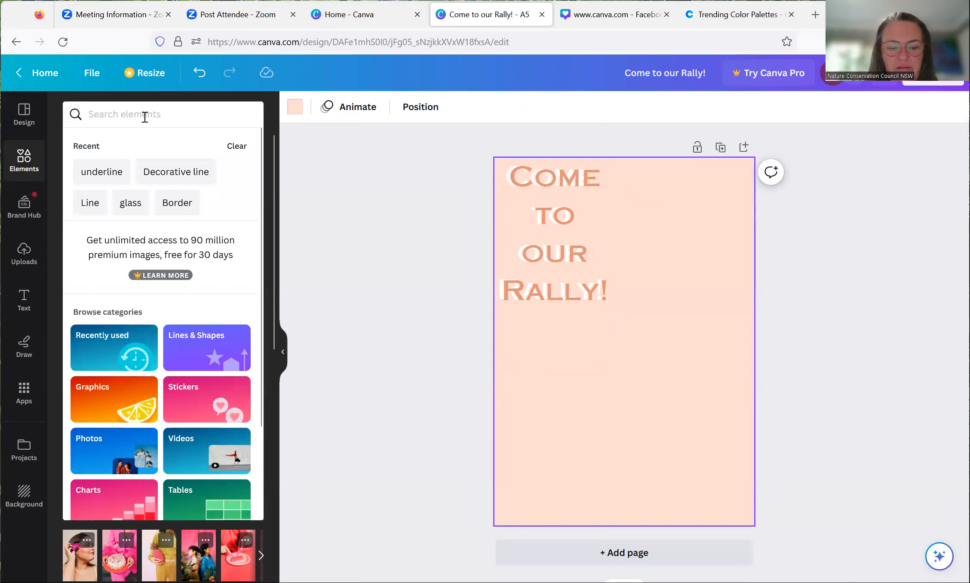
text(und)
click(126, 170)
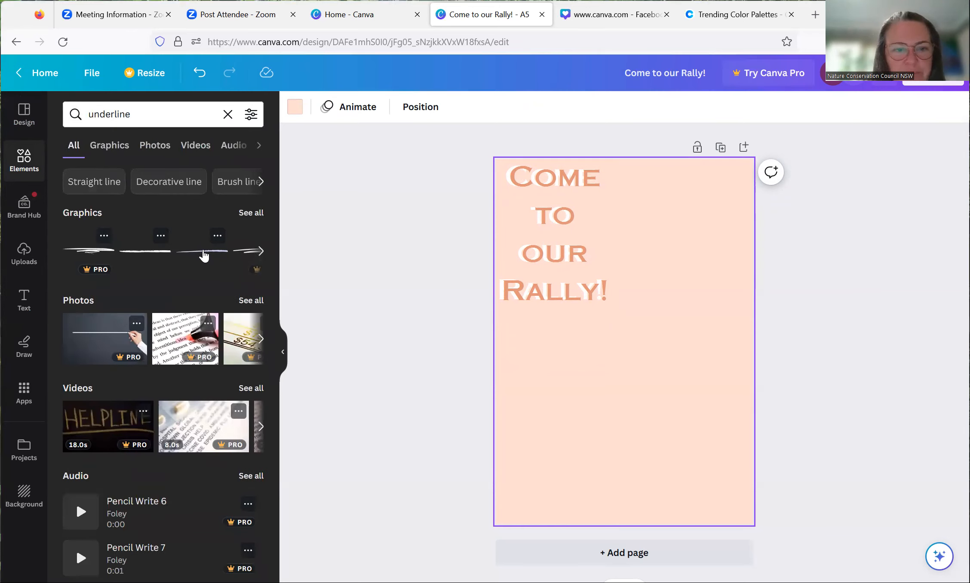
click(204, 255)
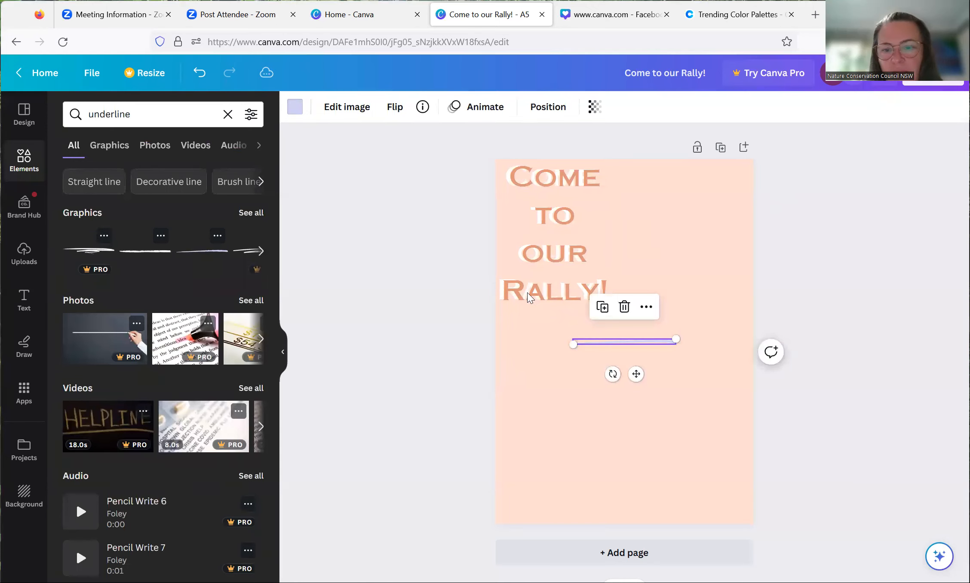
Step: Color the brush-stroke line with the document's terracotta, #E29578
click(295, 106)
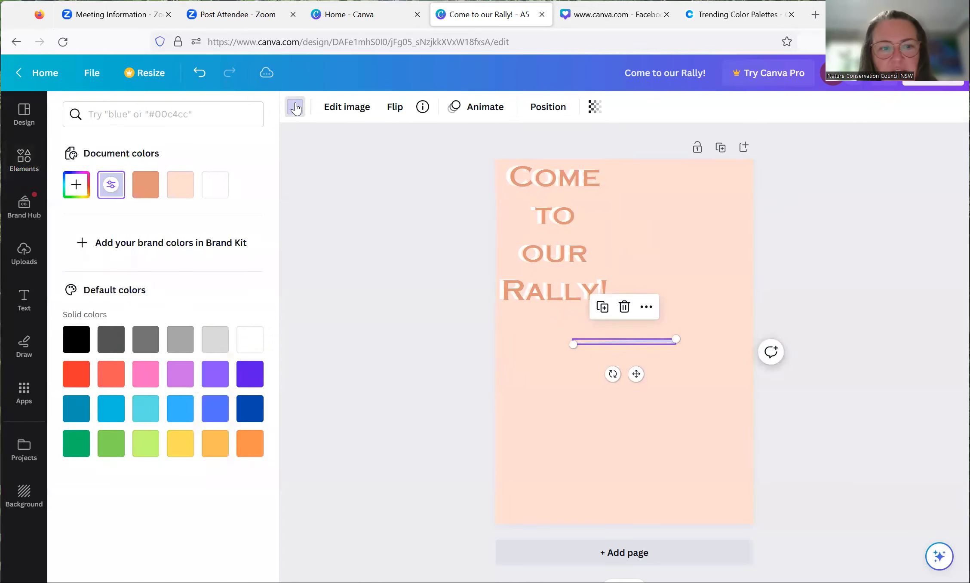
click(146, 184)
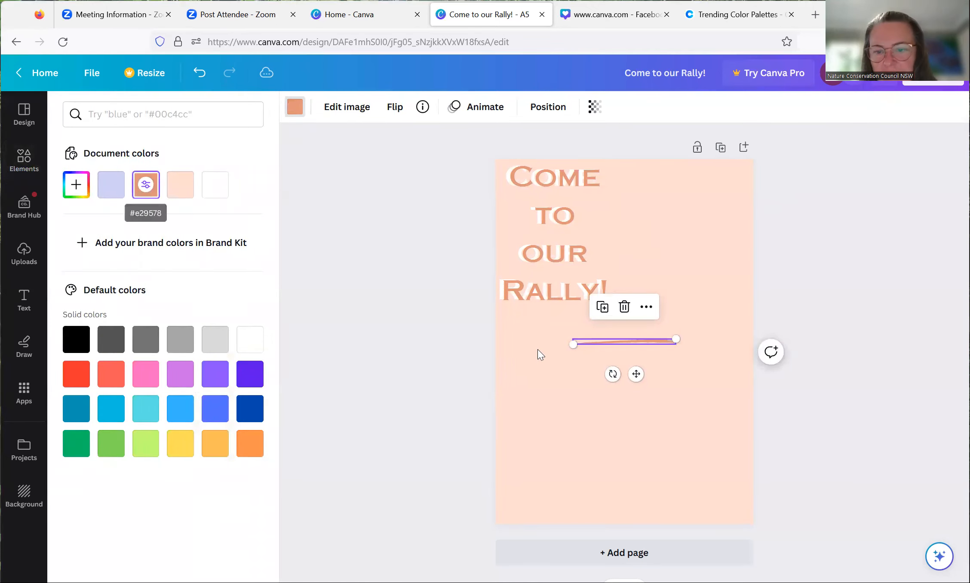
click(656, 353)
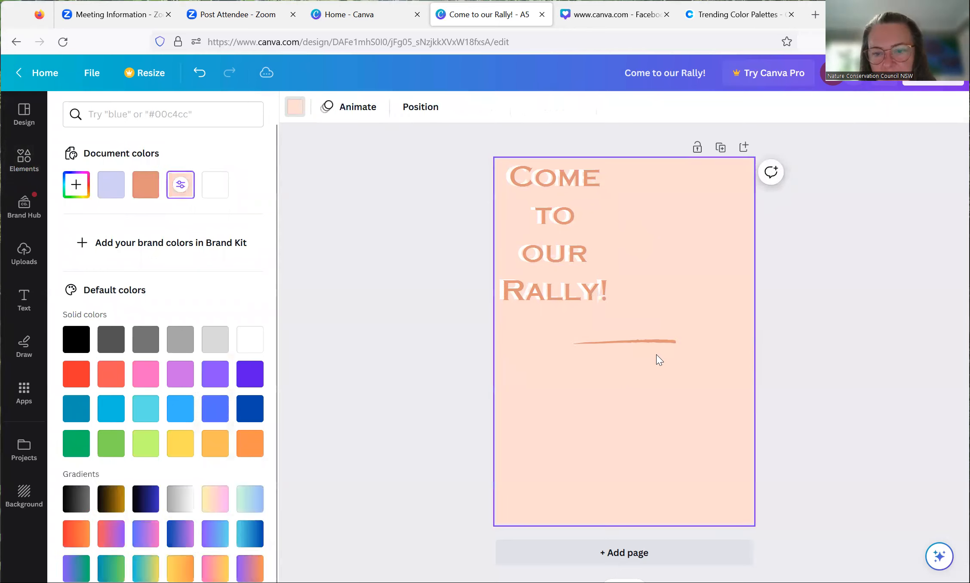
Step: Place the terracotta stroke directly beneath "Rally!" and rotate it slightly so it slants upward to the right
click(644, 339)
drag(644, 339, 588, 305)
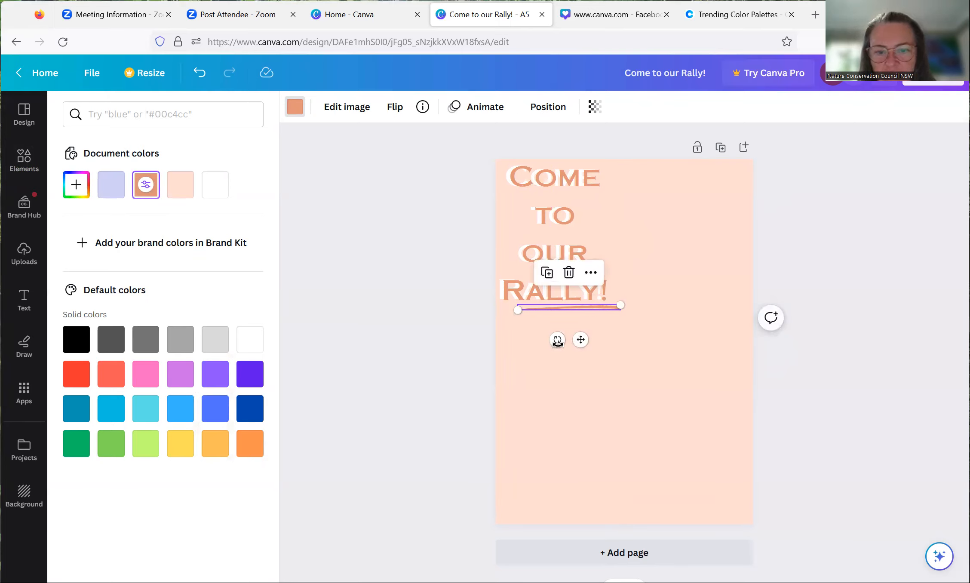
drag(557, 340, 564, 349)
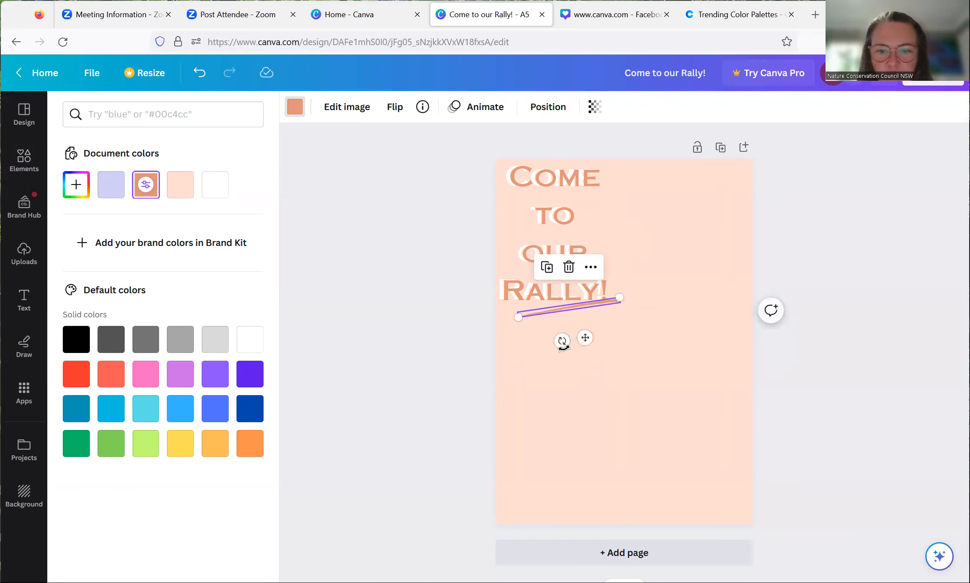
click(644, 318)
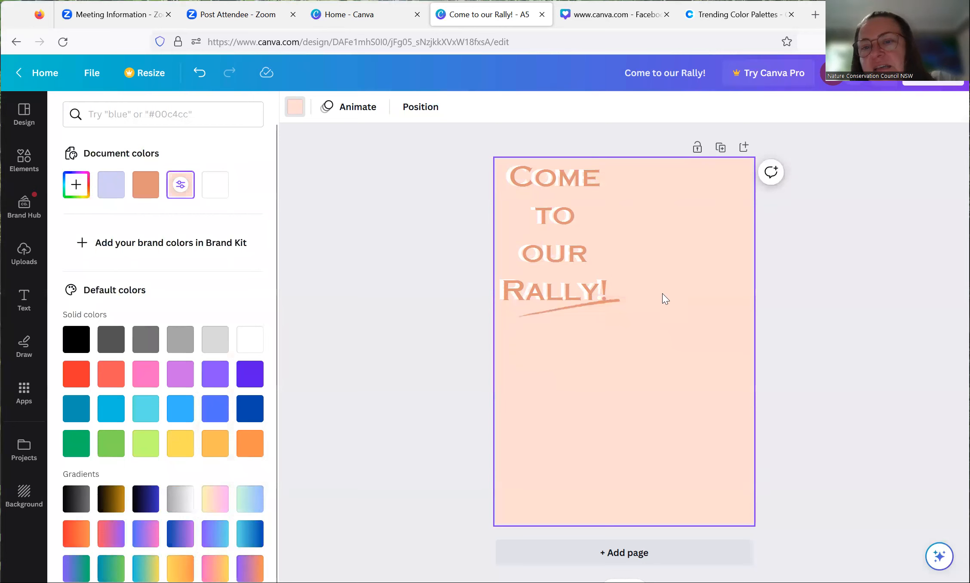
Step: Consult the five flyer elements in the Facebook post design, and copy the light teal from Coolors' dark teal to terracotta palette
click(618, 15)
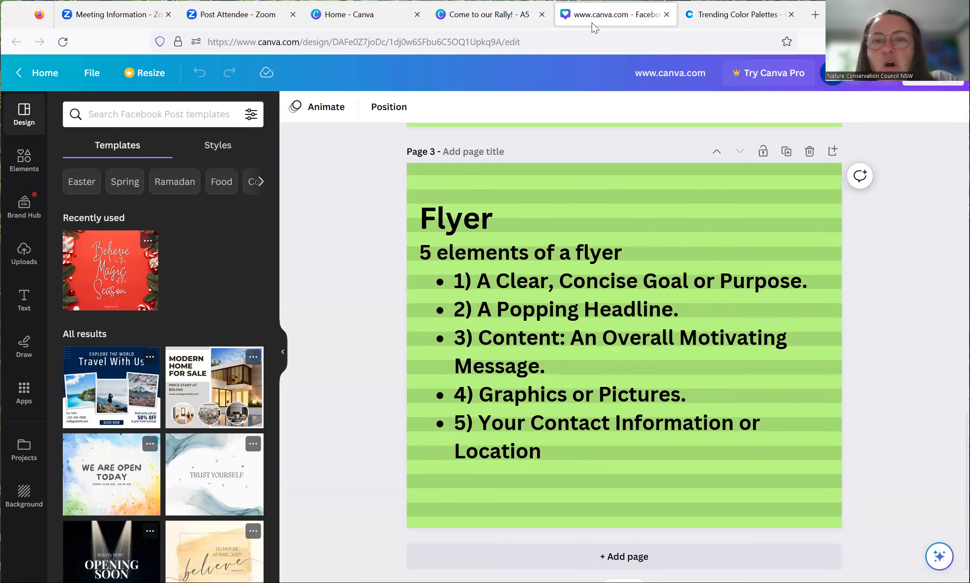
click(485, 17)
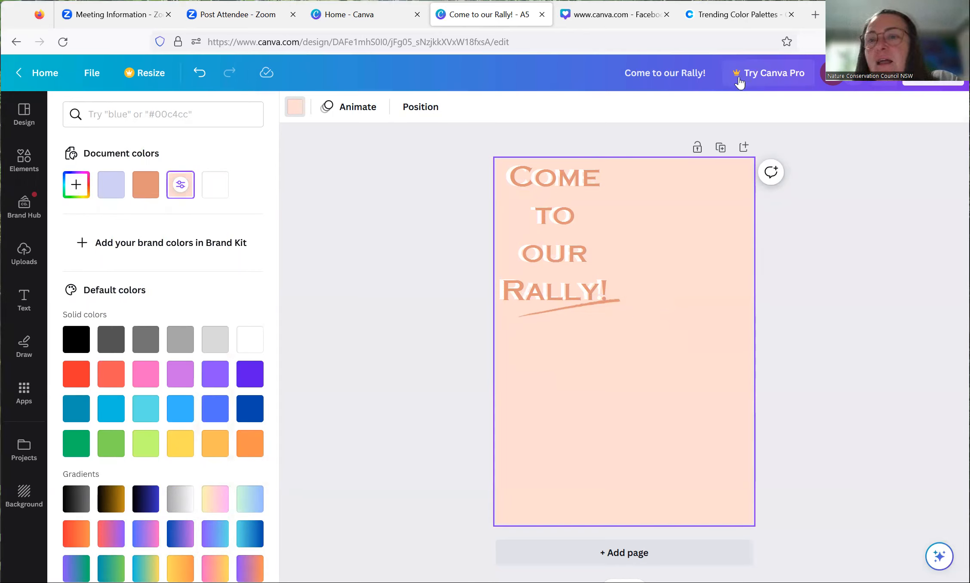
click(754, 18)
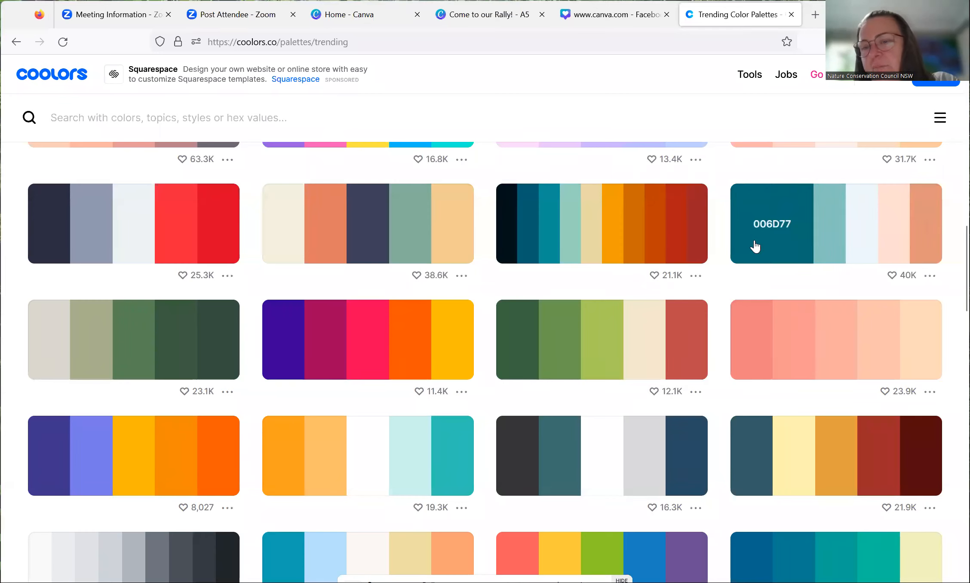
click(812, 218)
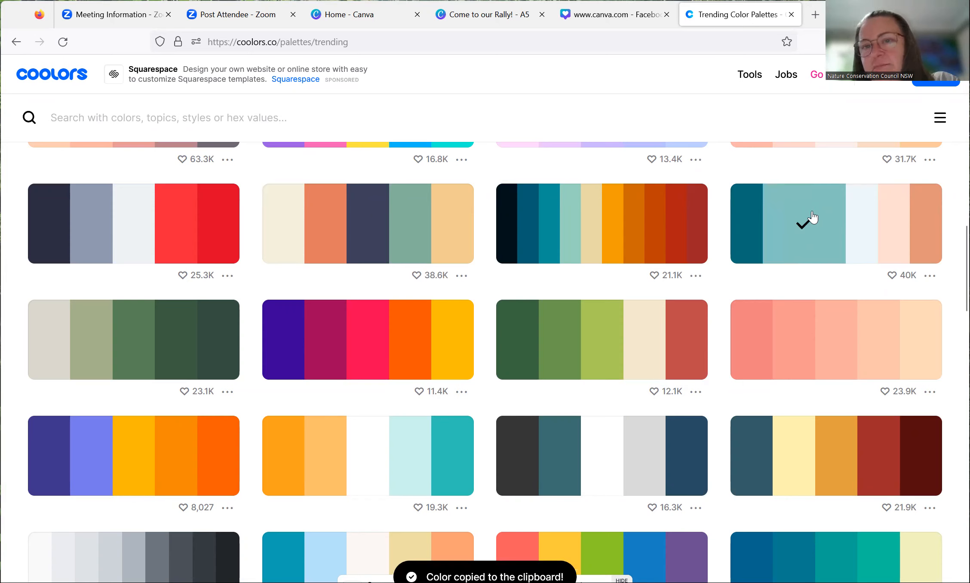
click(482, 18)
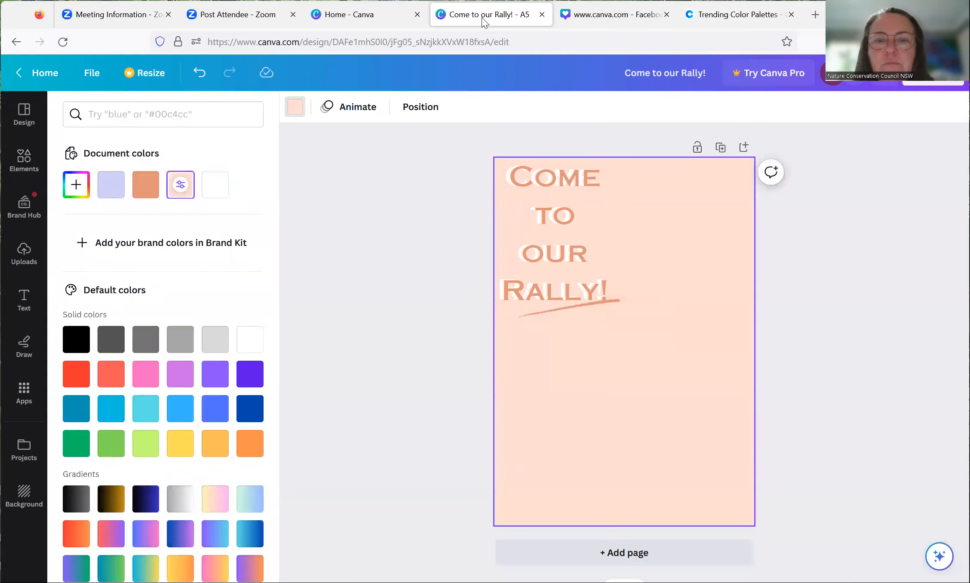
Step: Add a new heading to the flyer in Canva reading "Defend Nature Right Now"
click(21, 297)
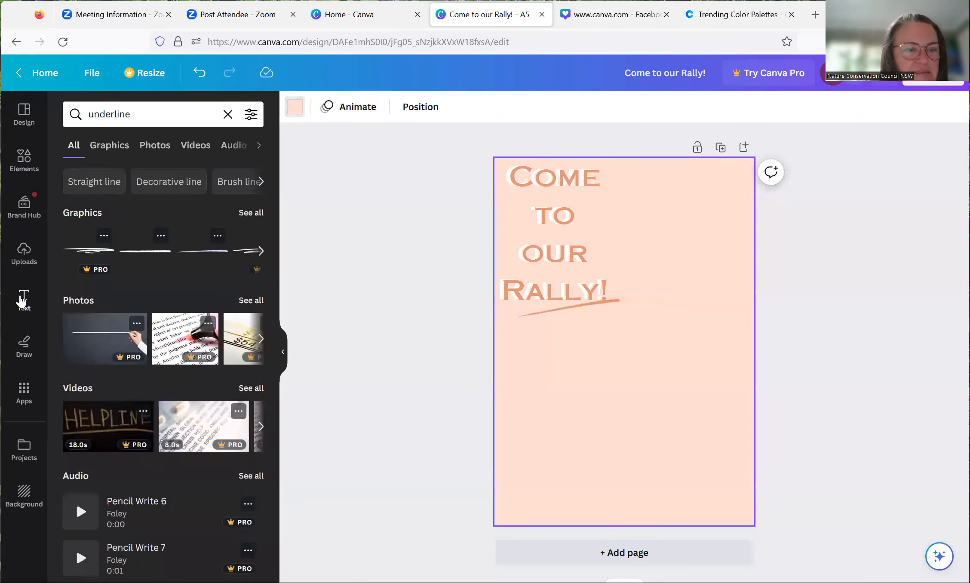
click(22, 301)
click(184, 274)
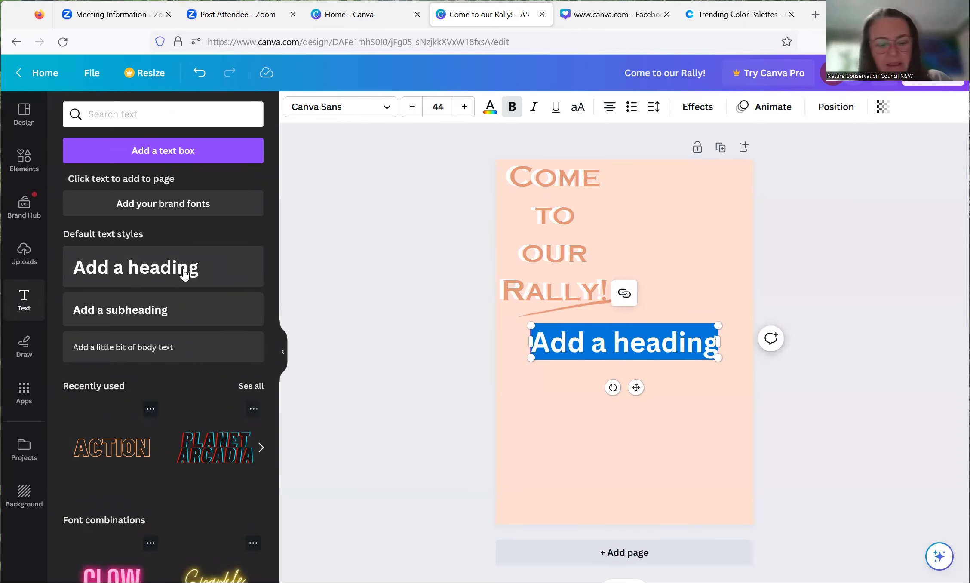
text(Defend)
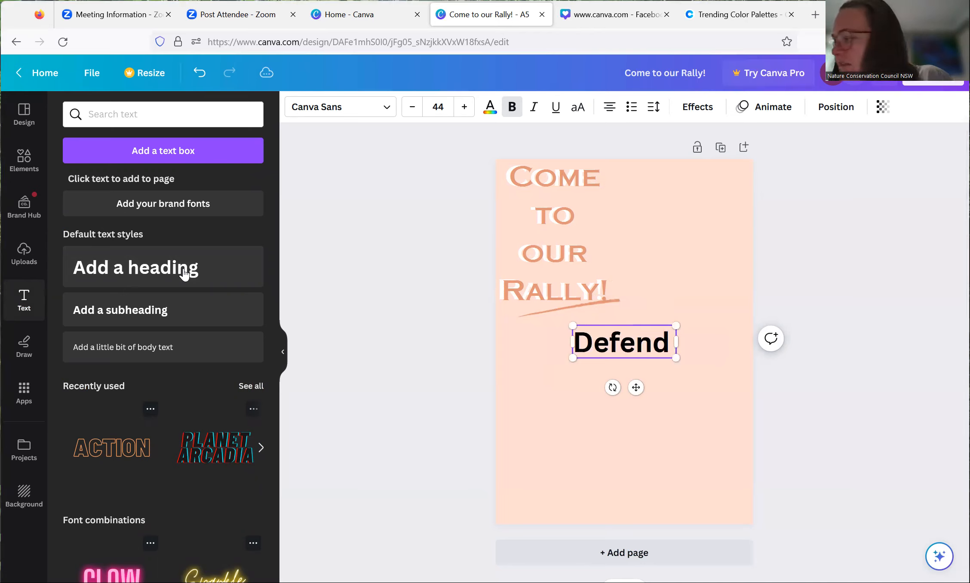
text( Nature)
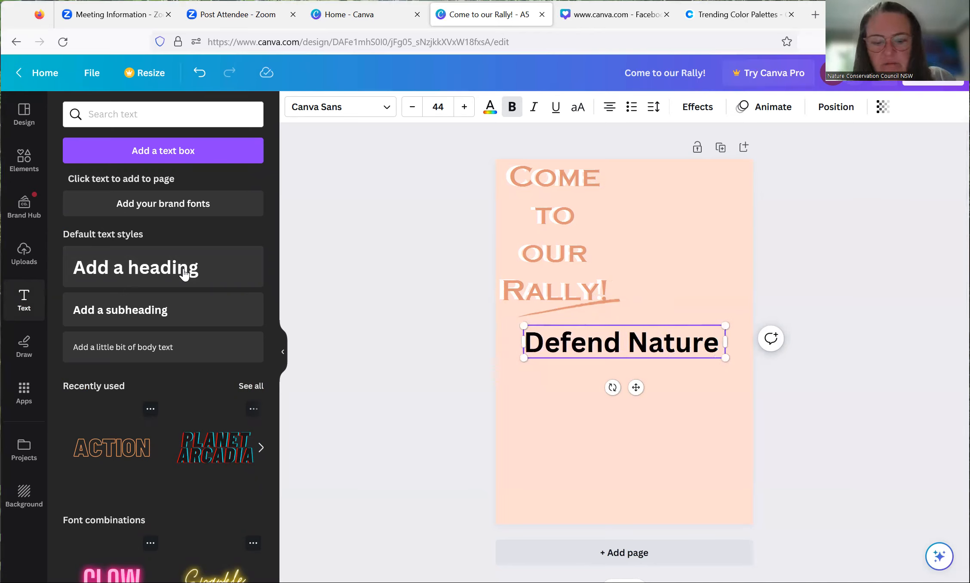
text( R)
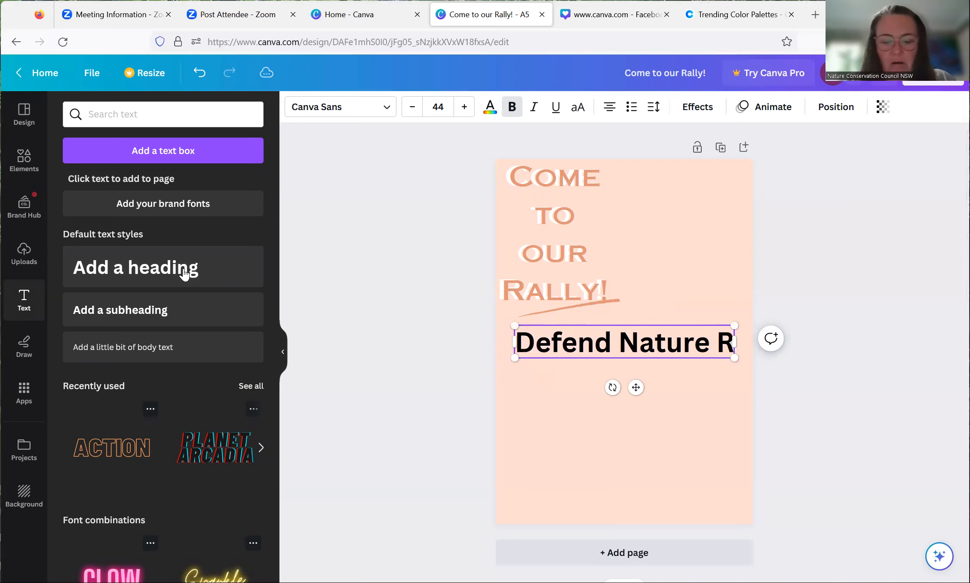
text(ight Now)
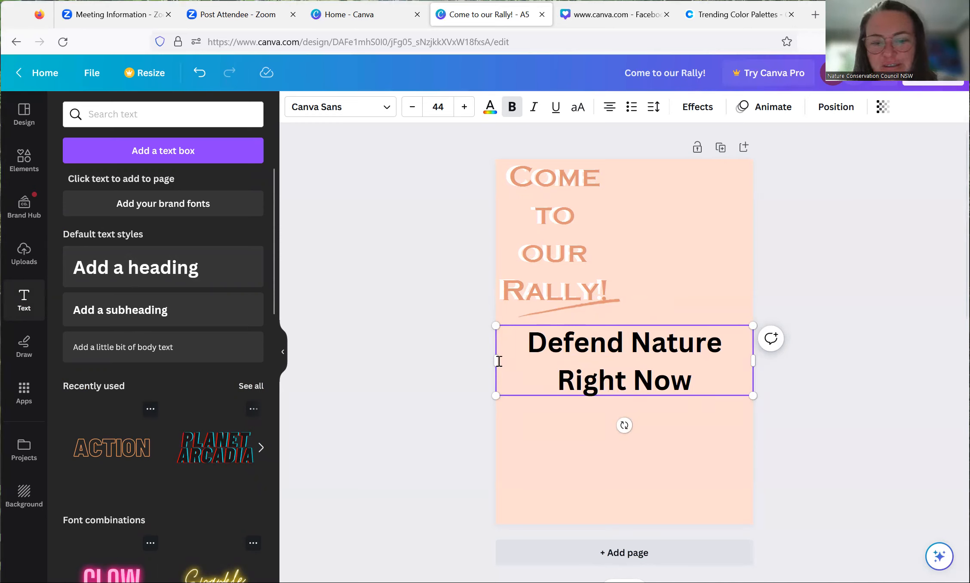
Step: Narrow the new heading to one word per line, shrink it to size 33, and place it right of the rally heading
drag(497, 363, 639, 367)
drag(641, 471, 670, 433)
click(596, 410)
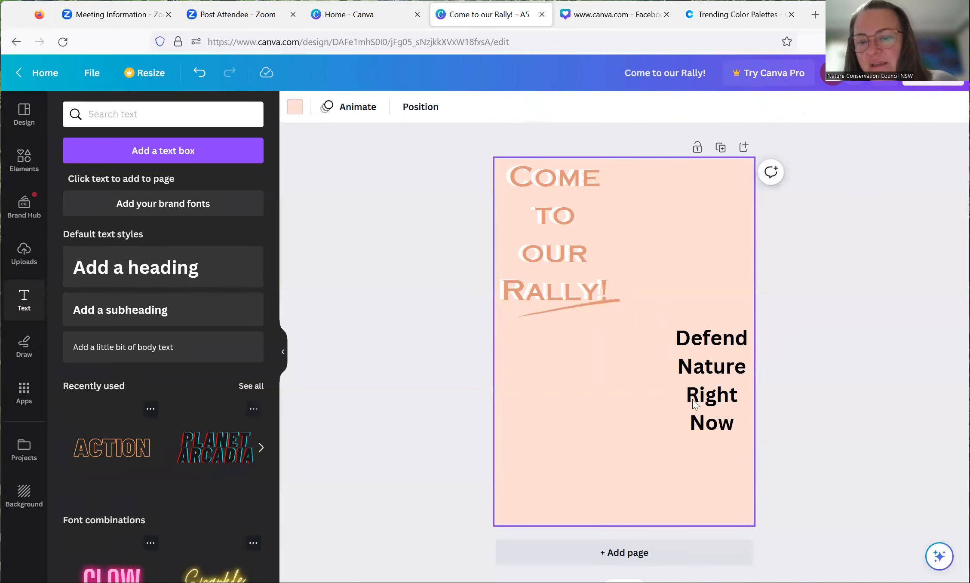
click(712, 378)
drag(706, 362, 683, 235)
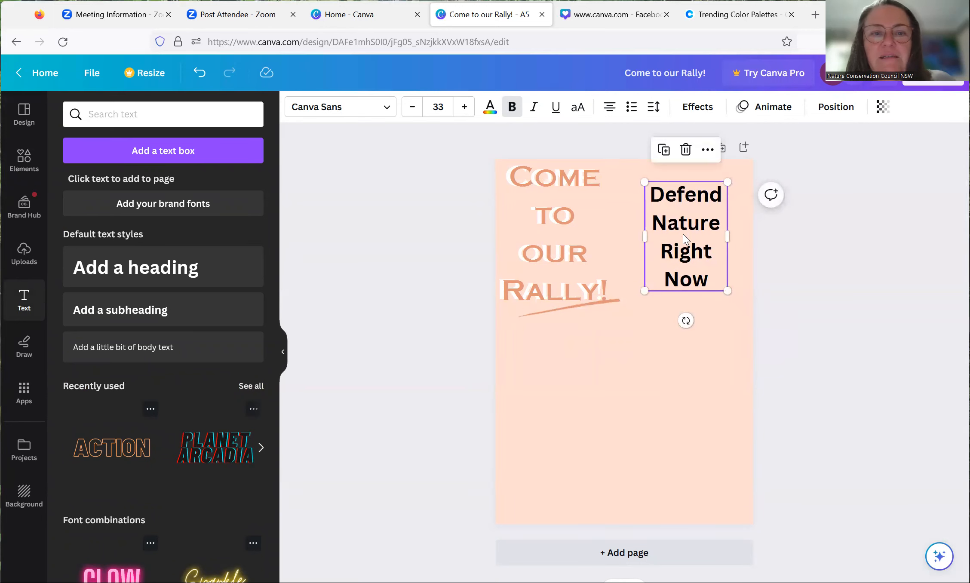
Step: Set the "Defend Nature Right Now" font to Copperplate Gothic 30 AB and compare it with the rally heading's font
click(531, 190)
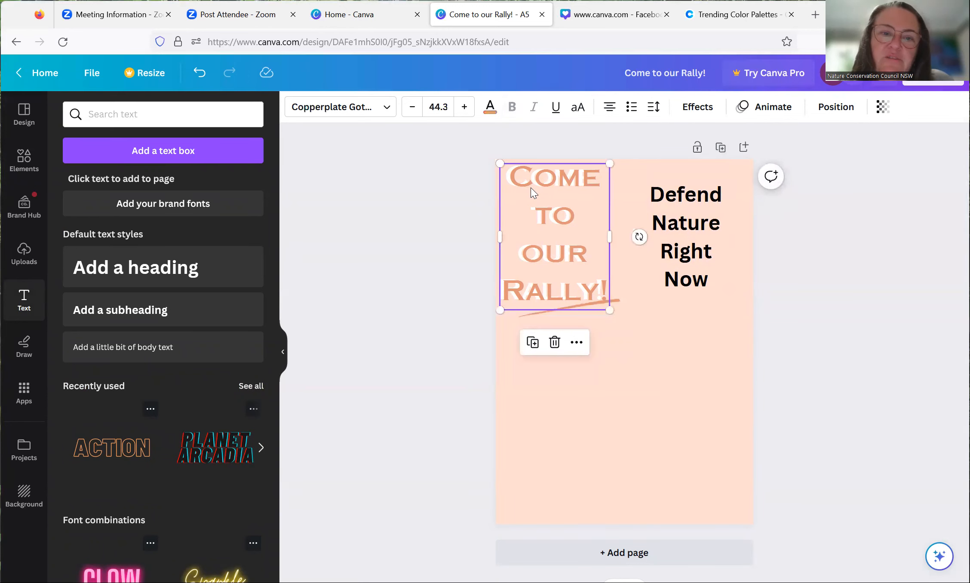
click(673, 237)
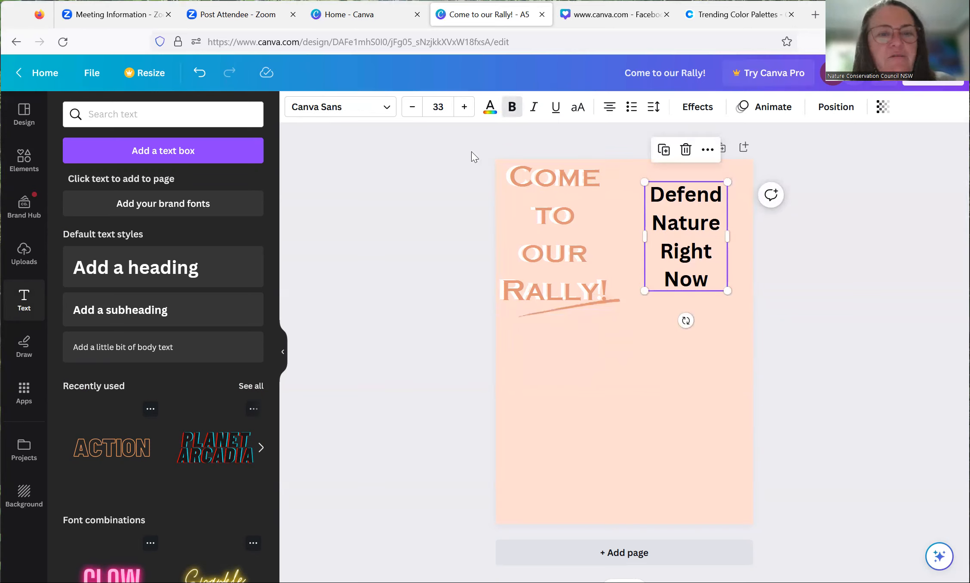
click(576, 235)
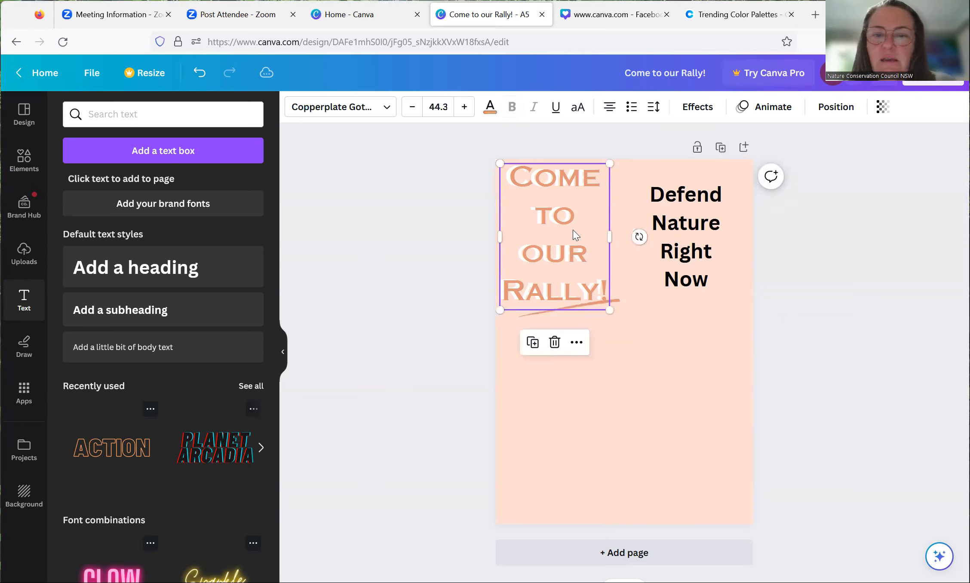
click(690, 246)
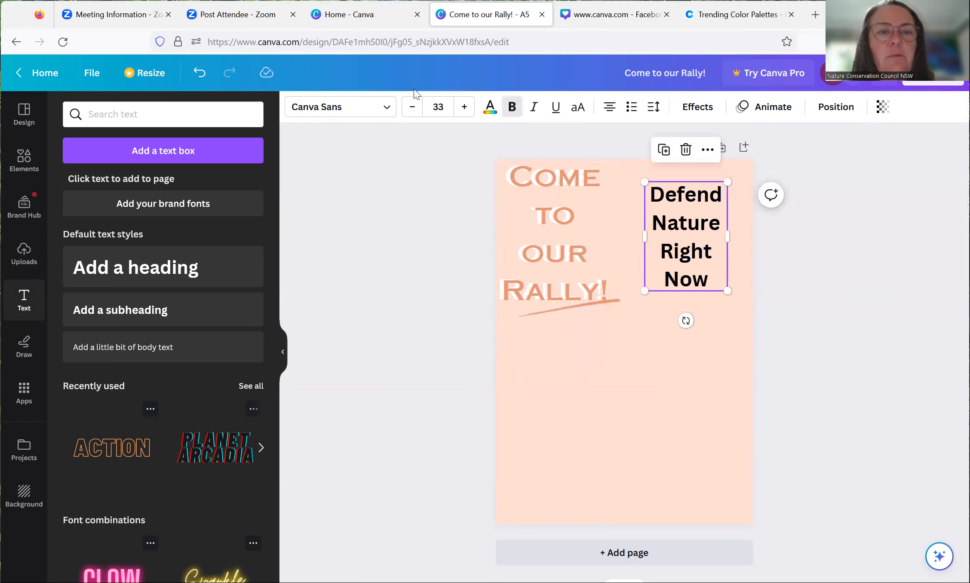
click(385, 111)
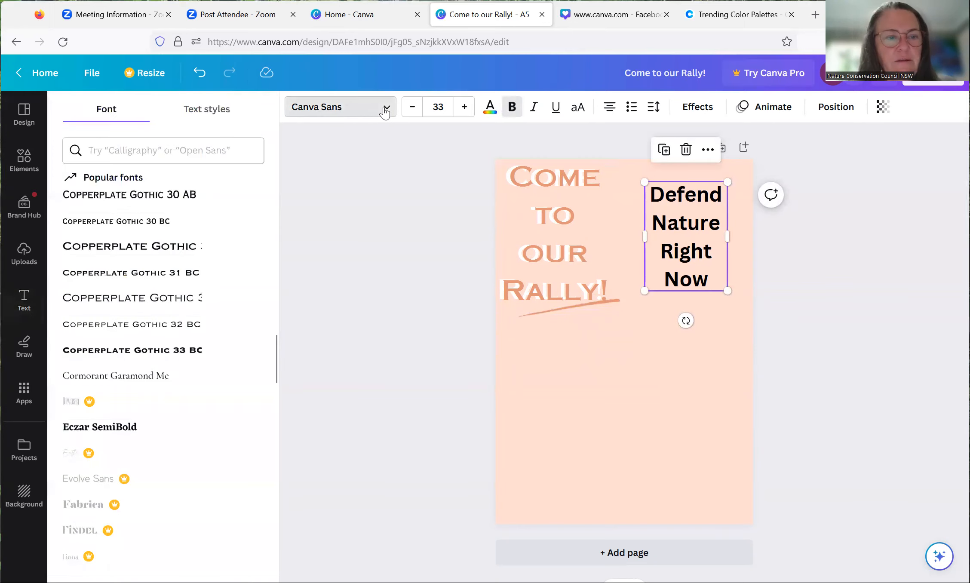
click(172, 201)
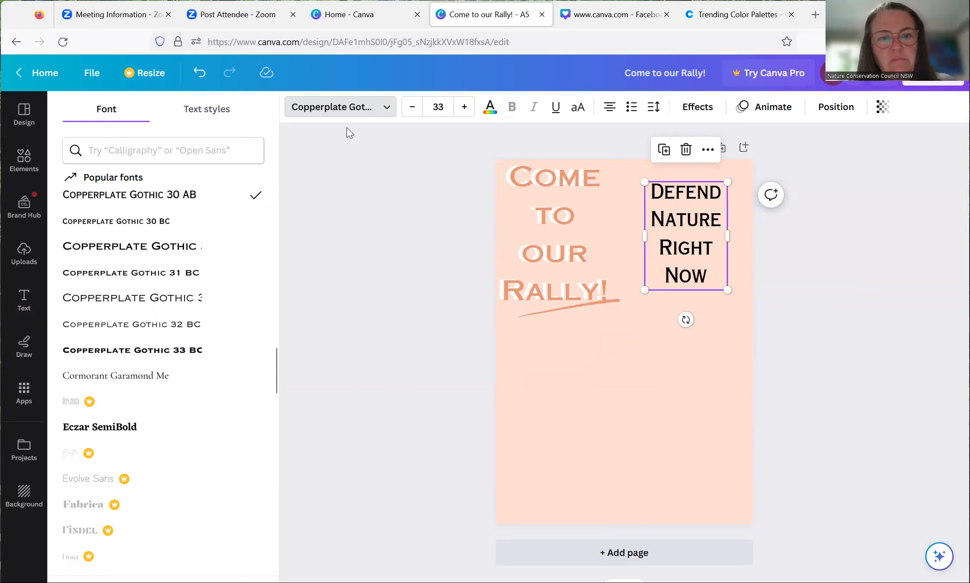
click(576, 247)
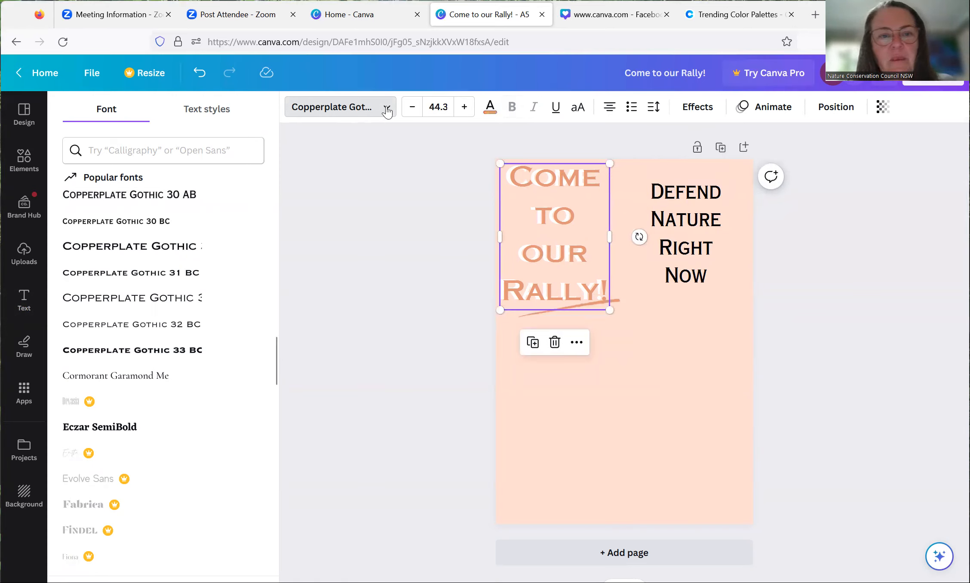
Step: Color the "Defend Nature Right Now" heading with the copied light teal, #83C5BE
click(680, 237)
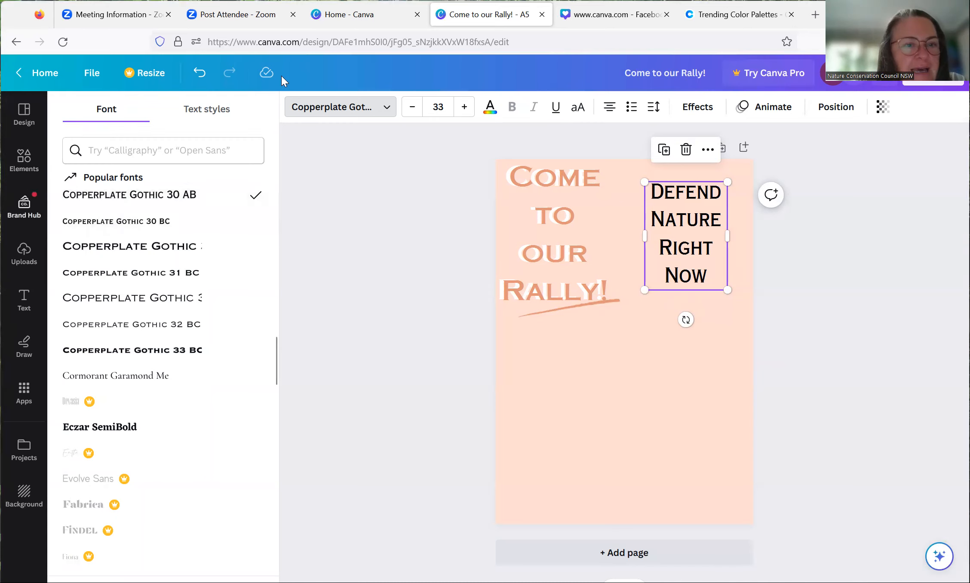
click(491, 109)
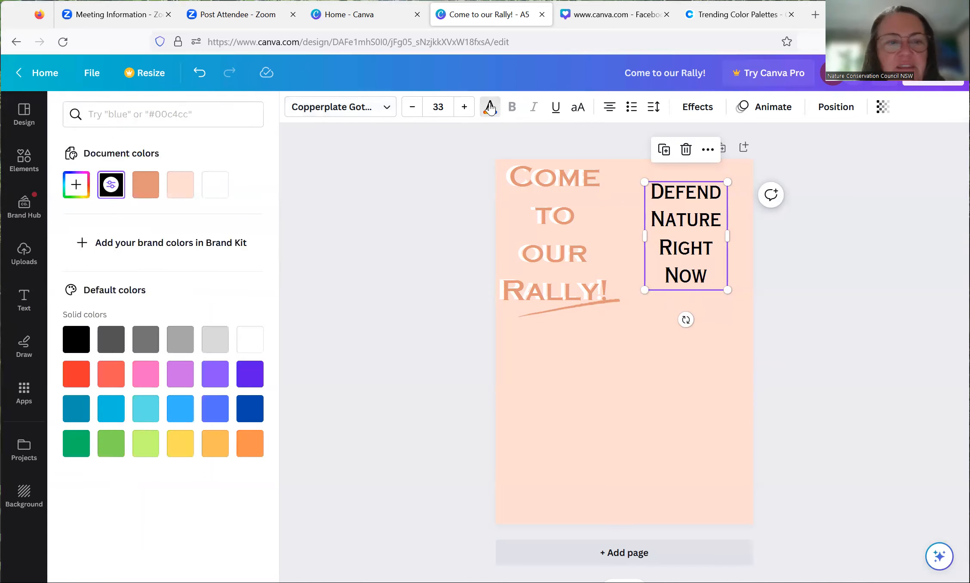
click(74, 189)
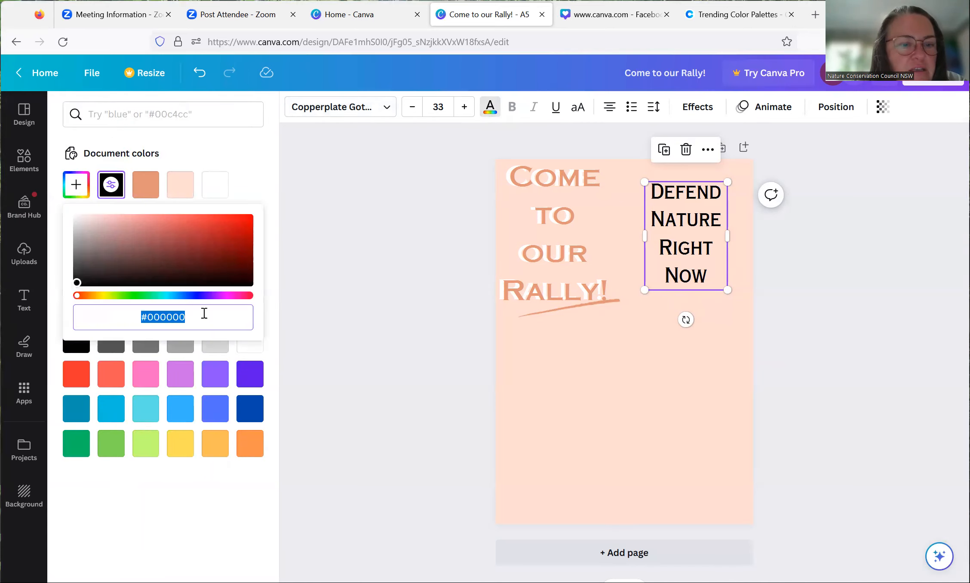
text(#83C5BE)
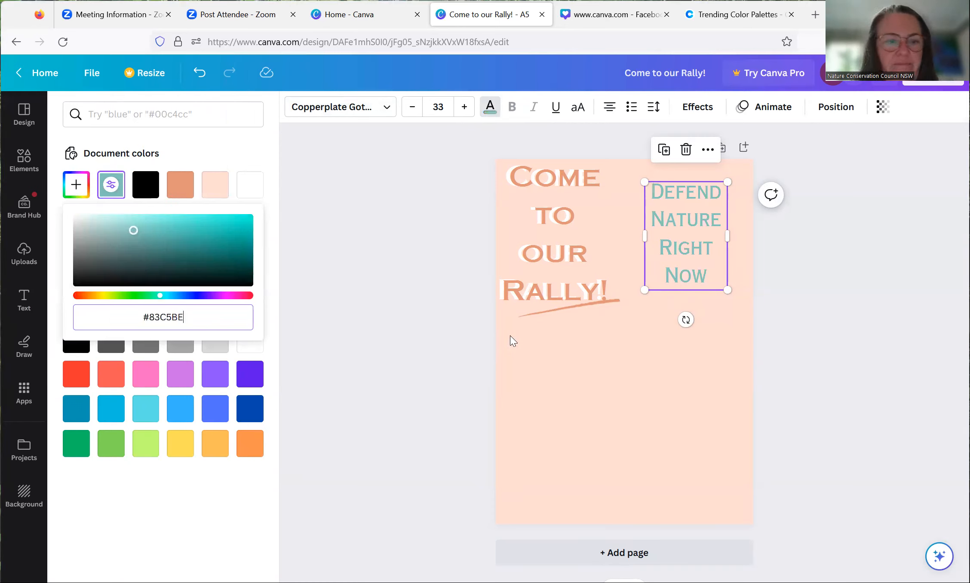
Step: Clear the previous element search and add a circle shape to the flyer
click(678, 365)
click(690, 236)
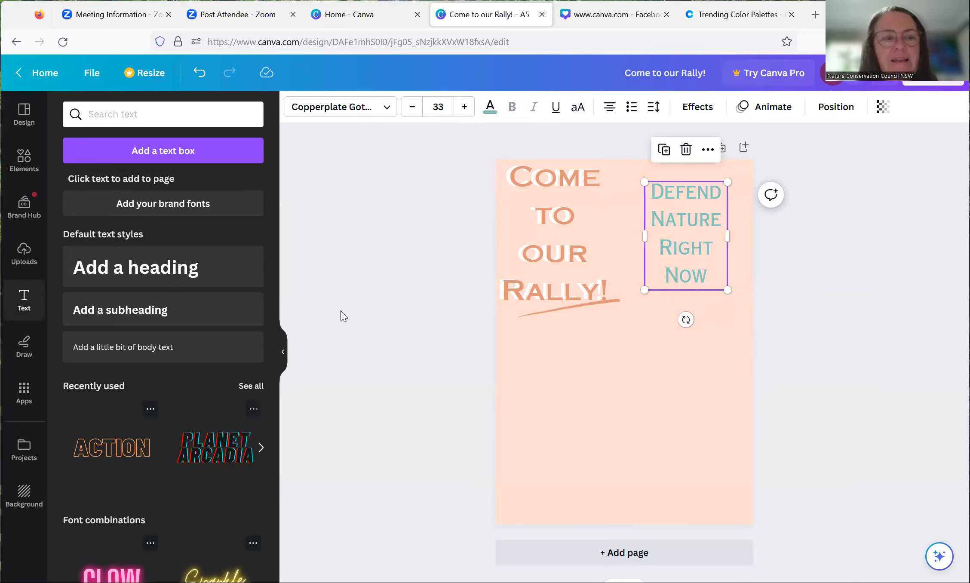
click(25, 161)
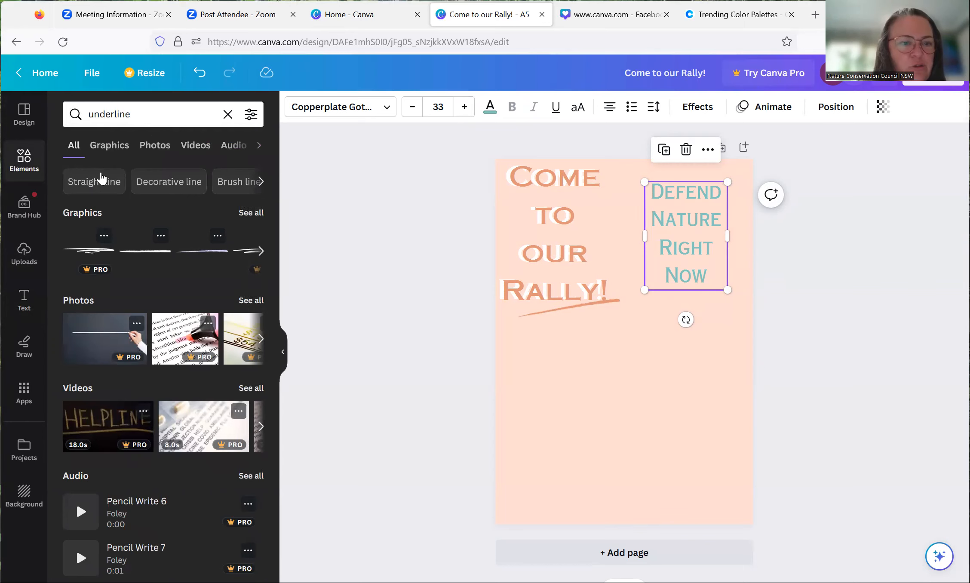
click(228, 115)
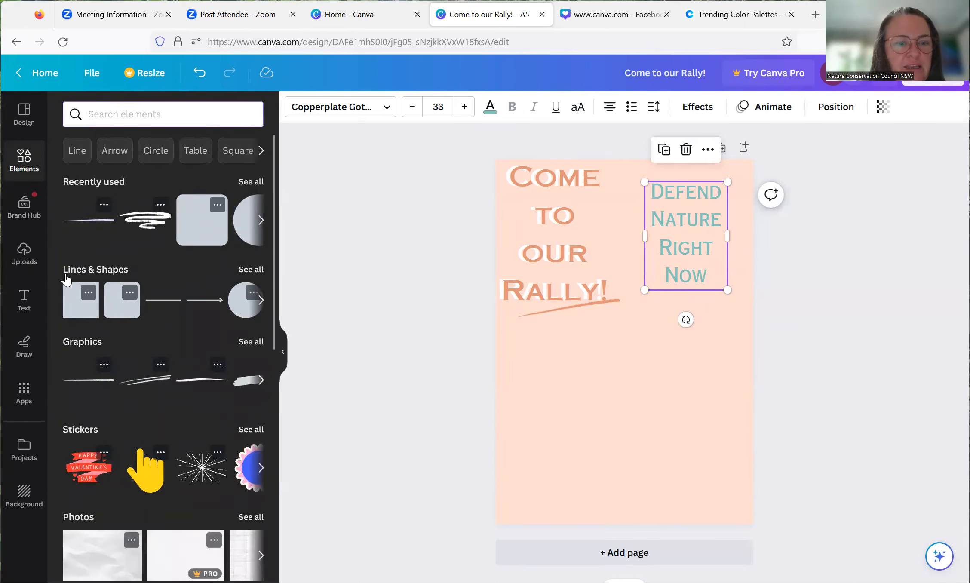
click(240, 307)
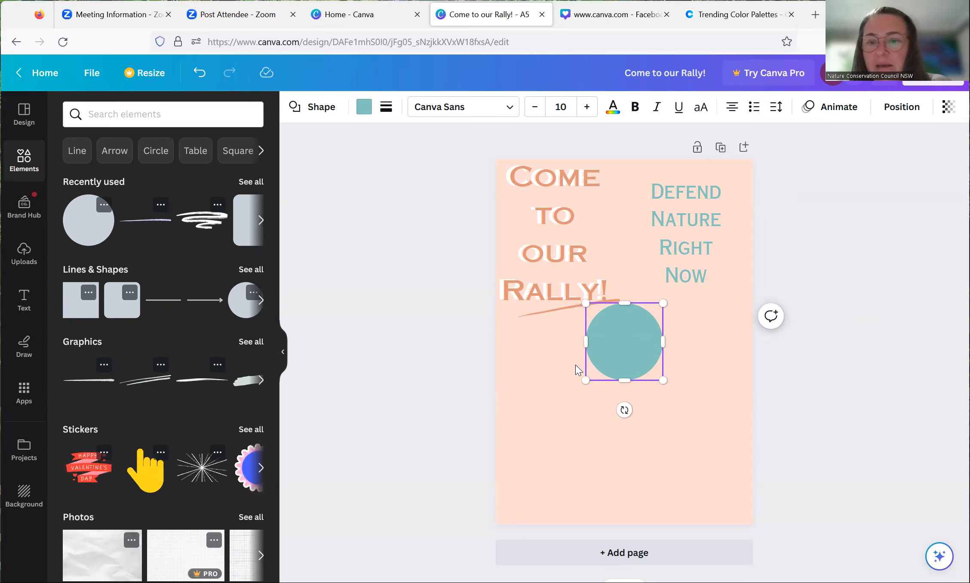
Step: Copy the dark teal #006D77 from the trending palette in Coolors and fill the circle on the Canva flyer with it
click(741, 16)
click(752, 219)
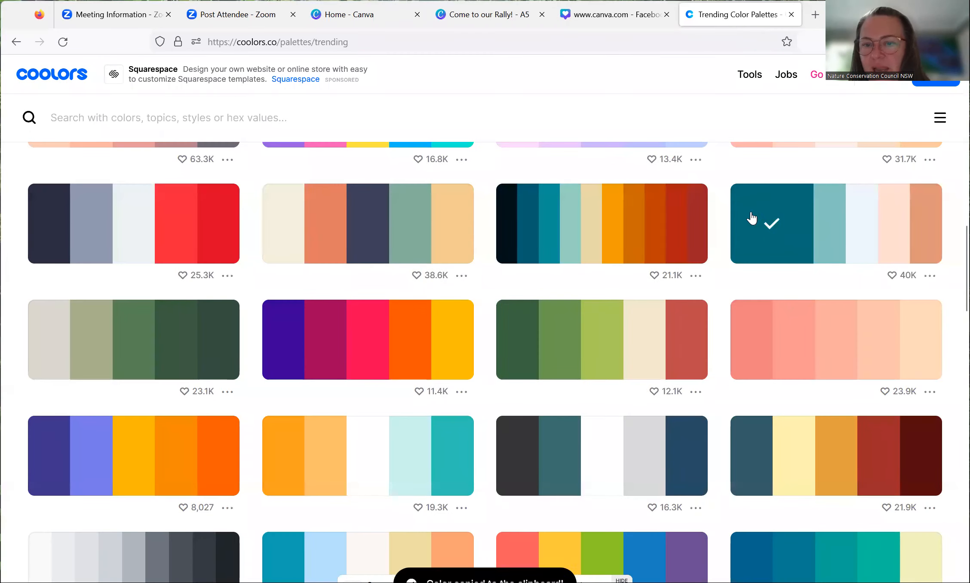
click(490, 13)
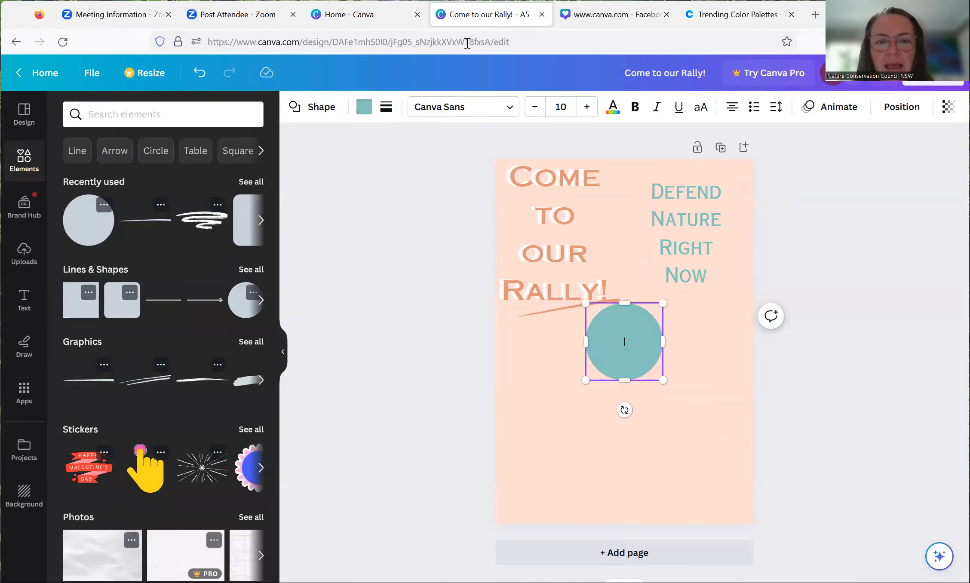
click(364, 107)
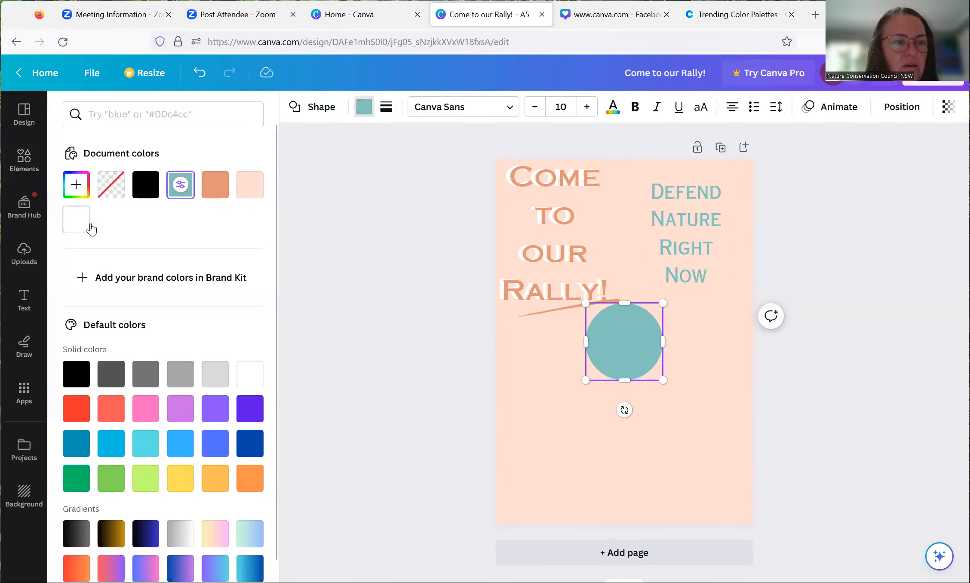
click(76, 185)
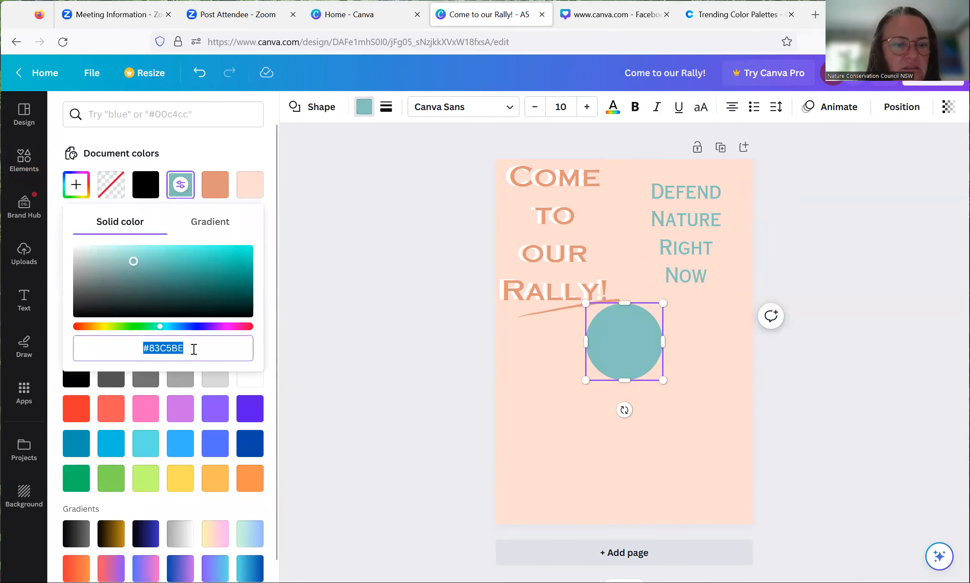
key(ctrl+v)
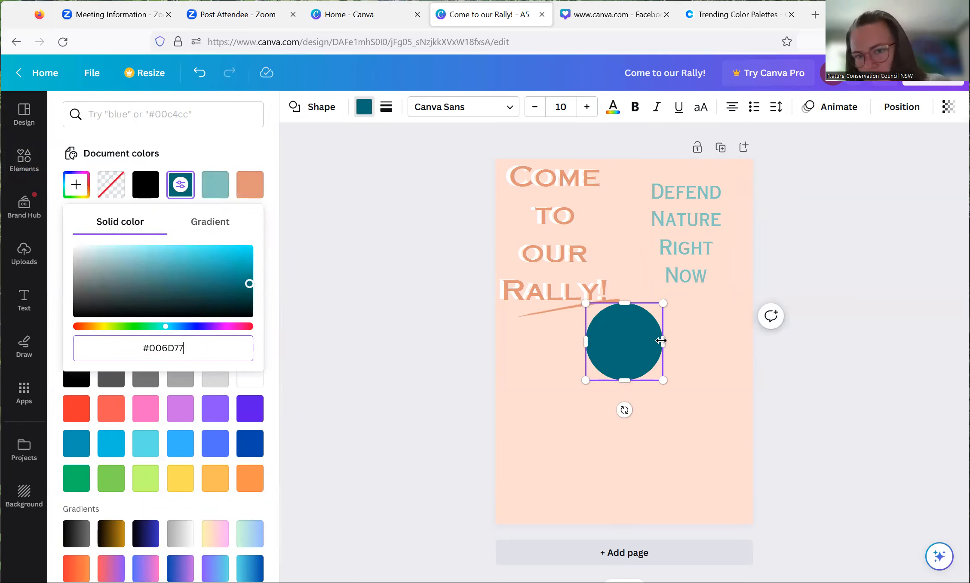
Step: Place the circle behind the "Defend Nature Right Now" heading and enlarge it to about 7.3 by 7.3
drag(633, 349, 692, 231)
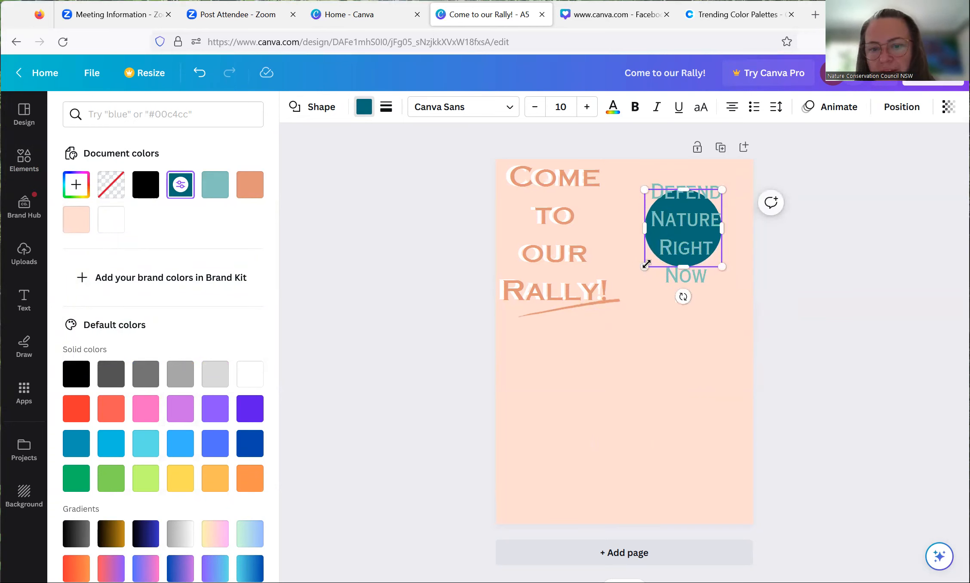
drag(646, 265, 628, 284)
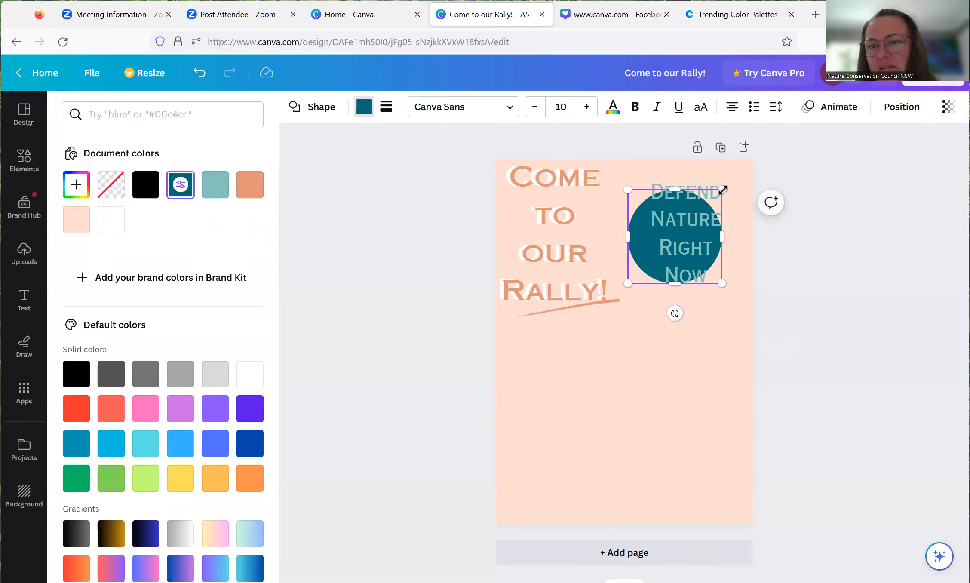
drag(731, 181, 750, 160)
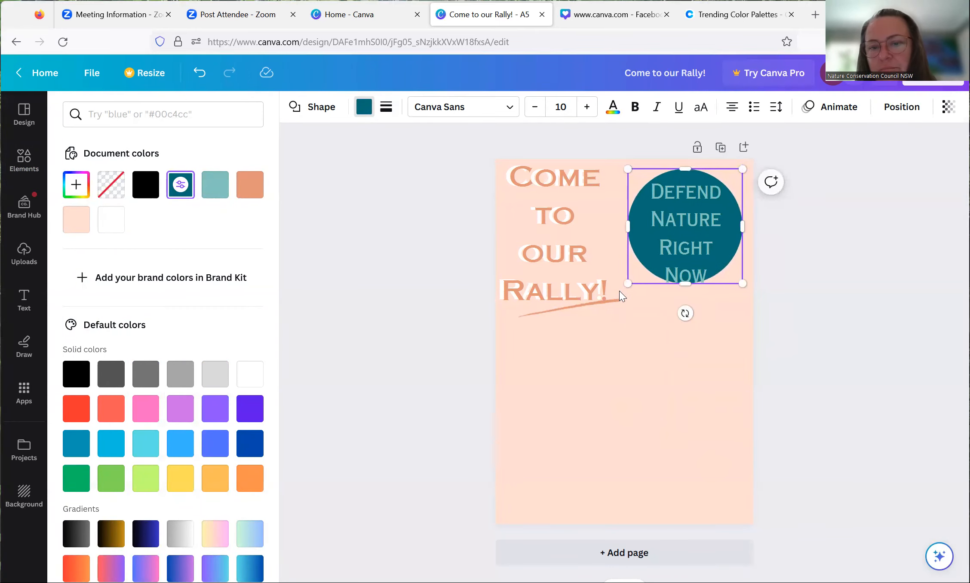
drag(631, 283, 623, 293)
drag(743, 168, 749, 163)
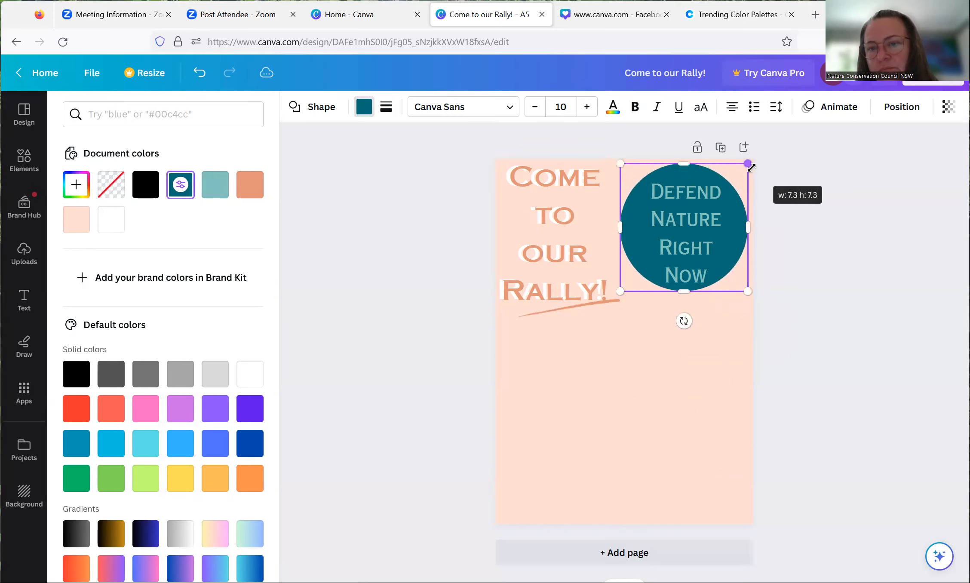
click(653, 378)
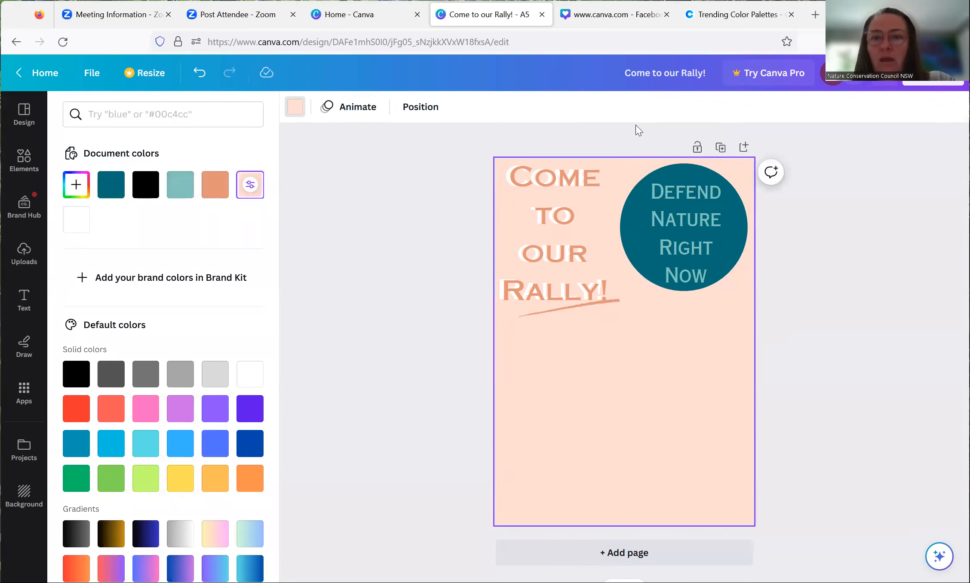
Step: Check the notes on the five elements of a flyer, and add a flyer subheading reading "Nature is under threat from"
click(620, 15)
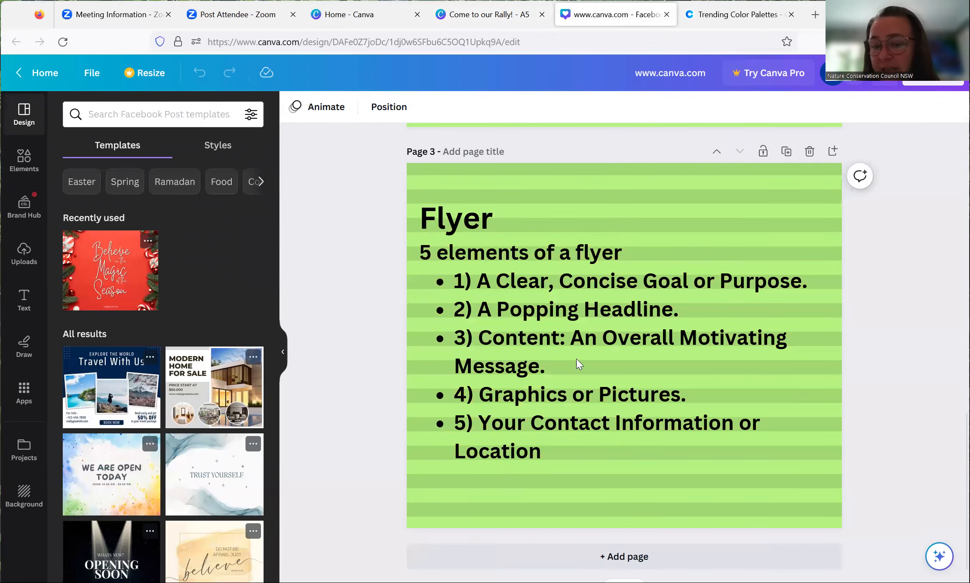
click(485, 17)
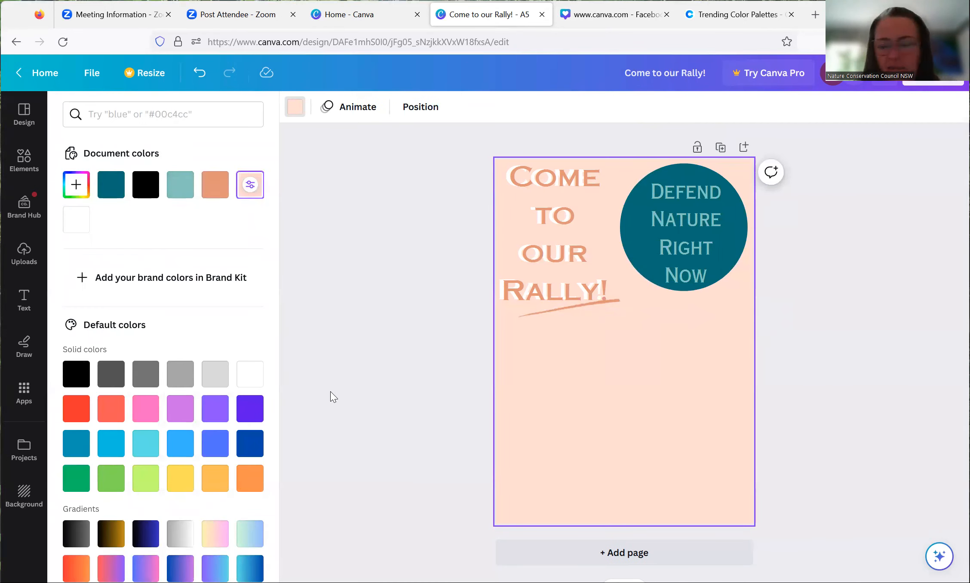
click(26, 300)
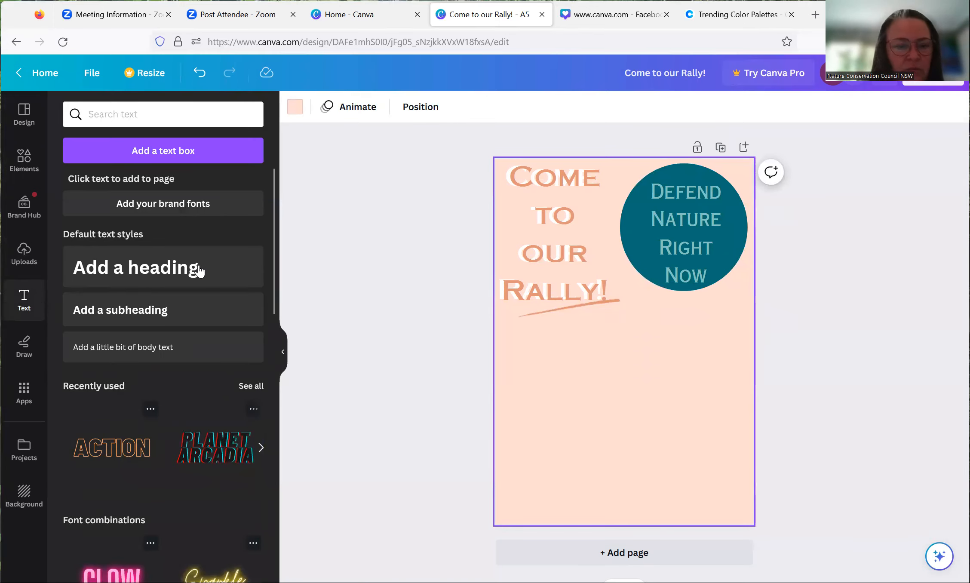
click(149, 310)
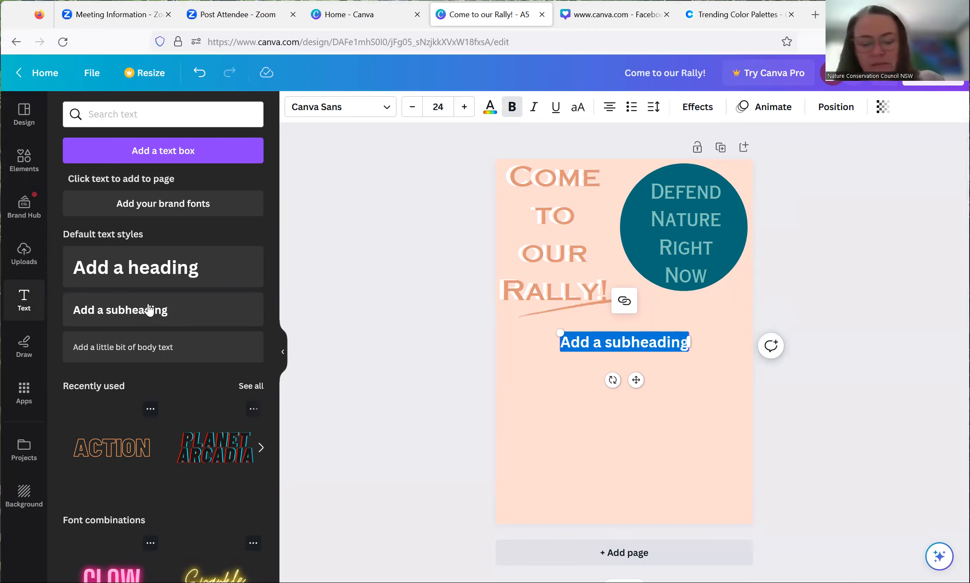
text(Nau)
key(BackSpace)
text(ture is under threat from)
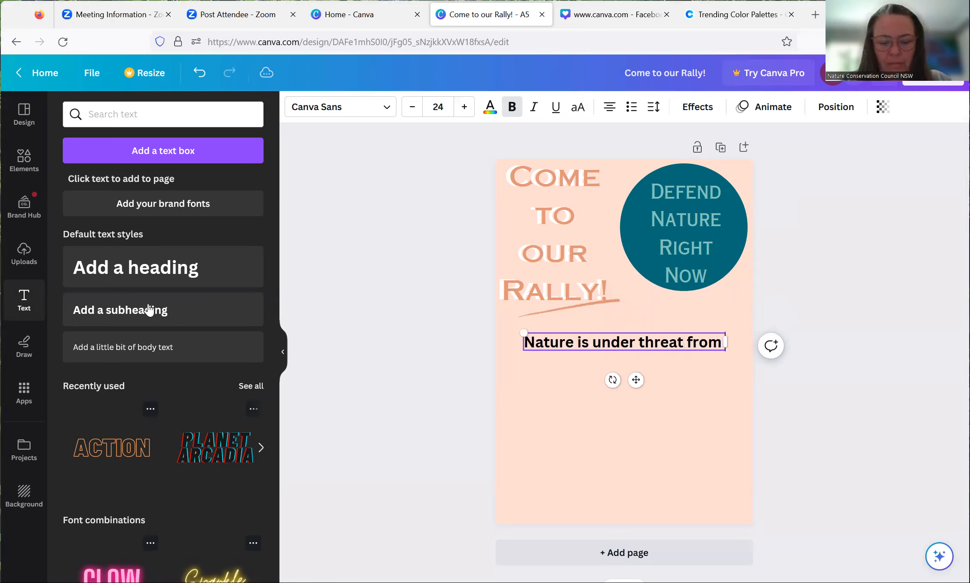
text( dangerous and greedy dev)
key(BackSpace)
key(BackSpace)
key(BackSpace)
key(BackSpace)
key(BackSpace)
key(BackSpace)
key(BackSpace)
key(BackSpace)
key(BackSpace)
key(BackSpace)
key(BackSpace)
key(BackSpace)
key(BackSpace)
key(BackSpace)
key(BackSpace)
key(BackSpace)
key(BackSpace)
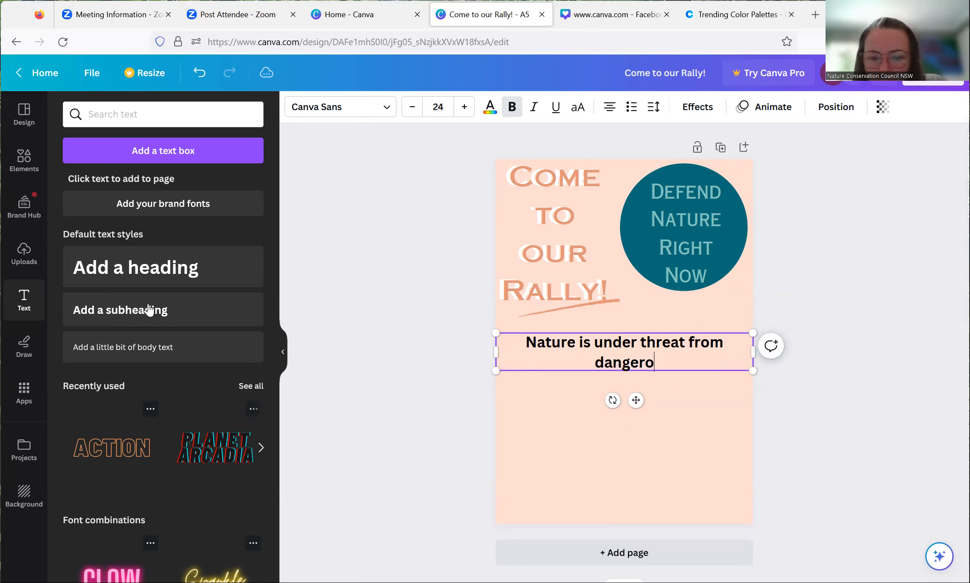
key(BackSpace)
key(BackSpace)
key(BackSpace)
key(BackSpace)
key(BackSpace)
key(BackSpace)
key(BackSpace)
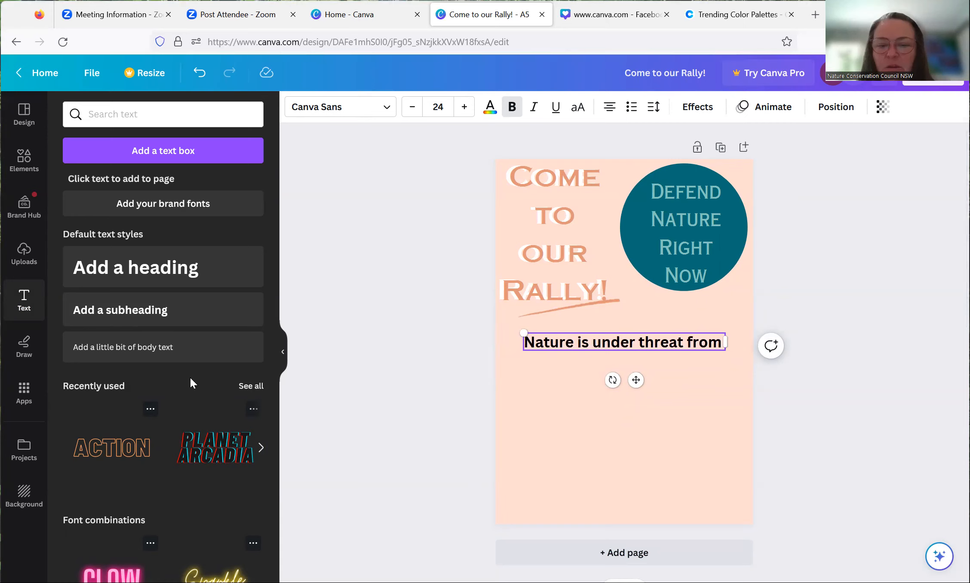
Step: Add a separate subheading reading "greedy developers"
click(702, 394)
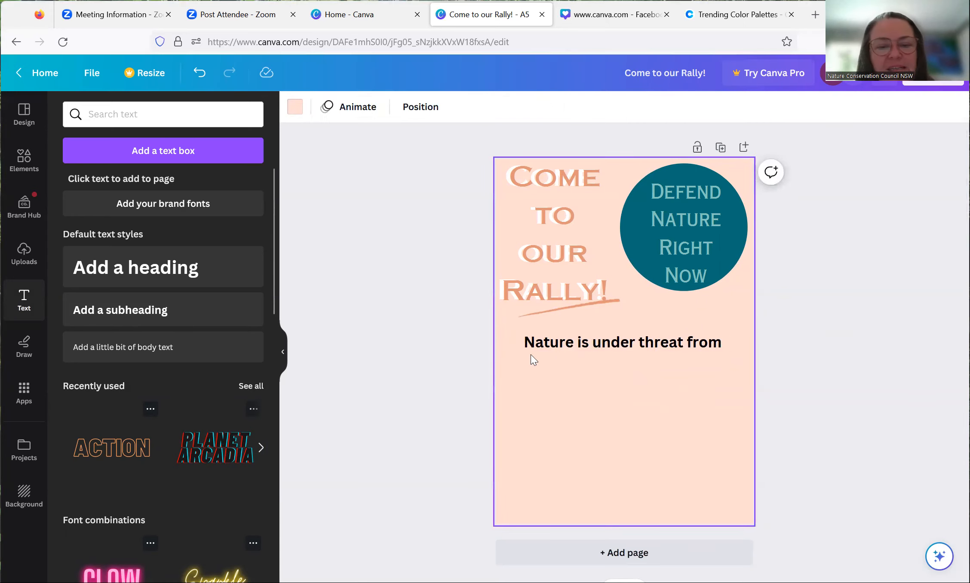
click(130, 315)
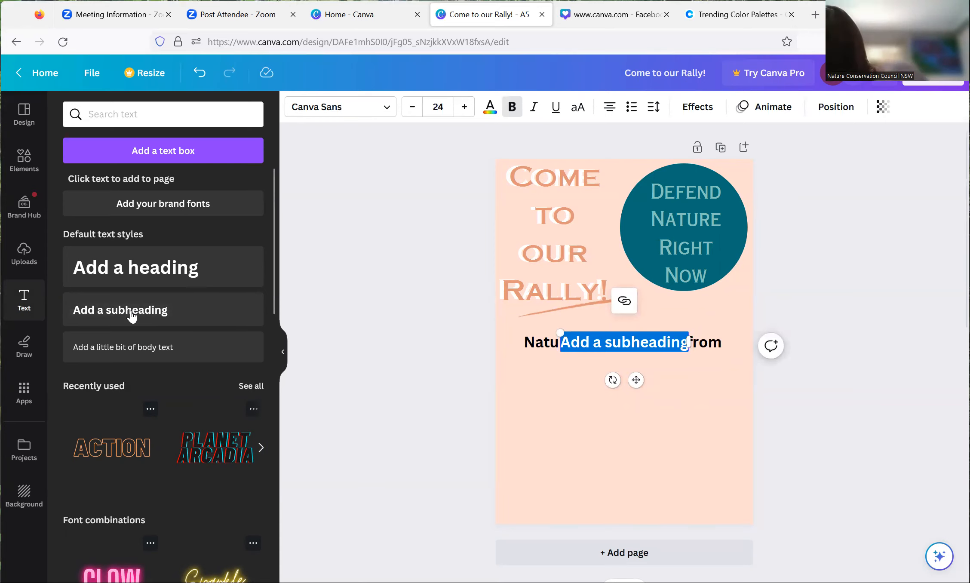
key(BackSpace)
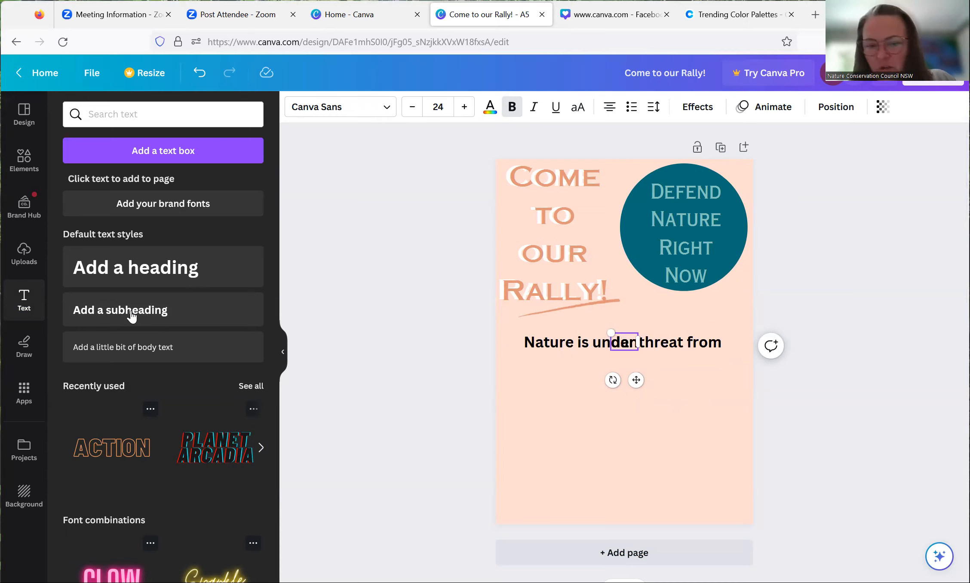
text(greedy)
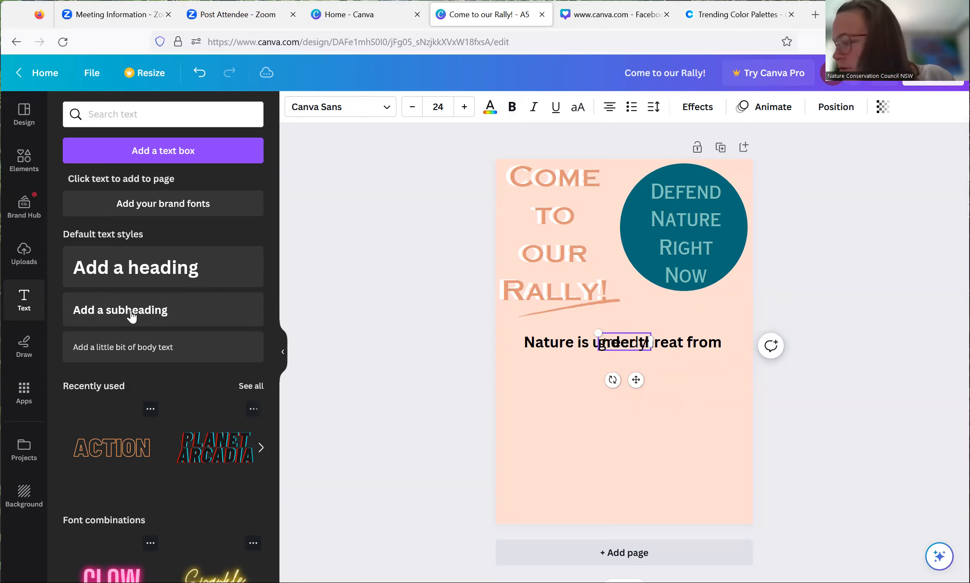
text( deve)
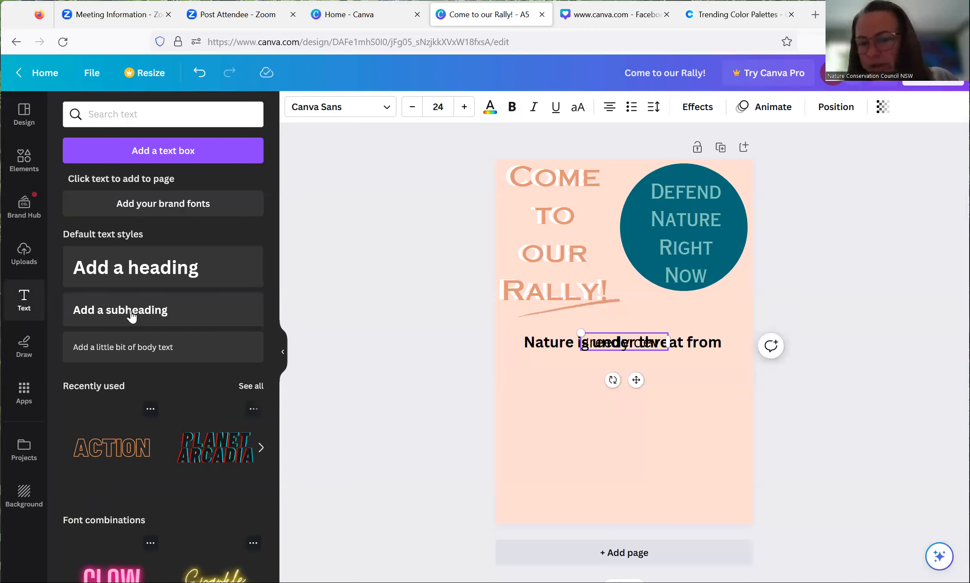
text(lopers)
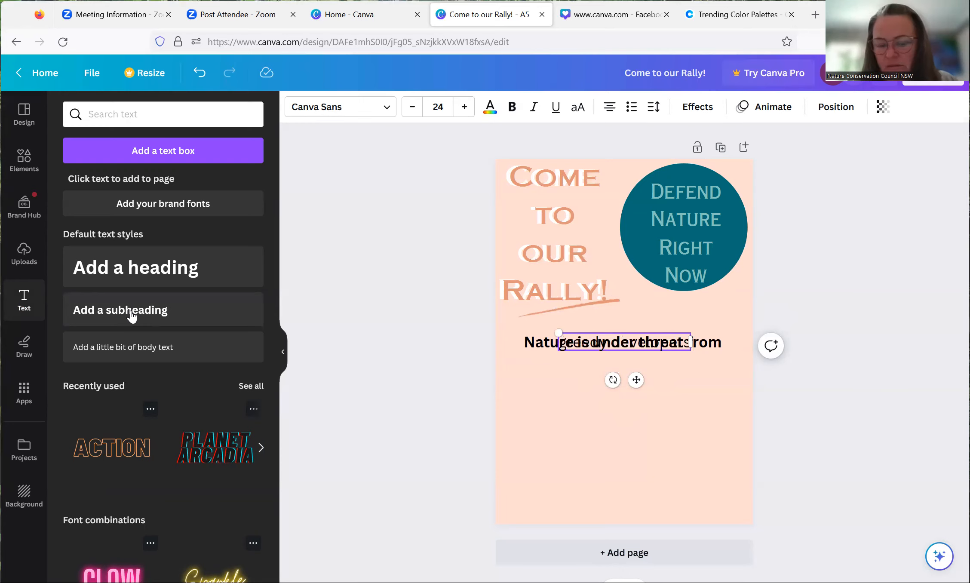
Step: Place "greedy developers" directly beneath "Nature is under threat from" and make it bold to match
click(702, 442)
drag(650, 348, 643, 375)
click(690, 342)
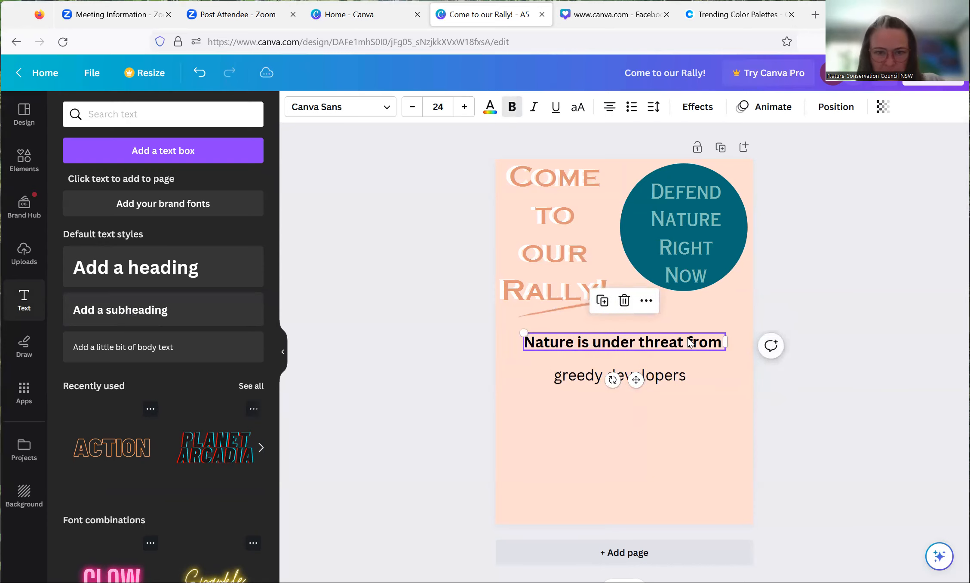
click(668, 375)
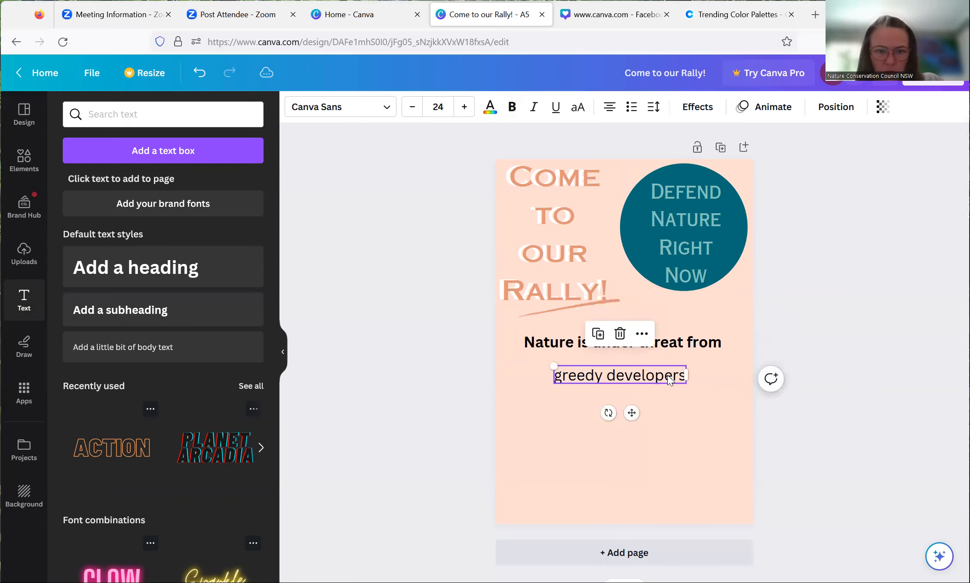
click(513, 109)
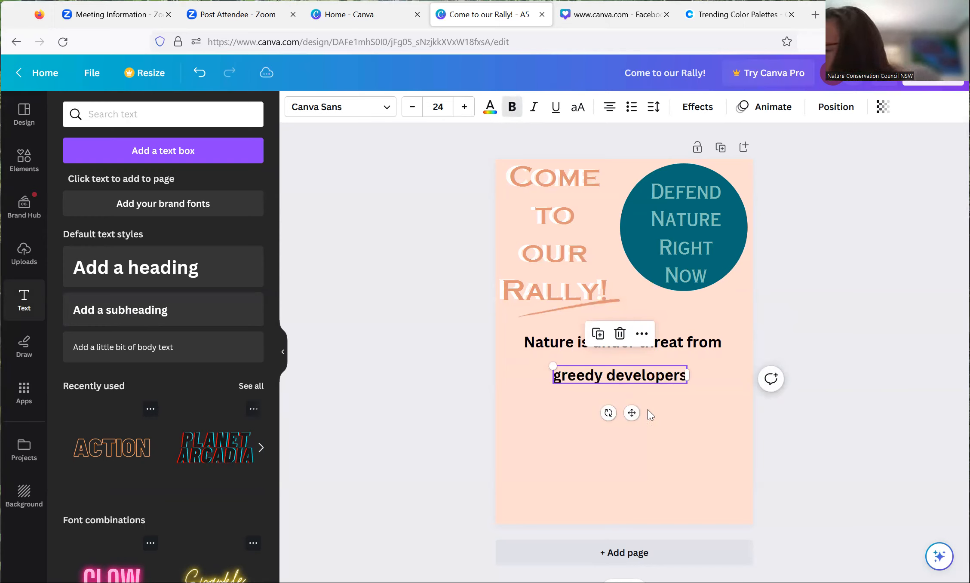
click(706, 396)
drag(610, 377, 613, 372)
click(698, 414)
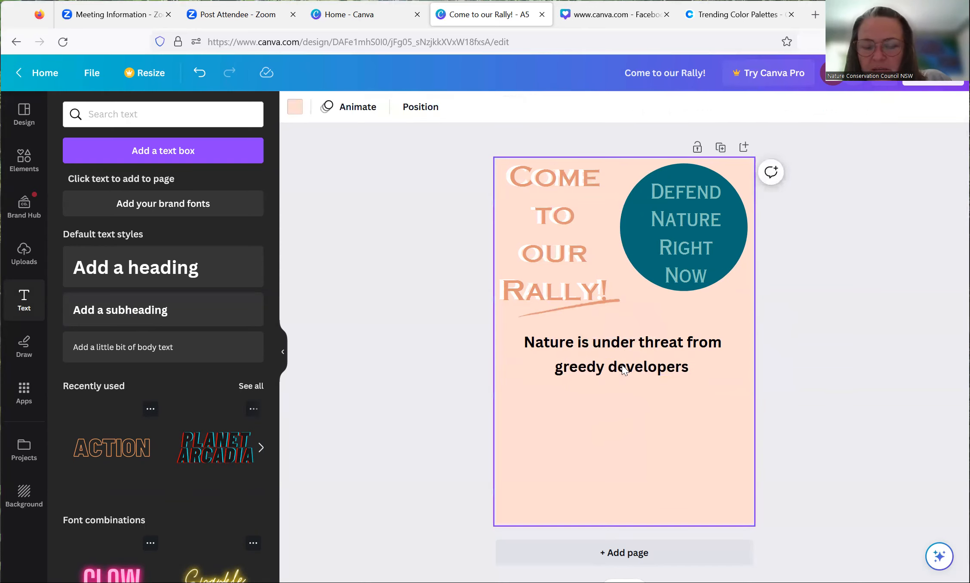
click(622, 366)
click(707, 390)
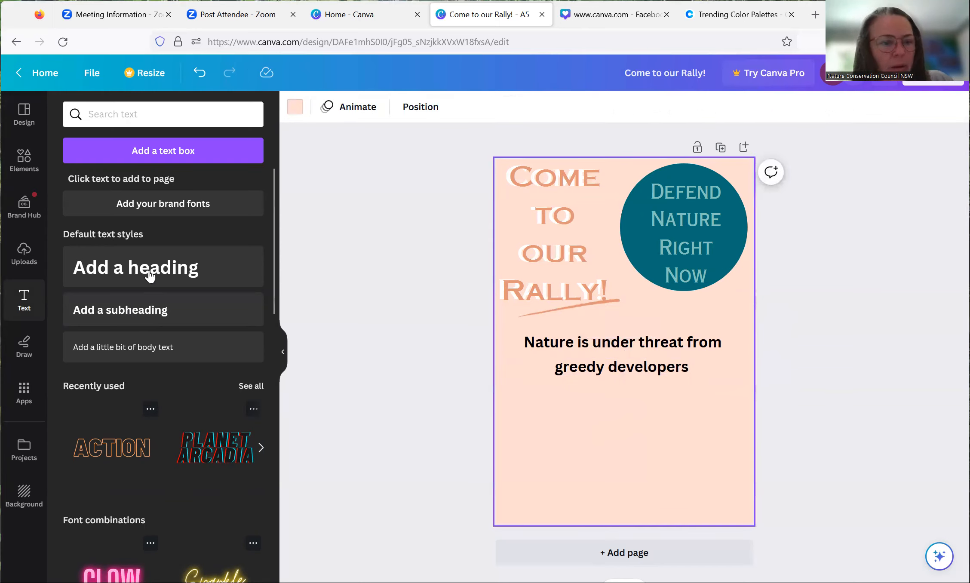
Step: Add a subheading reading "You Can Help!" and place it below "greedy developers" on the flyer
click(125, 310)
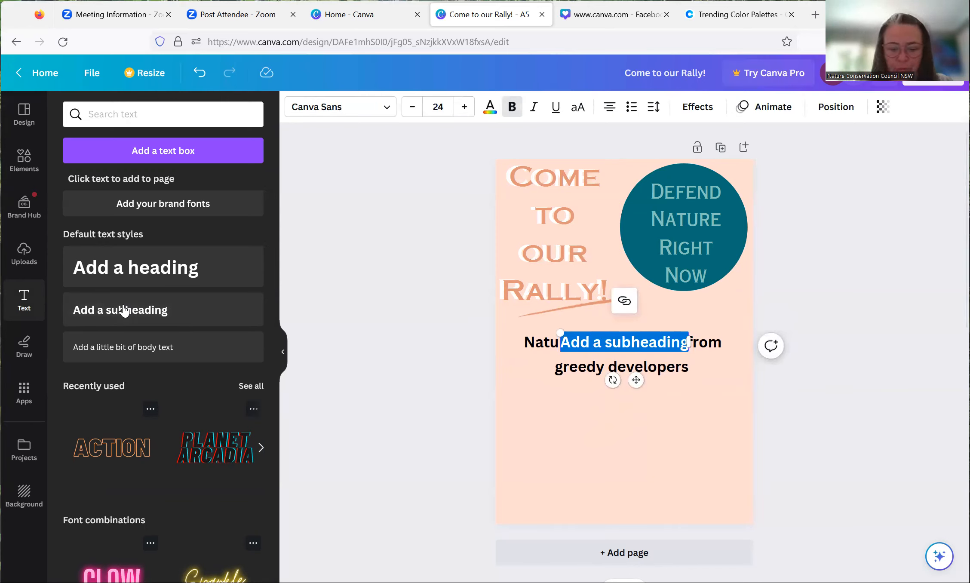
key(BackSpace)
text(You)
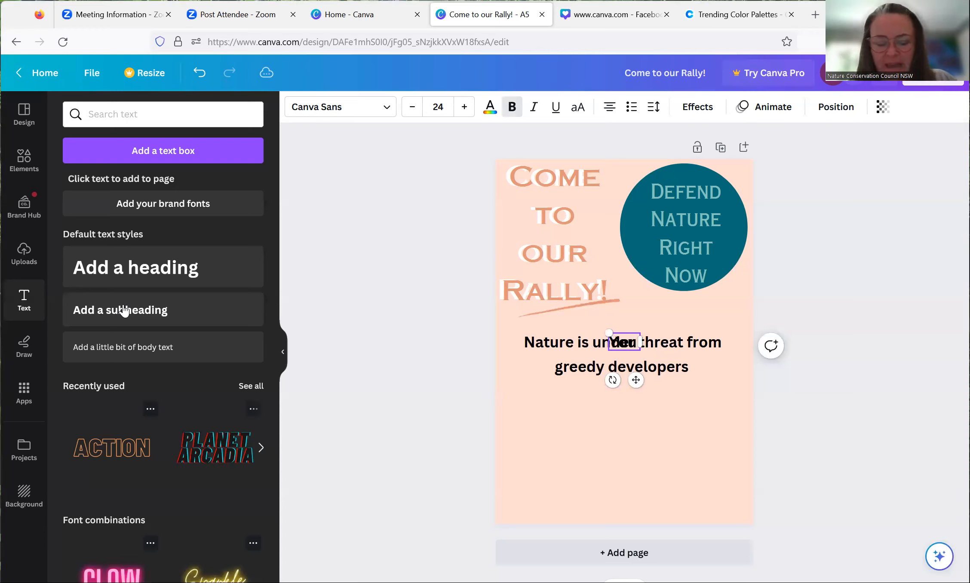
text( Can)
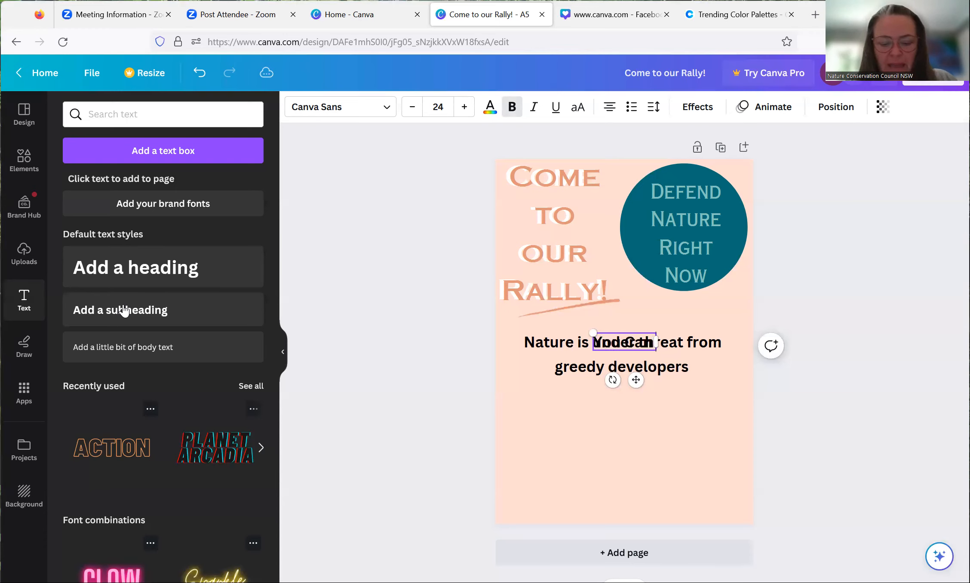
text( Help!)
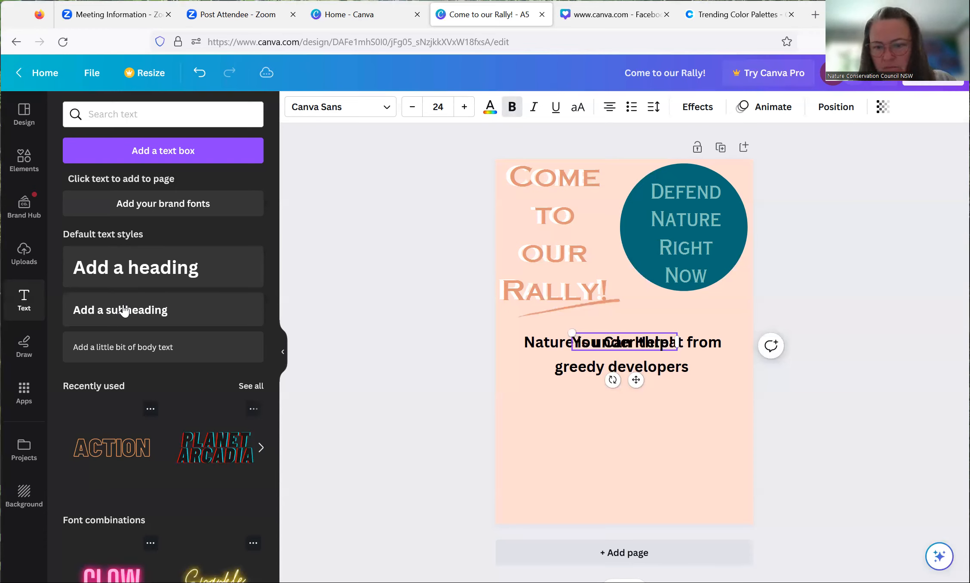
click(690, 430)
drag(629, 344, 624, 409)
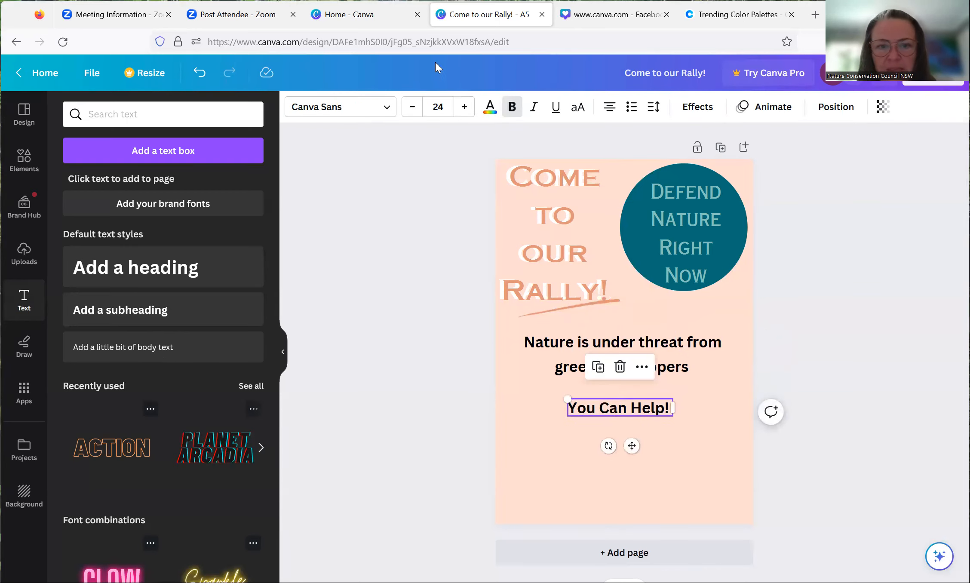
Step: Increase the "You Can Help!" font size to 29
click(464, 106)
click(464, 106)
click(463, 113)
click(463, 113)
click(463, 113)
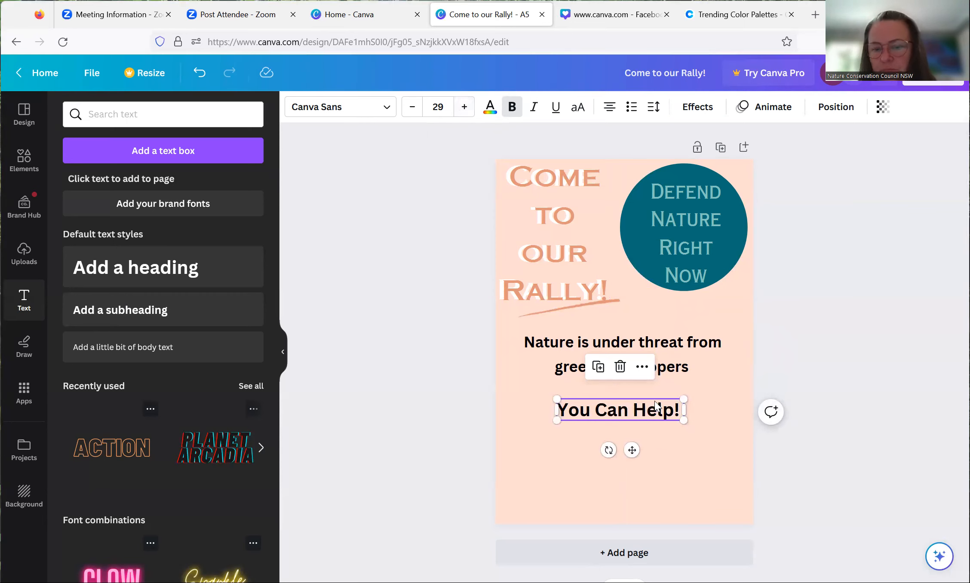
click(703, 405)
Step: Nudge "greedy developers" upward and bring "You Can Help!" up close beneath it
click(629, 341)
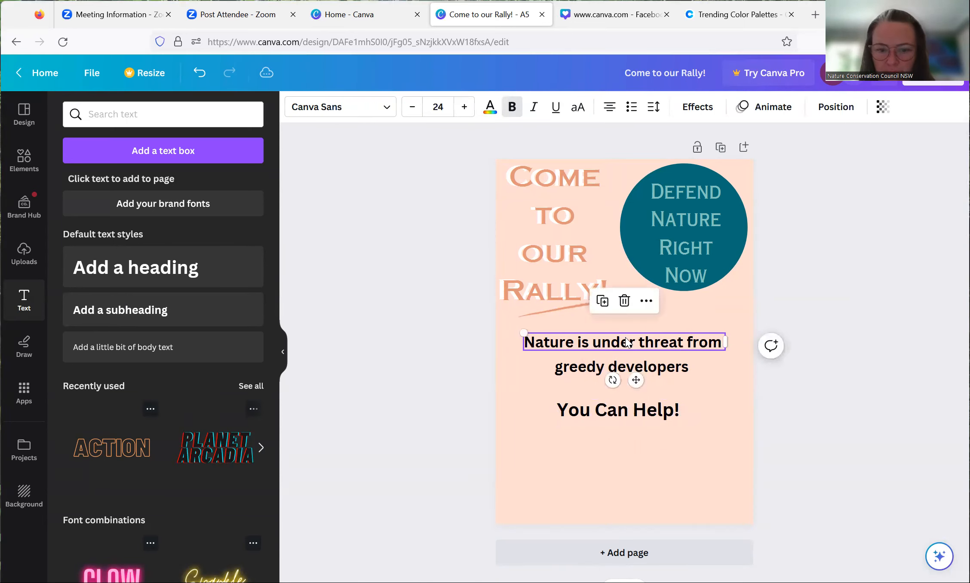
drag(636, 379, 663, 365)
click(663, 369)
click(658, 413)
mouse_move(658, 414)
mouse_down()
mouse_move(658, 385)
mouse_move(660, 394)
mouse_up()
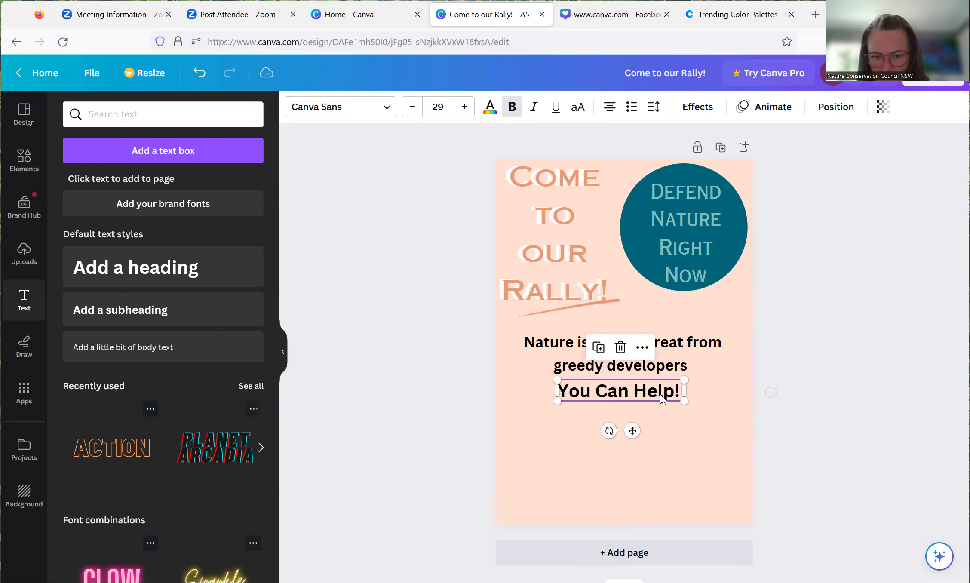
Step: Move "Nature is under threat from" slightly upward and reduce its font size to 19
drag(694, 334, 677, 335)
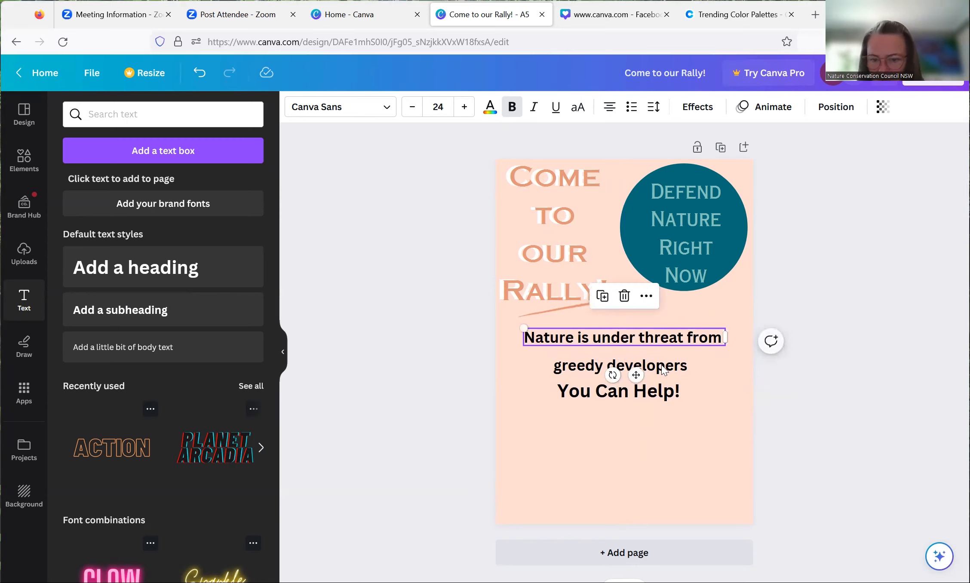
click(412, 107)
click(412, 107)
click(412, 107)
click(412, 107)
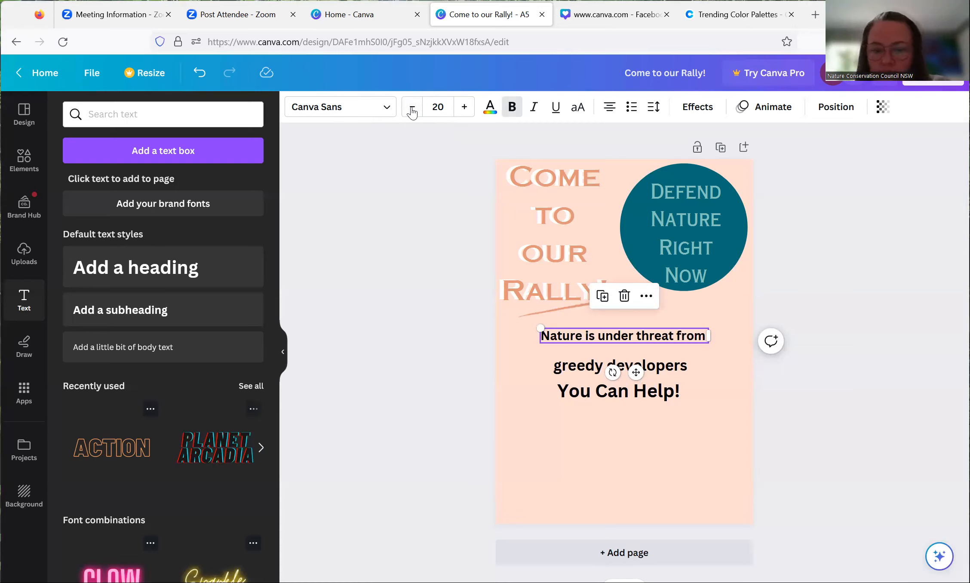
click(412, 107)
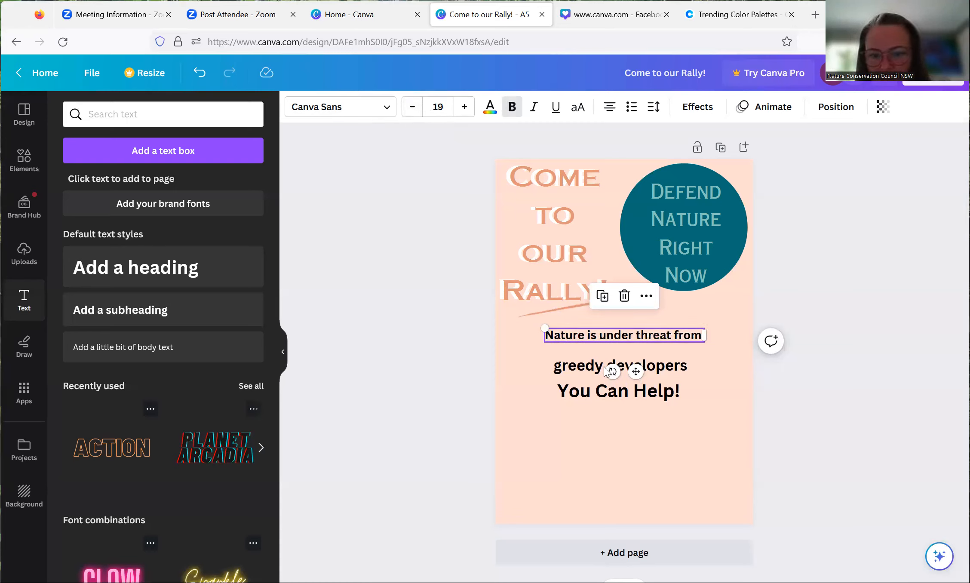
Step: Reduce the "greedy developers" font size to 19 to match the line above it
click(677, 363)
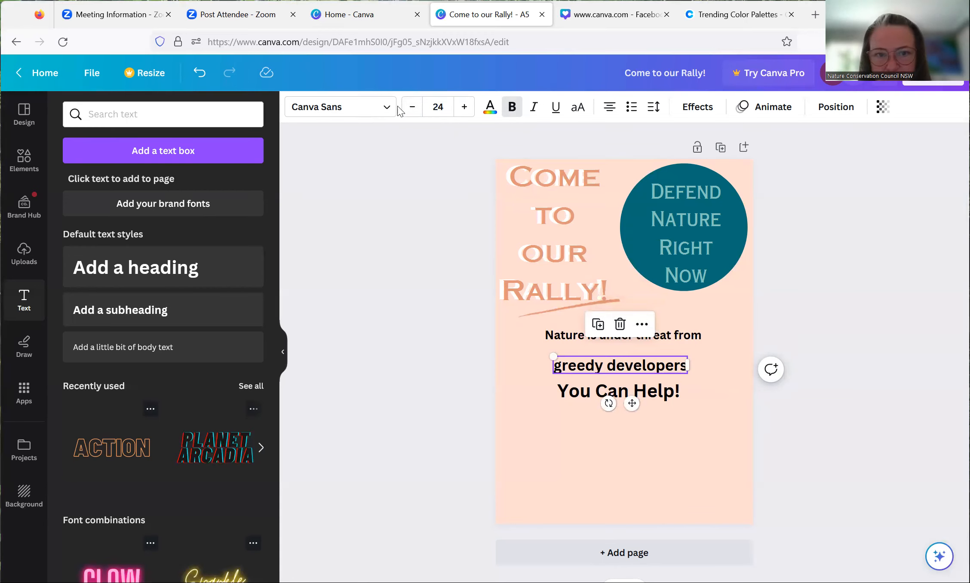
click(689, 338)
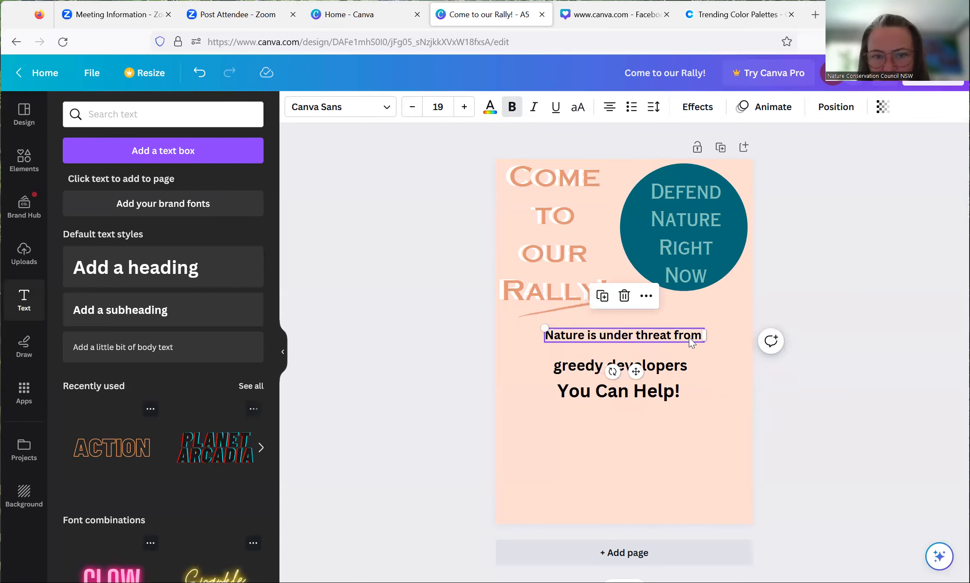
click(677, 364)
click(411, 109)
click(411, 109)
click(411, 109)
click(410, 109)
click(411, 109)
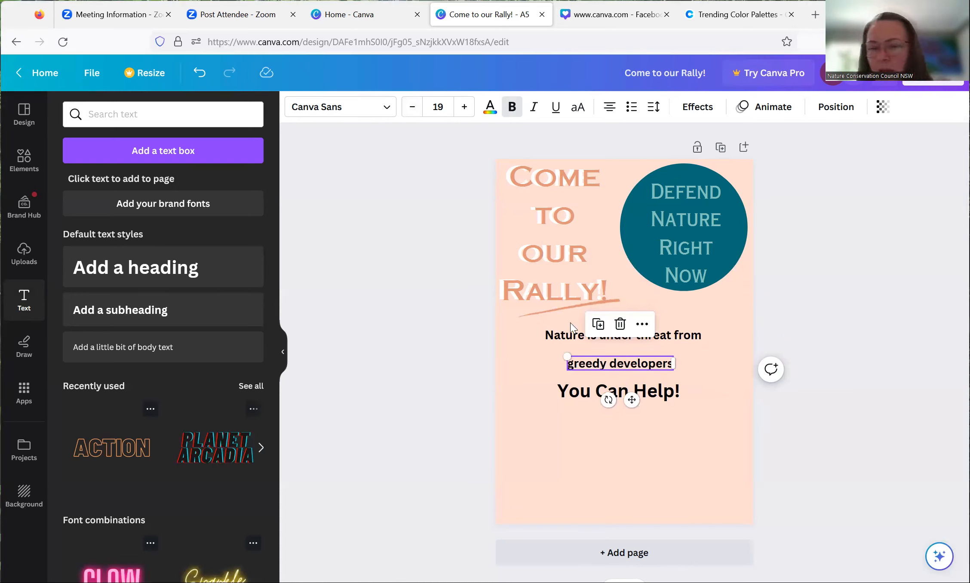
Step: Center the three message lines on the page and stack them closely beneath the "Come to our Rally!" heading
click(661, 386)
click(664, 367)
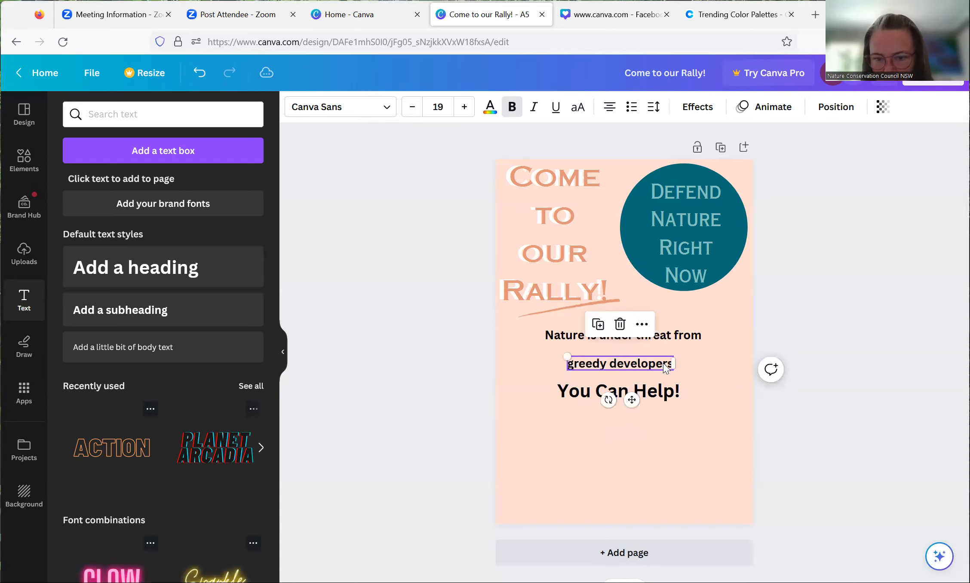
drag(665, 365, 659, 338)
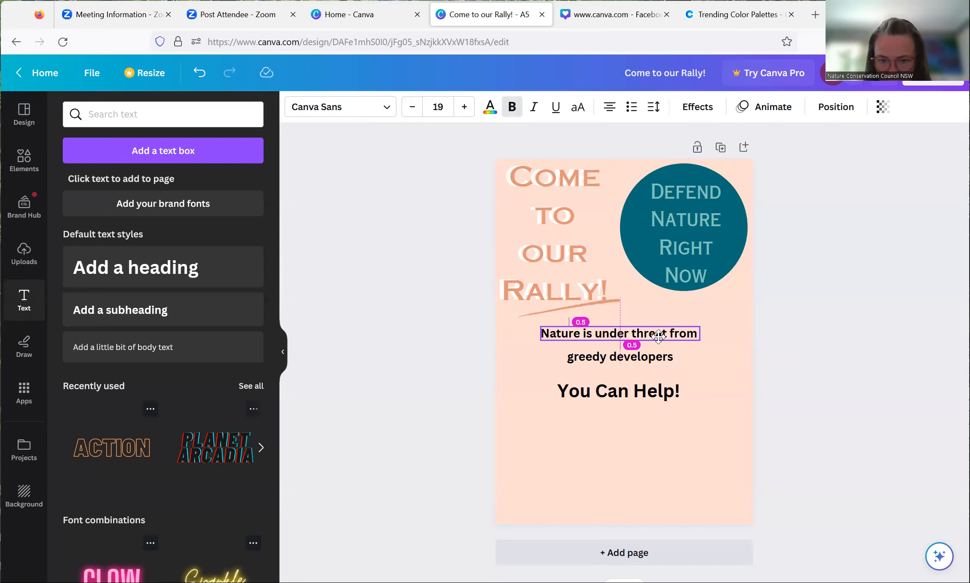
drag(658, 338, 663, 338)
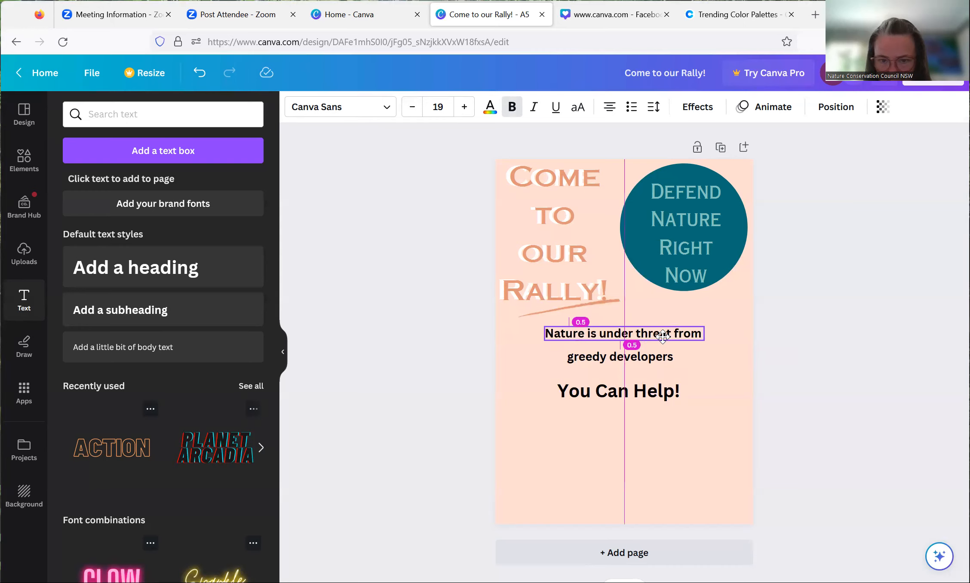
drag(663, 336, 667, 354)
click(662, 356)
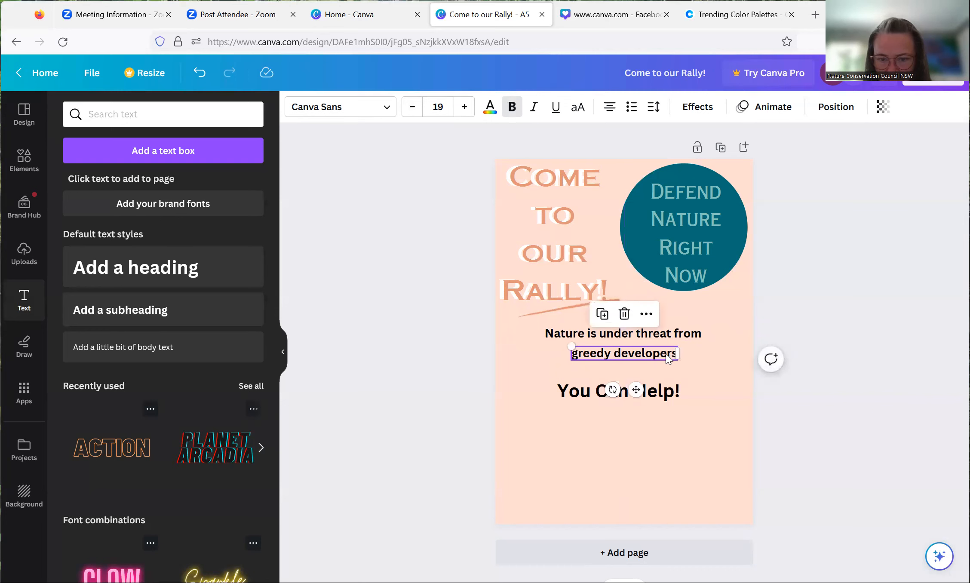
click(665, 391)
drag(665, 391, 669, 377)
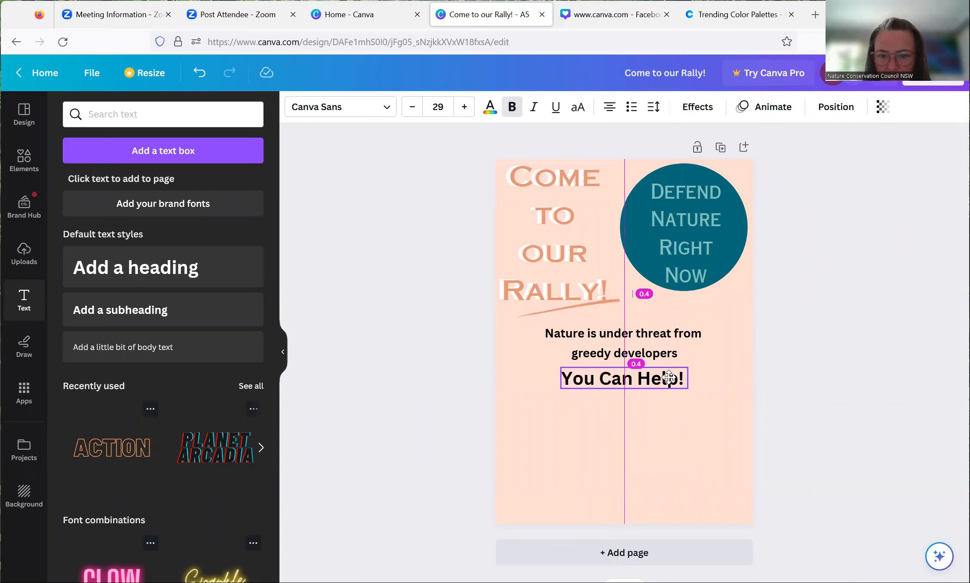
drag(669, 377, 669, 375)
click(688, 412)
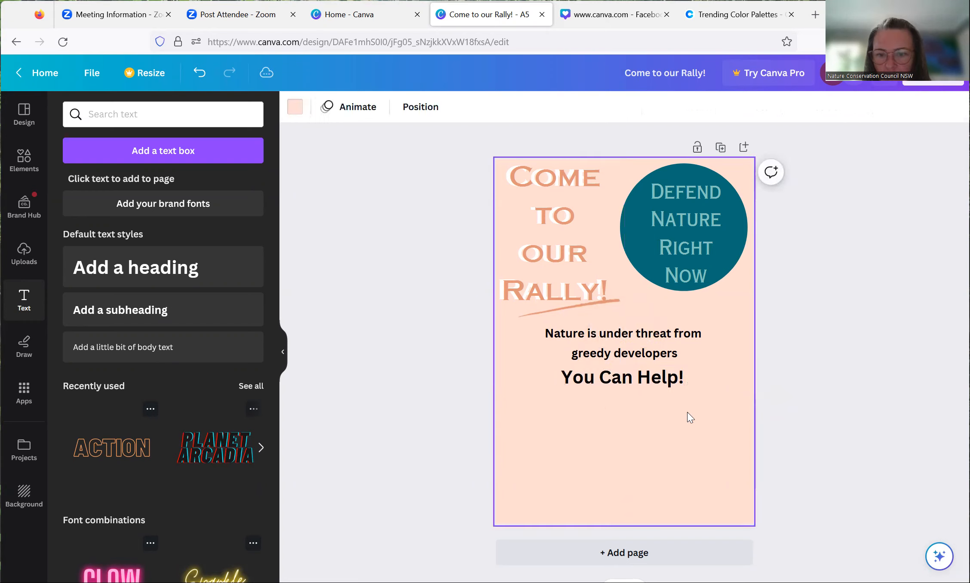
Step: Check the notes on the five elements of a flyer, and upload the image Eastern_Yellow_Robin-di280-280x212 from Downloads
click(670, 336)
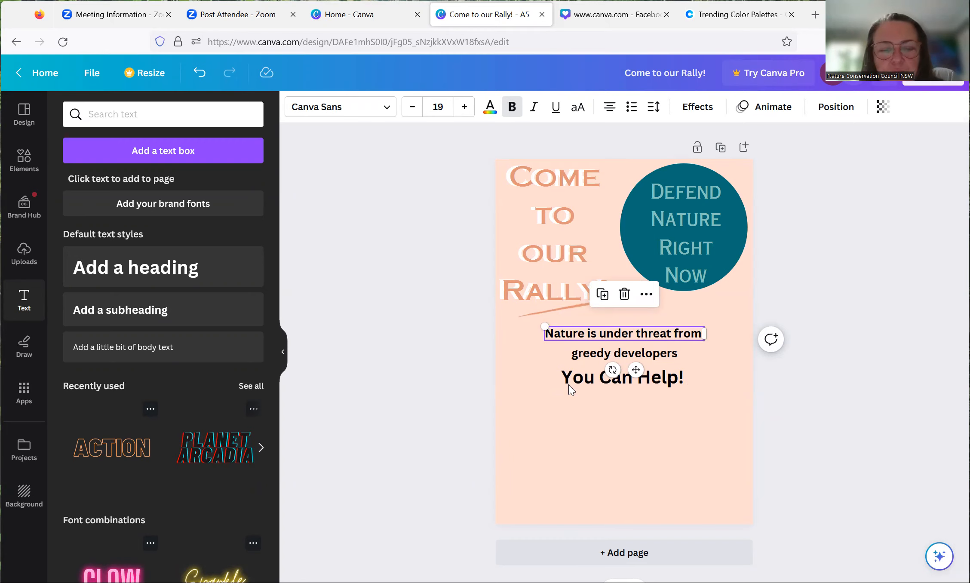
click(581, 423)
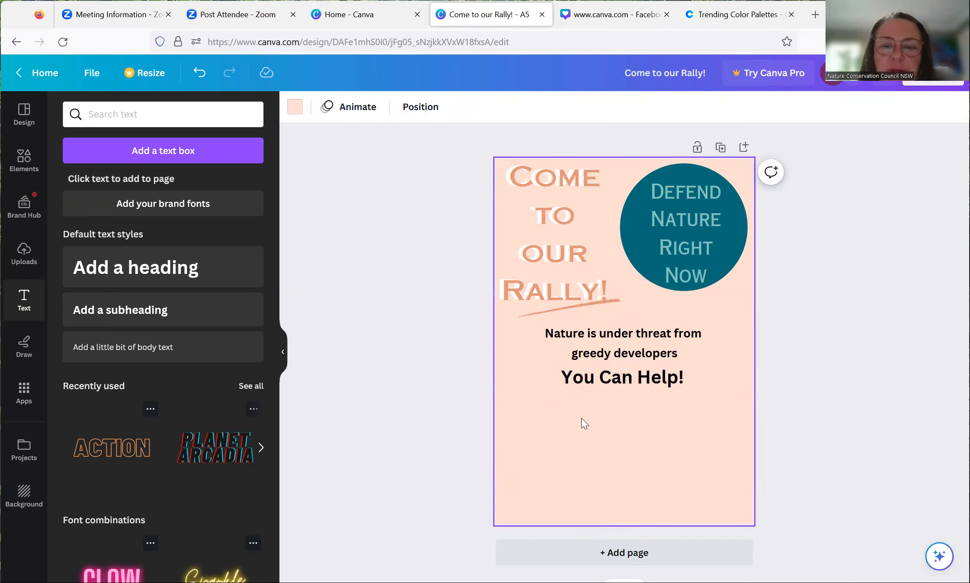
click(624, 14)
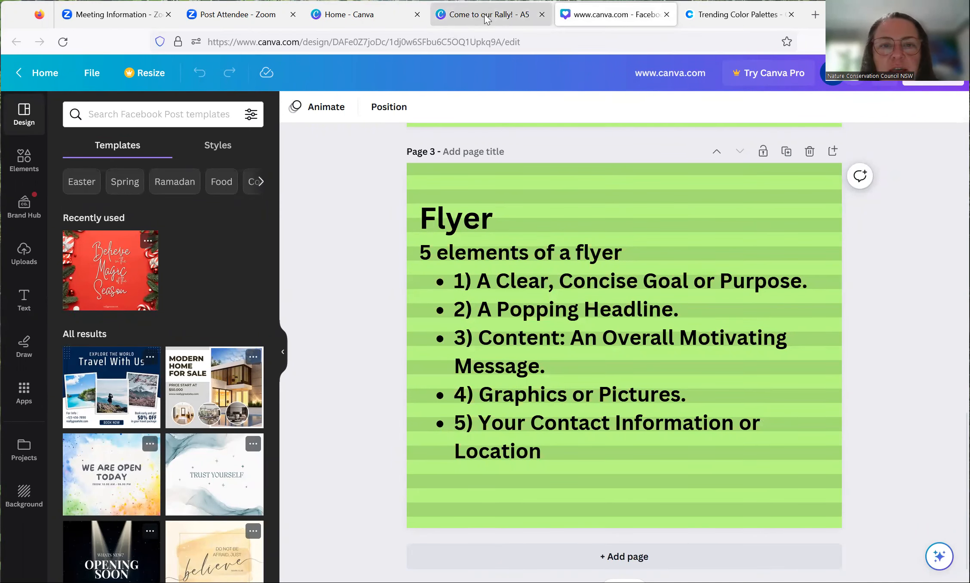
click(506, 18)
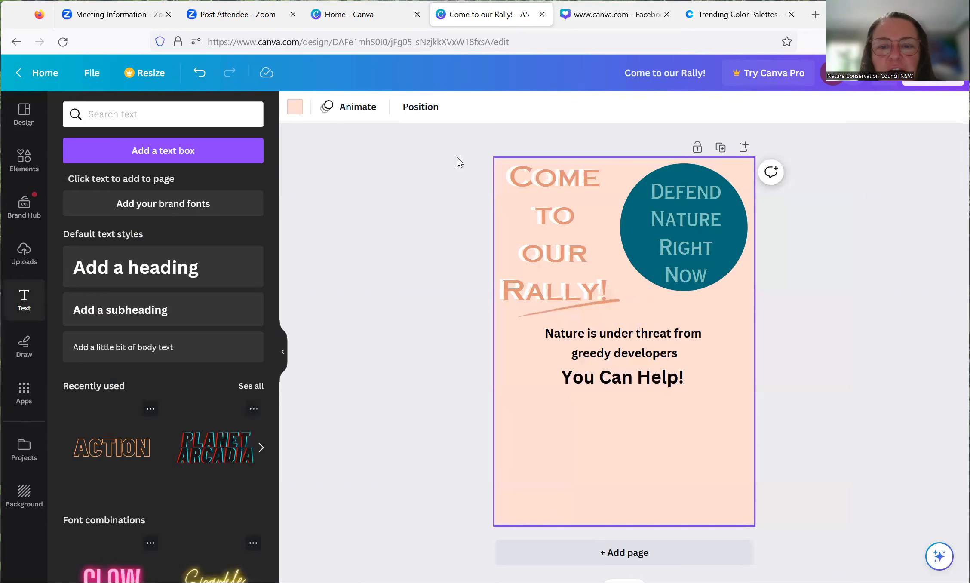
click(22, 258)
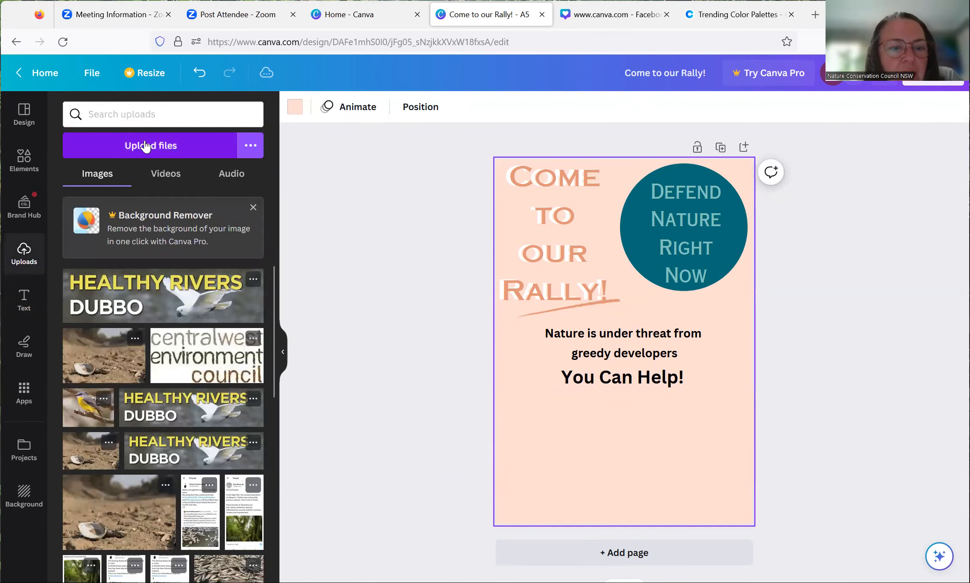
click(145, 140)
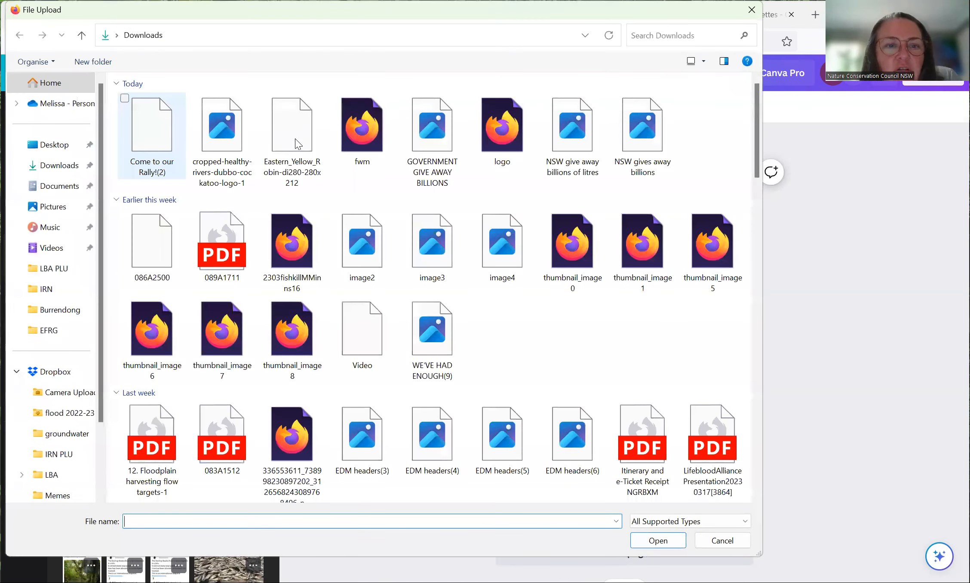
click(294, 126)
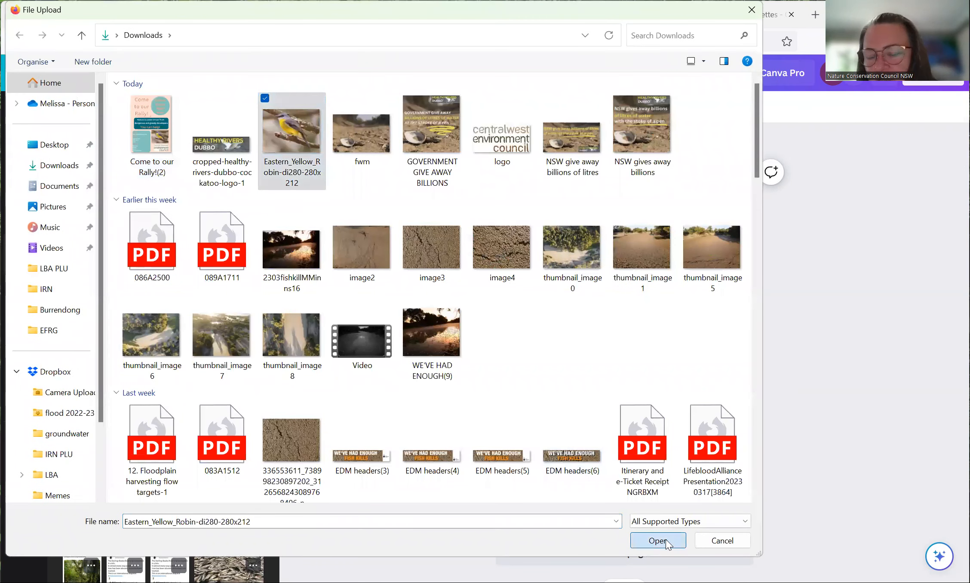
click(658, 541)
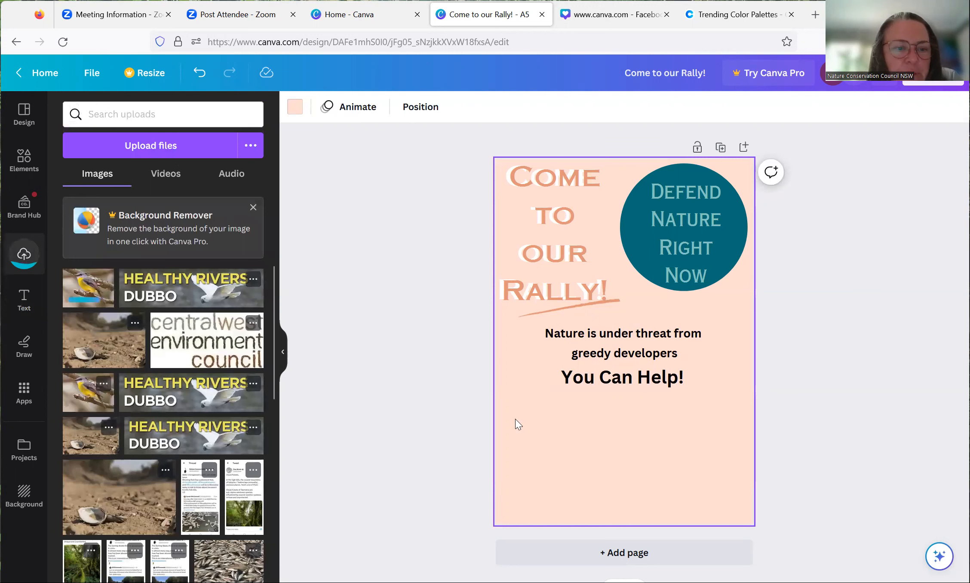
Step: Add the uploaded robin photo to the flyer's lower-right area below "You Can Help!" and enlarge it slightly
click(86, 286)
drag(675, 303, 734, 404)
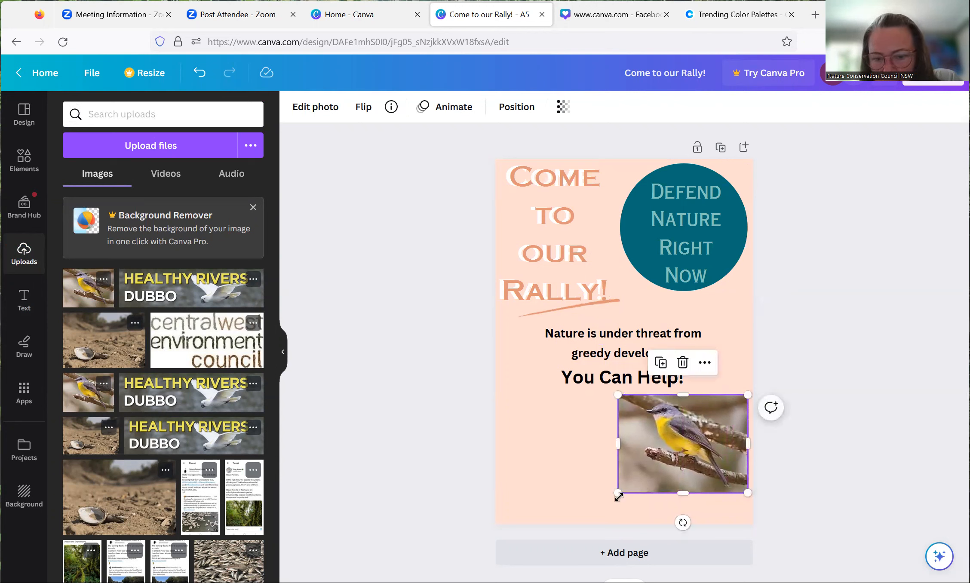
drag(618, 494, 611, 499)
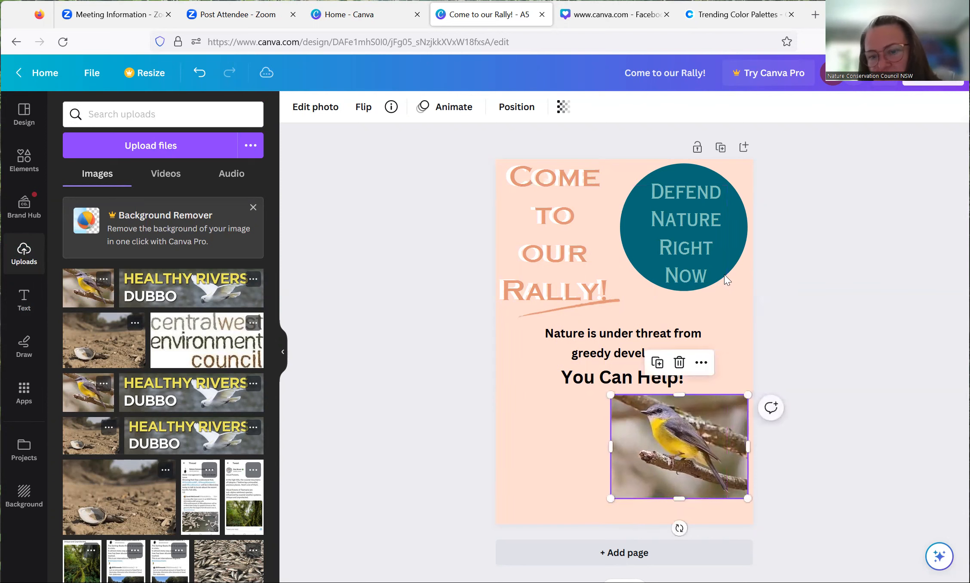
click(709, 371)
click(672, 417)
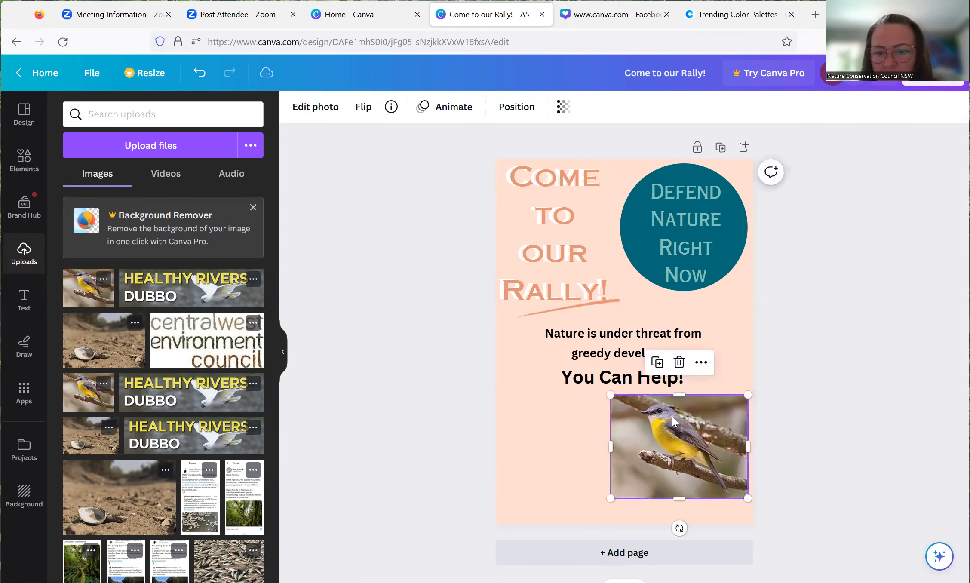
Step: Recolor the "Nature is under threat from" text with the mustard yellow taken from the robin photo's colors
click(658, 338)
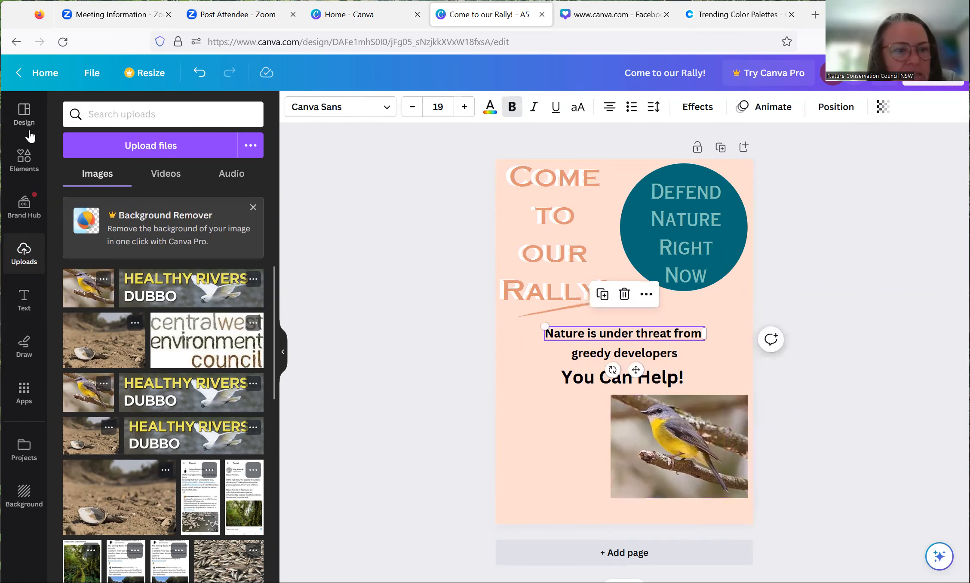
click(24, 300)
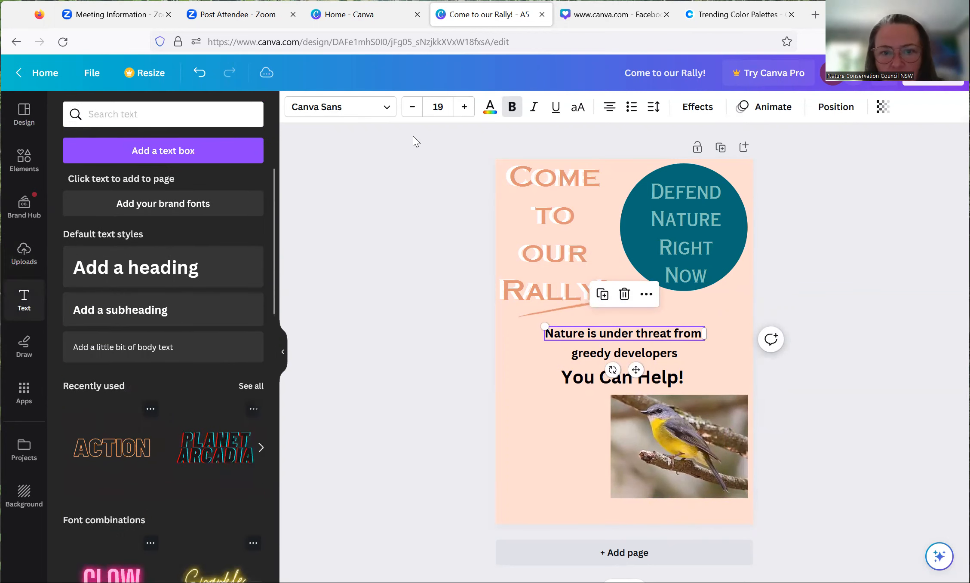
click(490, 105)
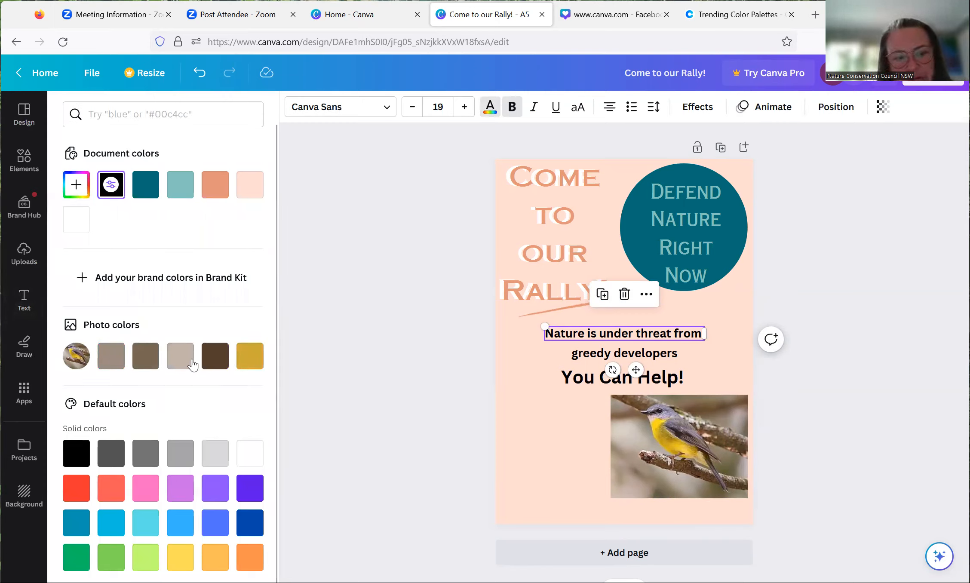
click(249, 360)
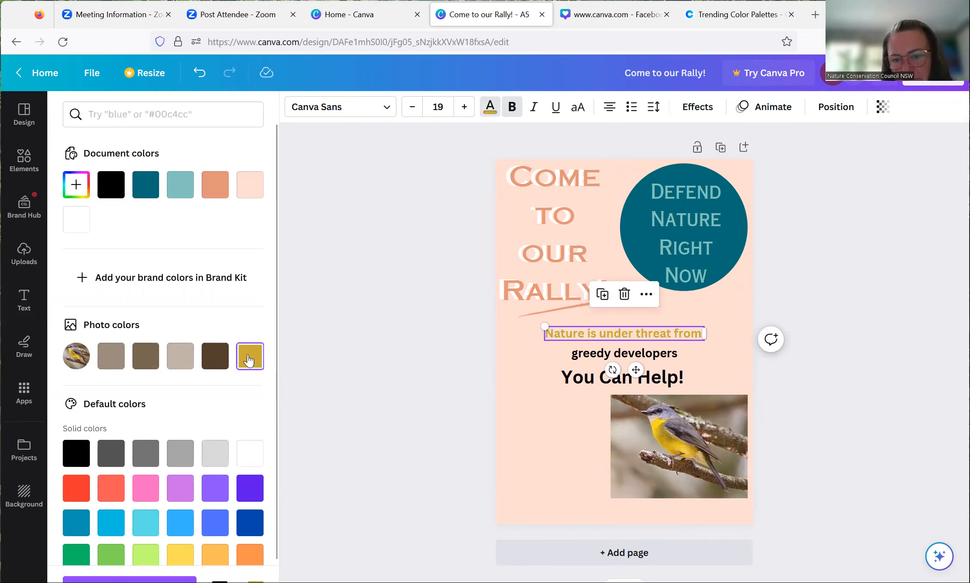
Step: Try the robin photo's other colors on "Nature is under threat from", and color it and "greedy developers" in the first grey-brown
click(221, 362)
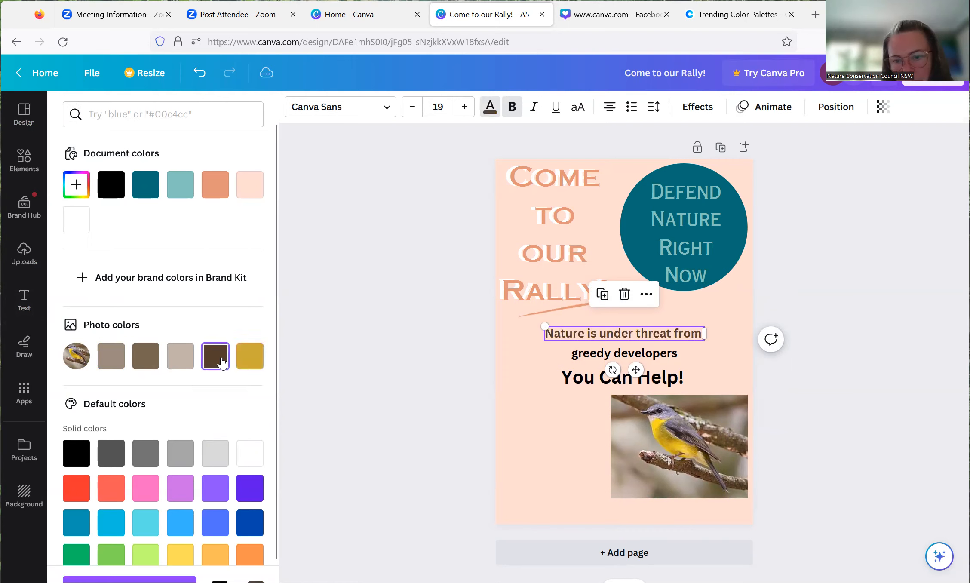
click(184, 367)
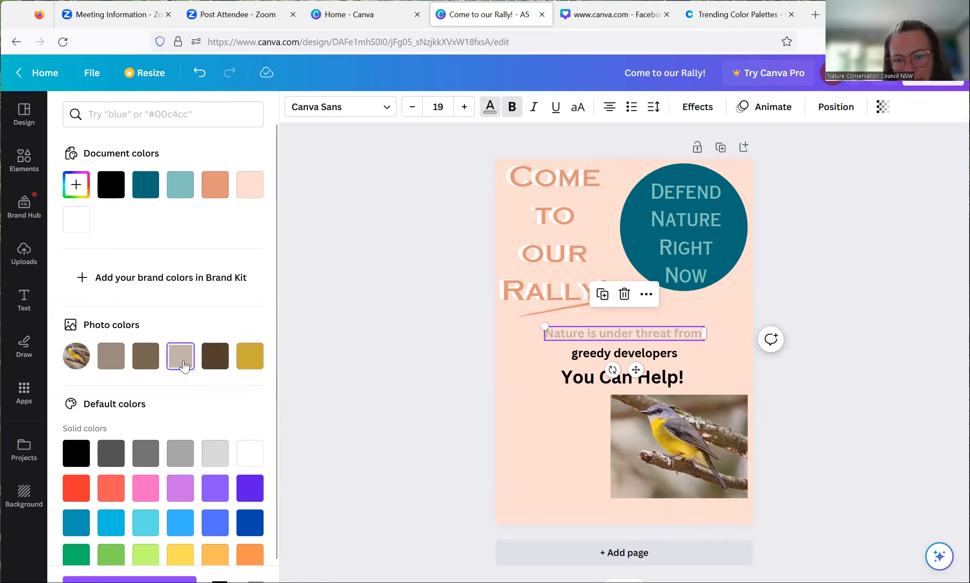
click(147, 362)
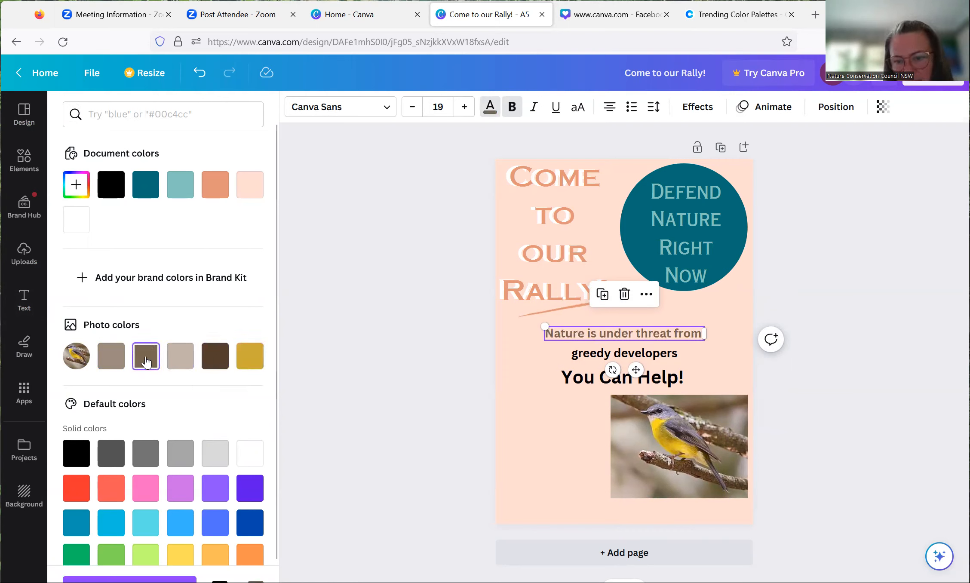
click(115, 359)
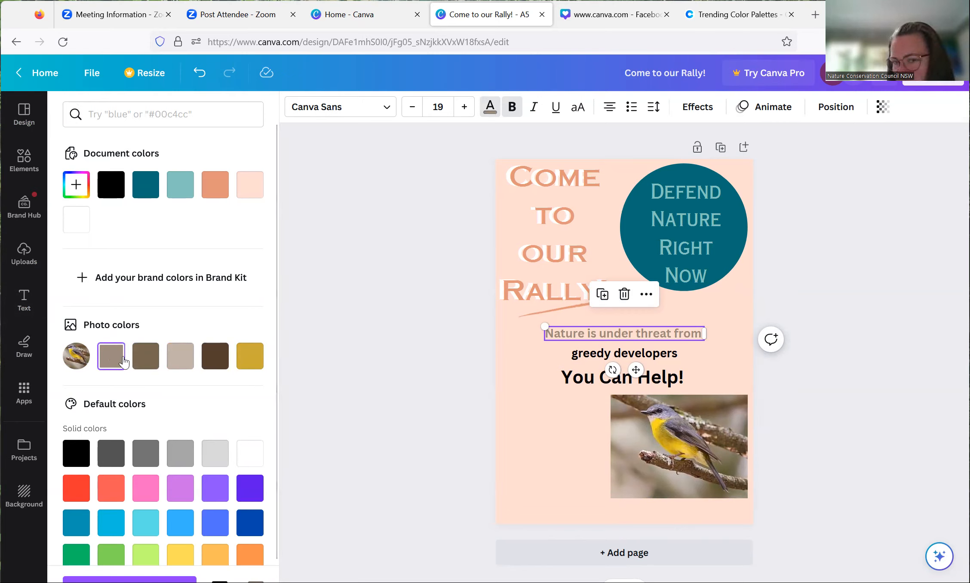
click(583, 357)
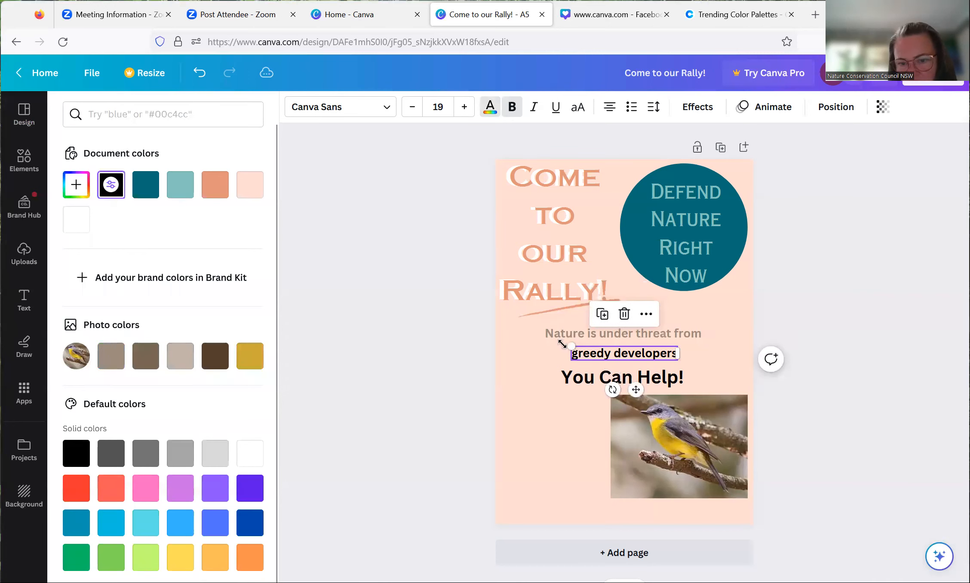
click(113, 358)
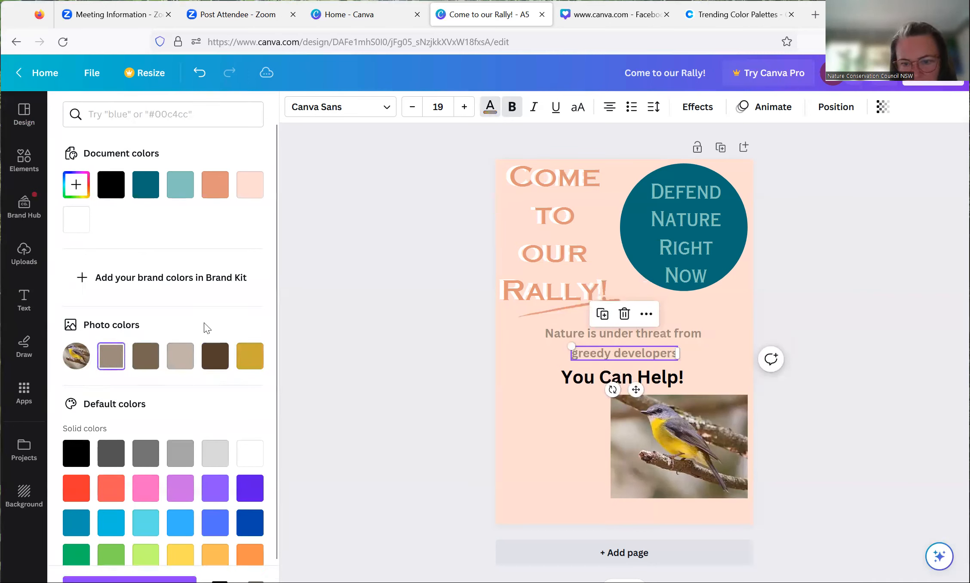
Step: Recolor the "You Can Help!" text white
click(591, 381)
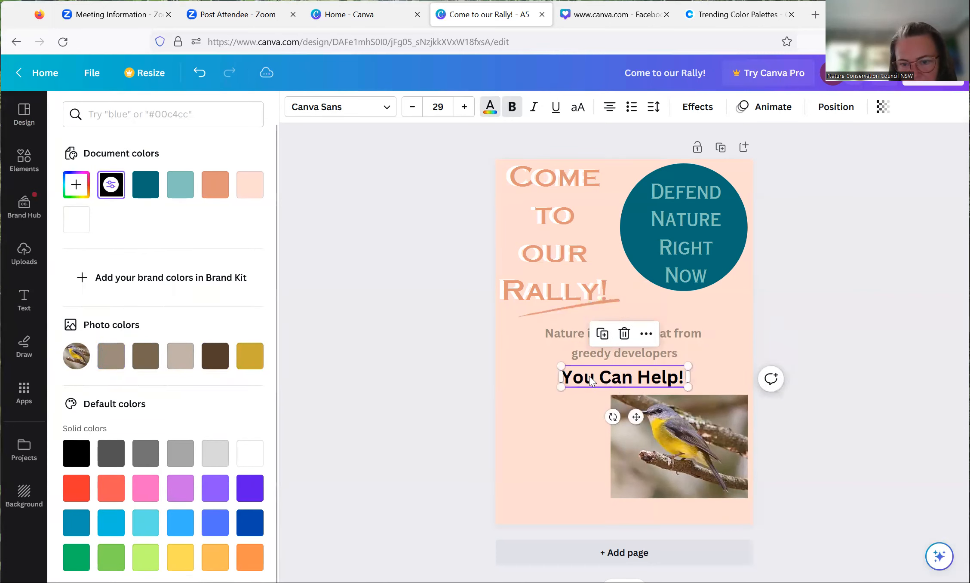
click(254, 455)
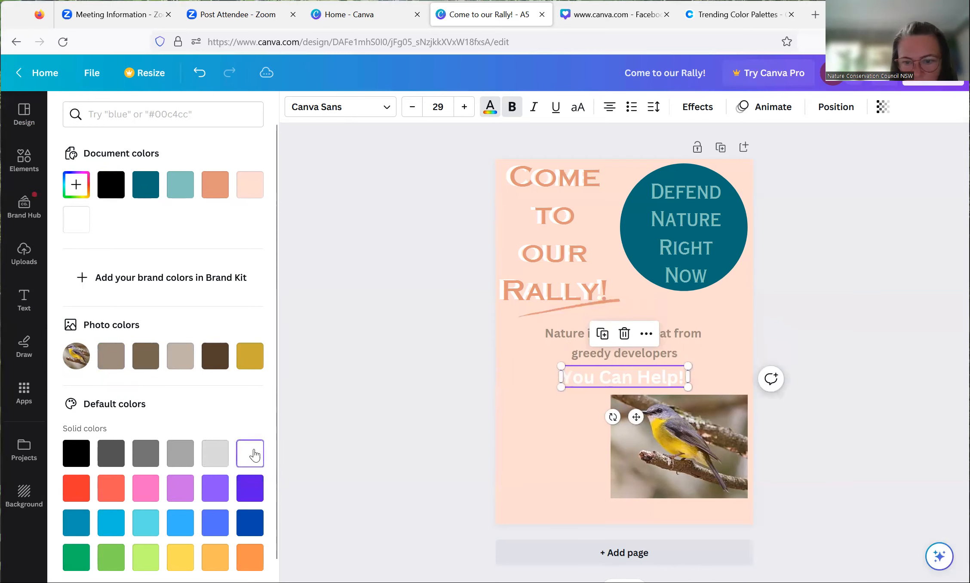
click(550, 418)
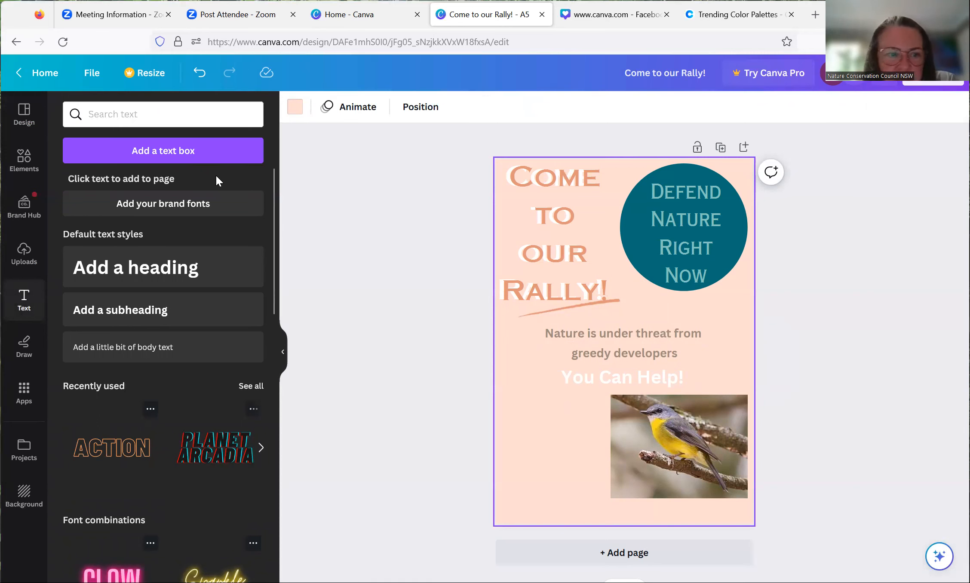
Step: Add a teal rounded rectangle behind the three message lines and widen it to cover all of their text
click(24, 160)
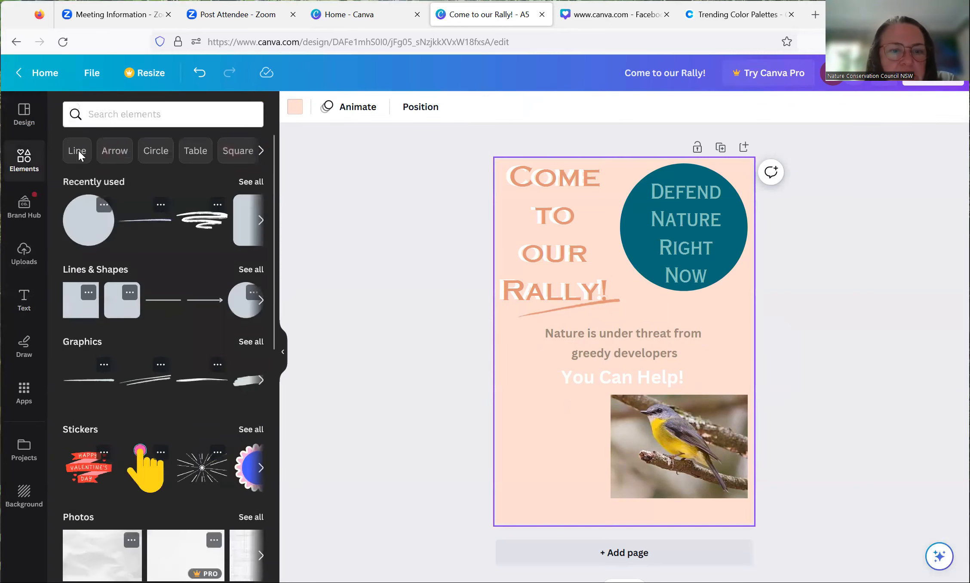
click(247, 234)
drag(580, 344, 532, 349)
drag(662, 342, 702, 346)
drag(634, 348, 641, 358)
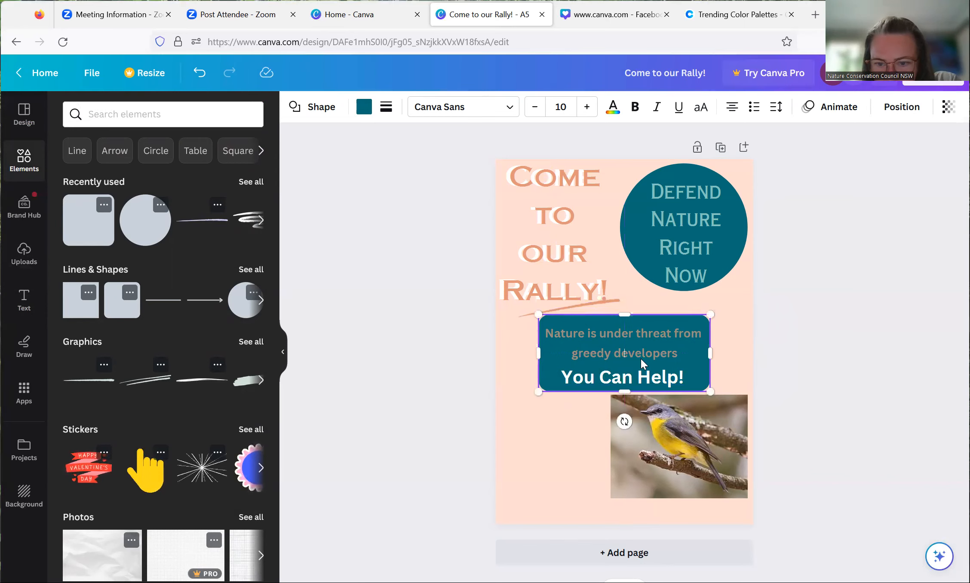
click(732, 308)
click(666, 336)
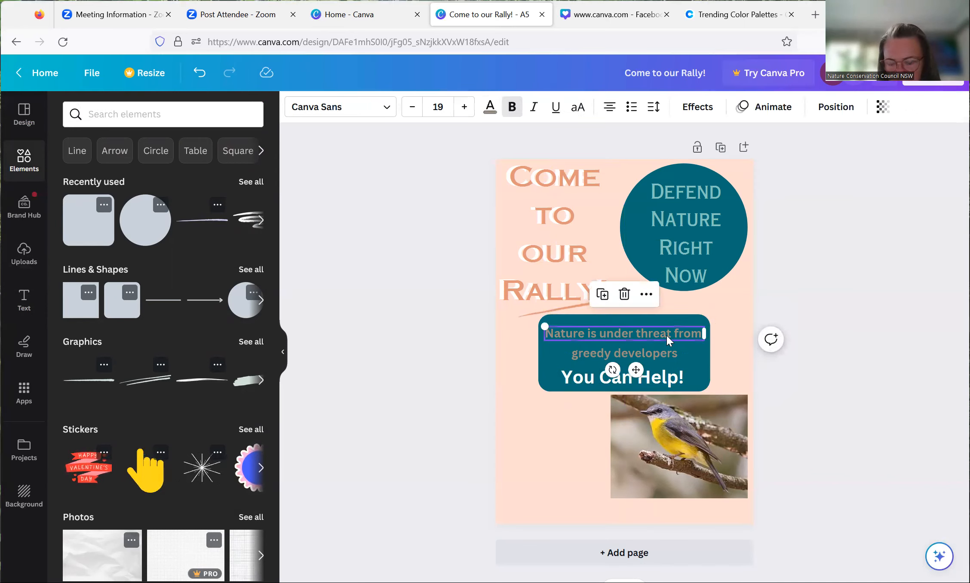
Step: Fill the rounded rectangle behind the message lines with the mustard yellow from the robin photo's colors
click(695, 351)
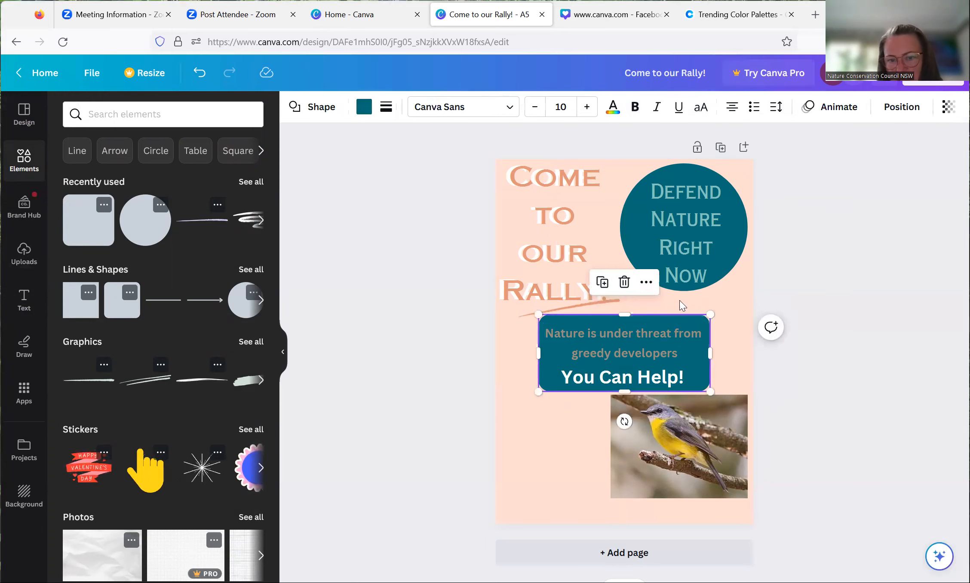
click(364, 106)
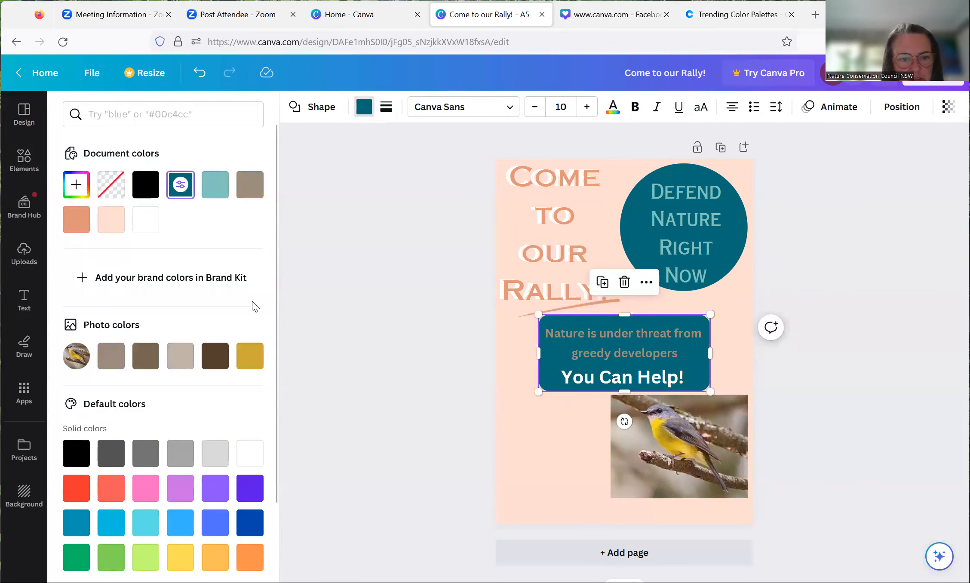
click(249, 356)
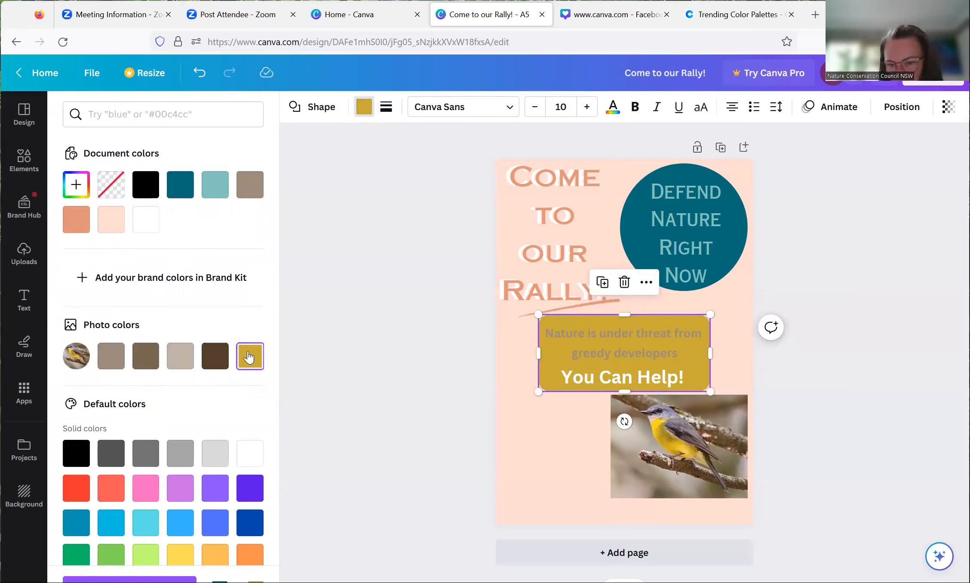
click(637, 333)
click(727, 328)
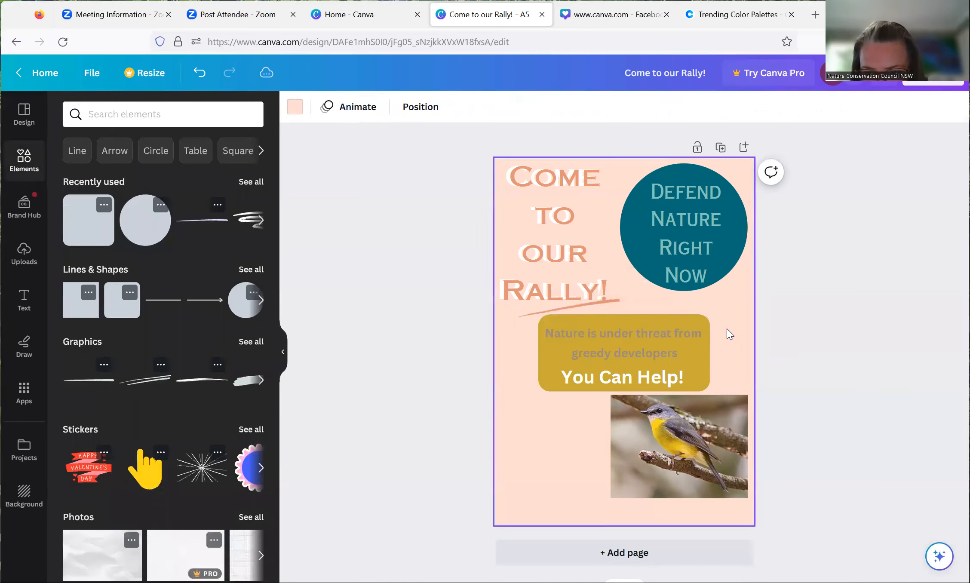
Step: Check the teal, peach and orange palette on the Coolors trending palettes page, and return to the flyer
click(665, 346)
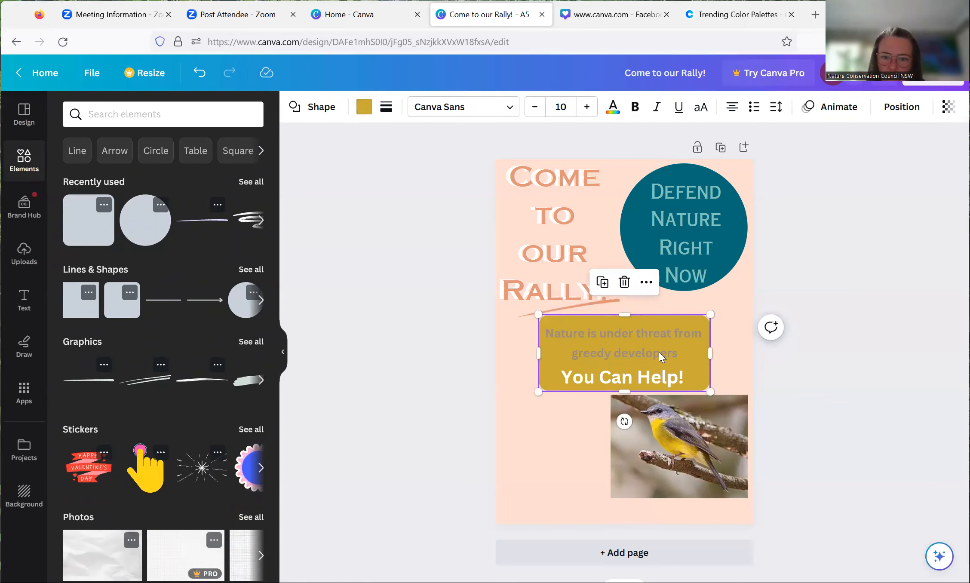
click(749, 13)
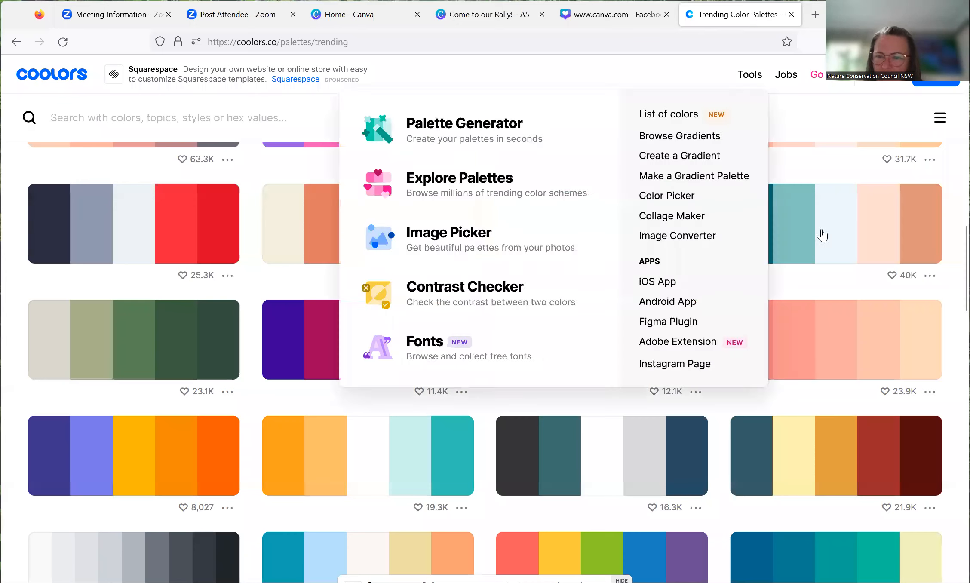
mouse_move(823, 234)
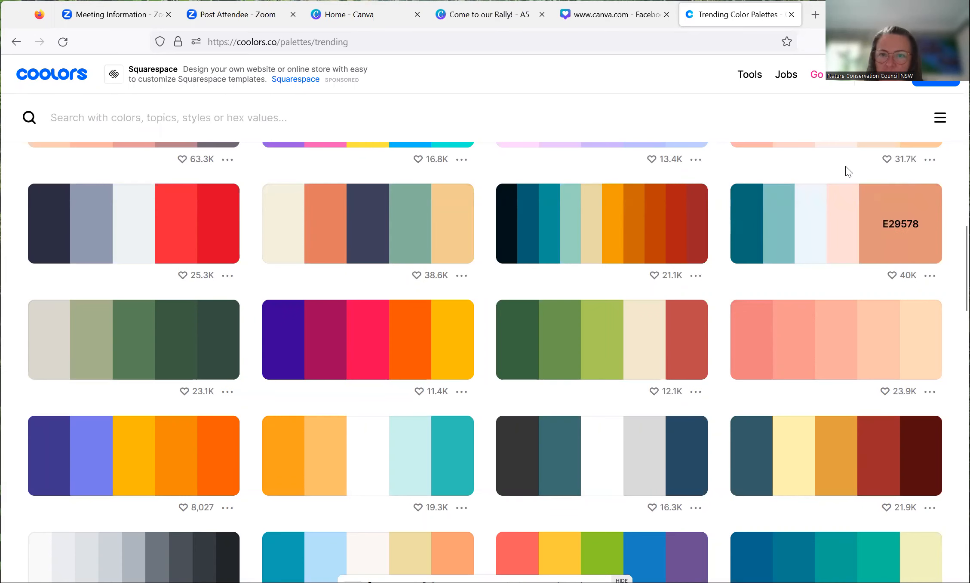
click(485, 17)
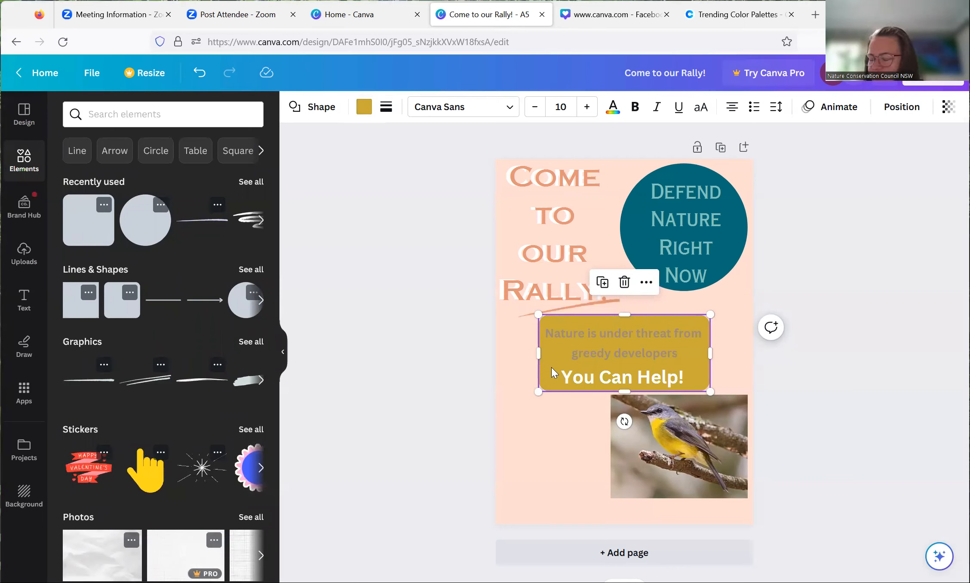
Step: Increase the font size of "greedy developers" to 25
click(653, 353)
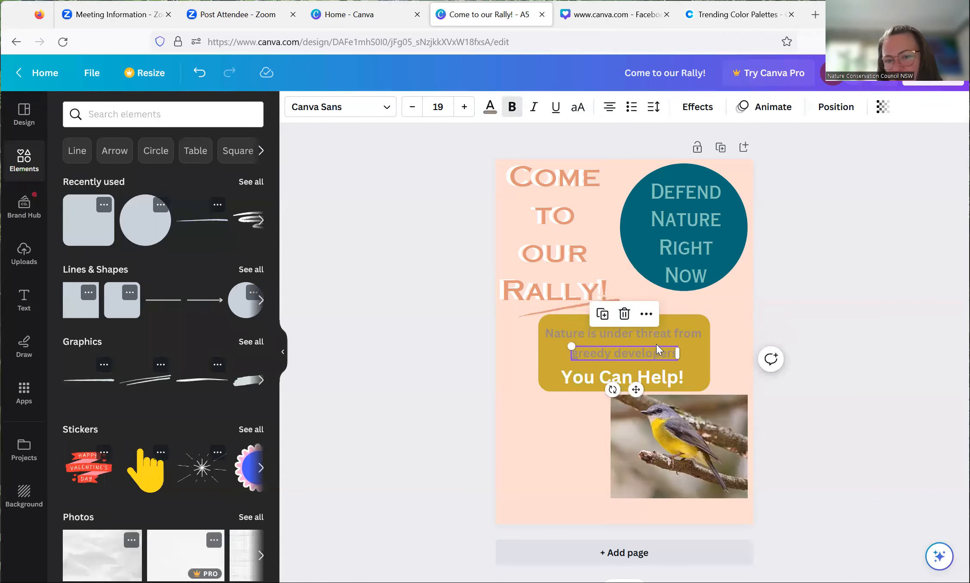
click(464, 107)
click(464, 107)
click(465, 106)
click(465, 107)
click(465, 107)
click(465, 106)
Step: Increase the font size of "Nature is under threat from" to 25
click(570, 334)
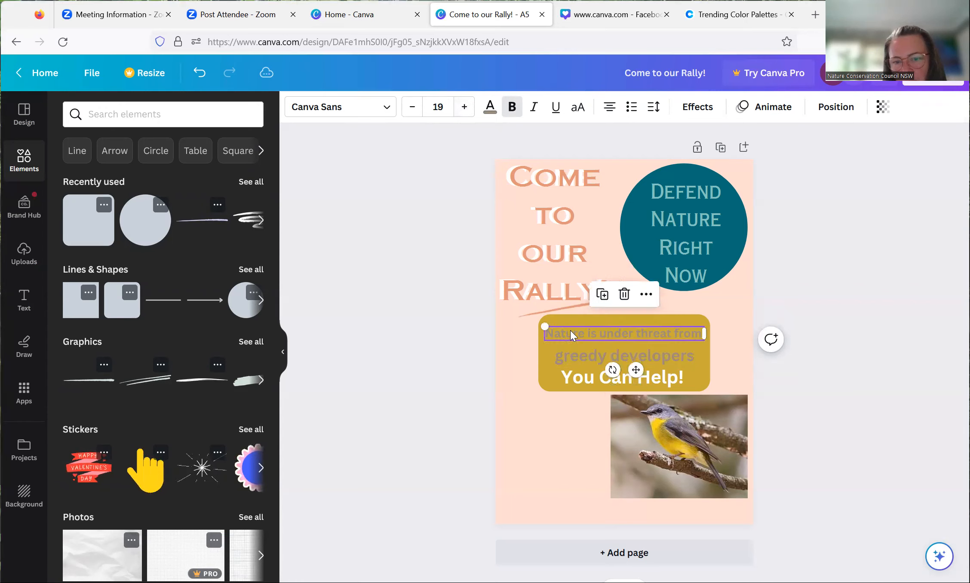
click(464, 106)
click(465, 108)
click(465, 108)
click(465, 107)
click(465, 107)
click(465, 108)
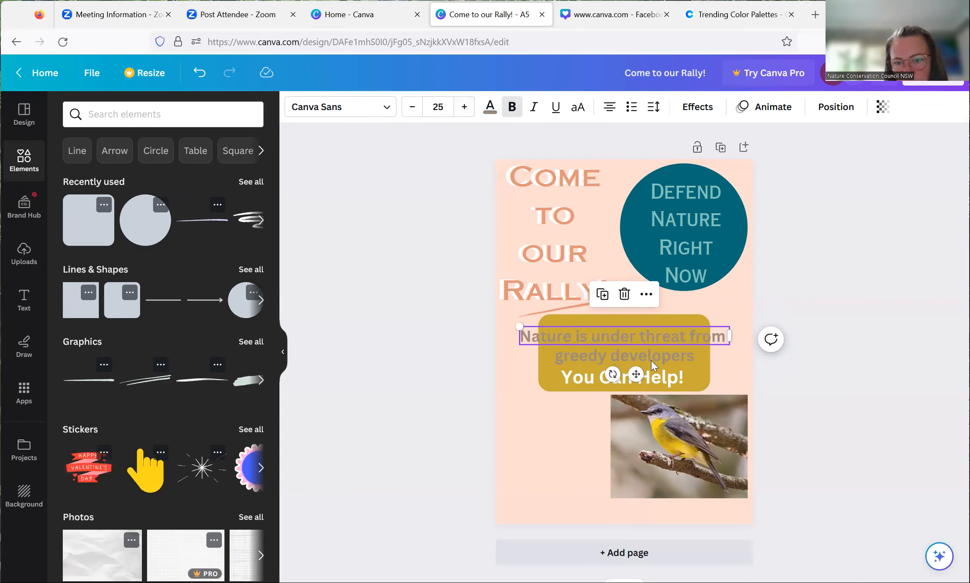
Step: Widen the mustard box on both sides to fit the enlarged text, and lower its upper edge slightly
click(701, 368)
drag(713, 354, 727, 353)
drag(539, 352, 517, 352)
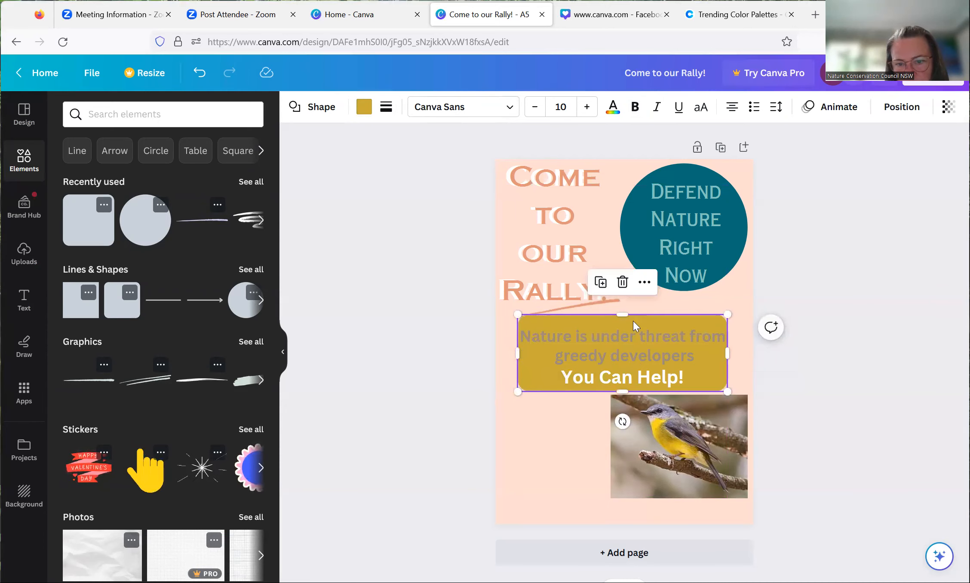
drag(623, 314, 624, 322)
click(739, 350)
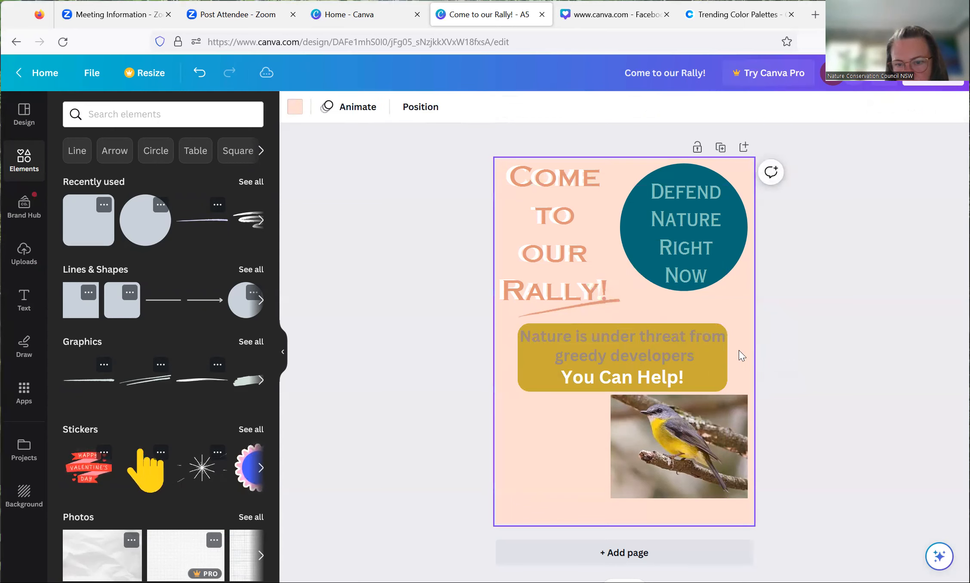
Step: Recolor the "Nature is under threat from" text white
click(666, 334)
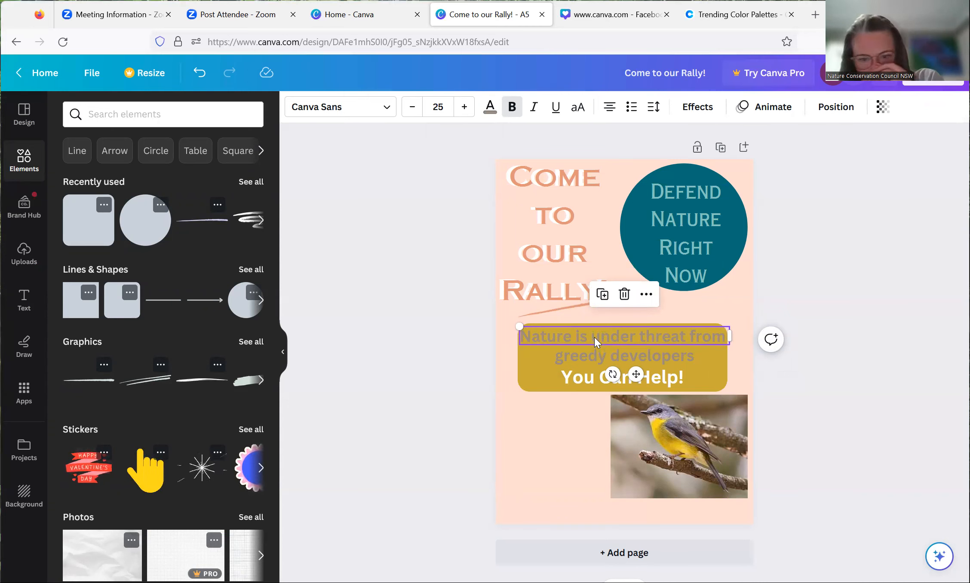
click(491, 107)
click(141, 221)
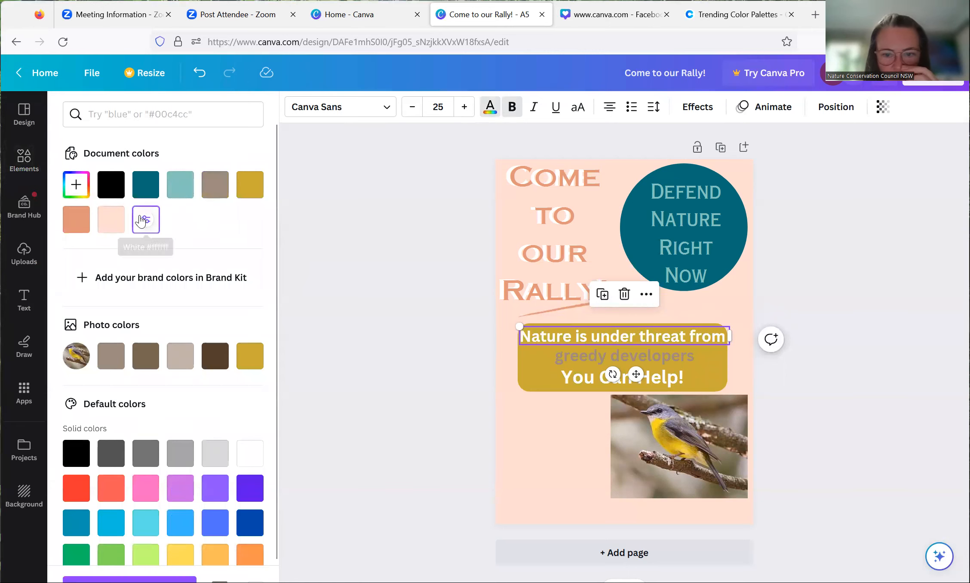
Step: Italicize the "greedy developers" text
triple_click(590, 355)
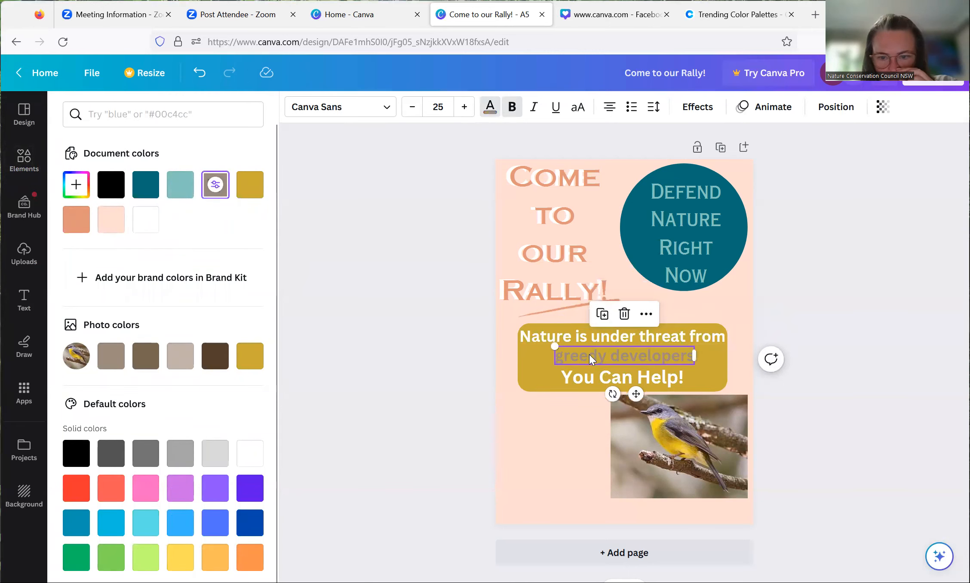
click(534, 107)
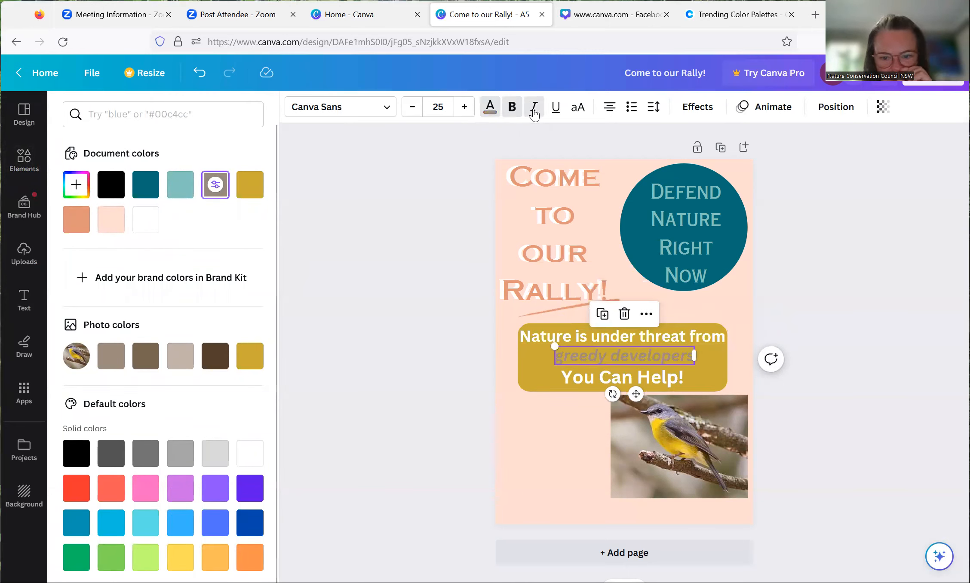
click(558, 464)
click(655, 492)
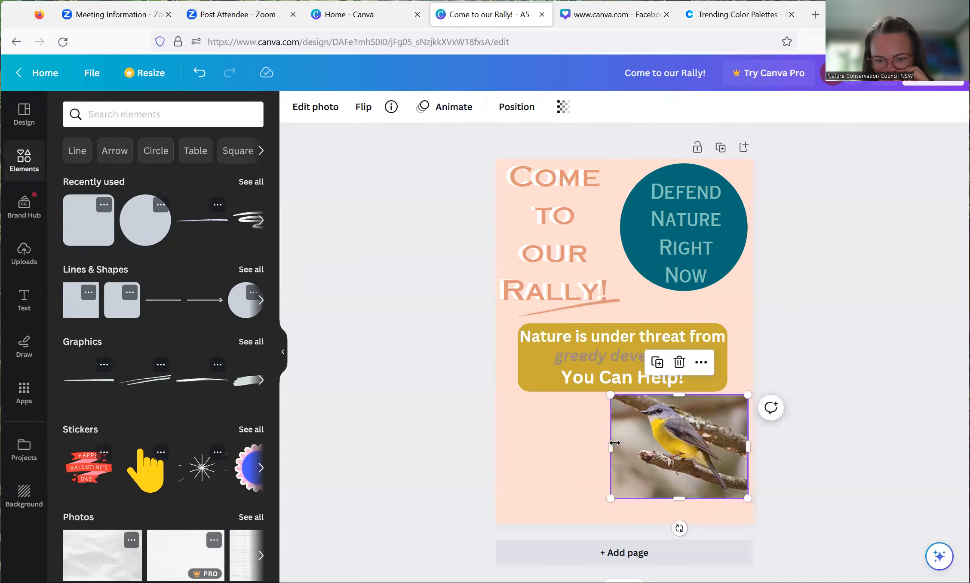
click(558, 452)
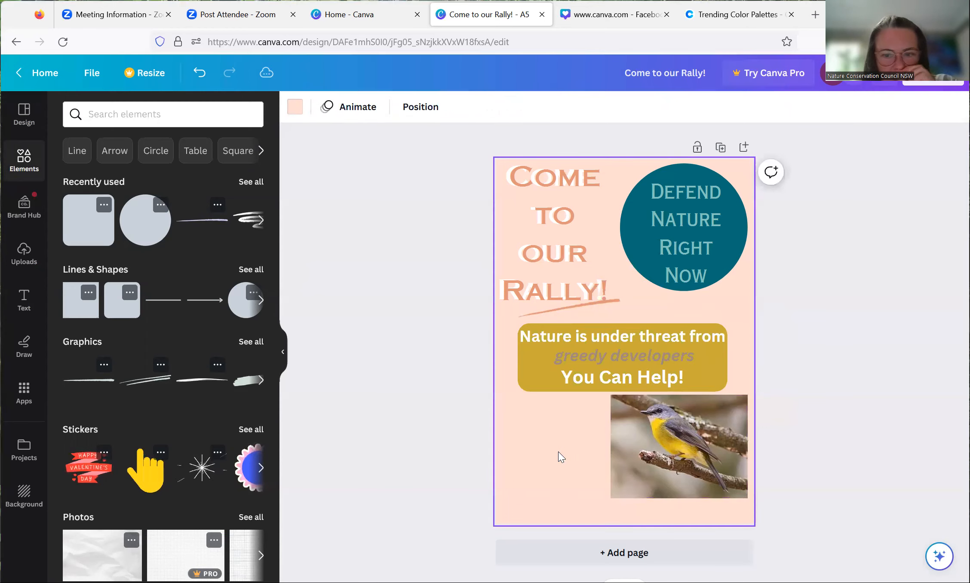
Step: Check the five flyer elements in the notes design, and add a "When" subheading to the flyer below the mustard box, beside the bird photo
click(615, 17)
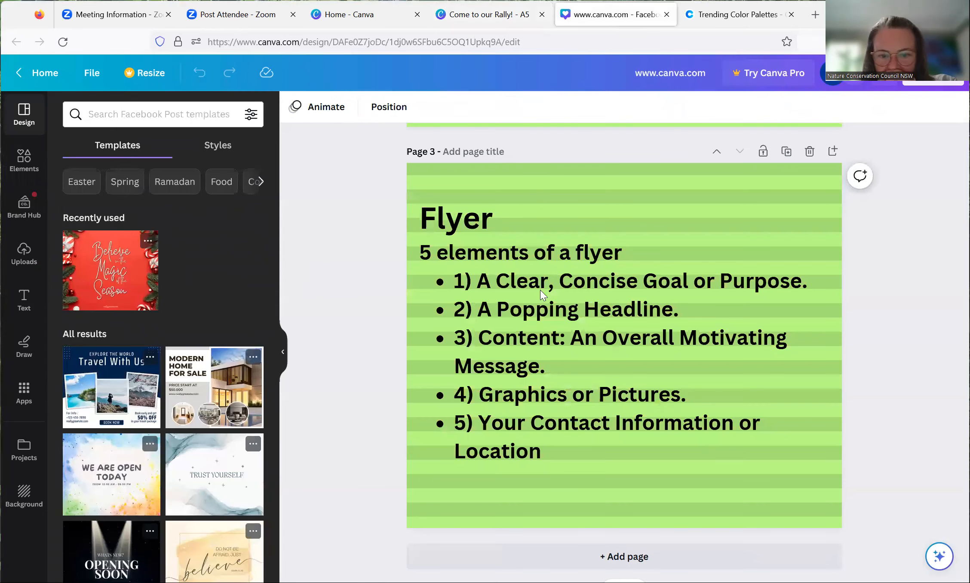
click(485, 17)
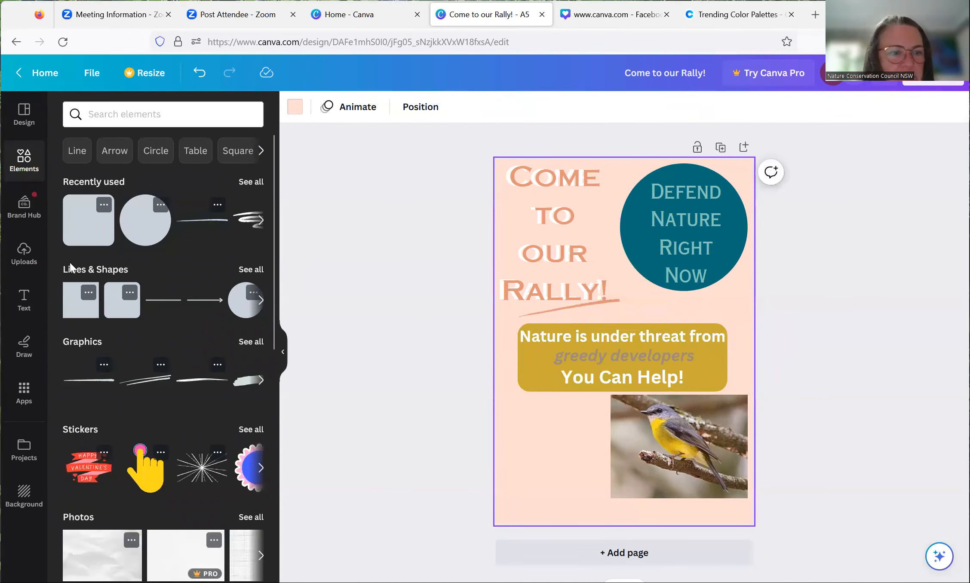
click(24, 300)
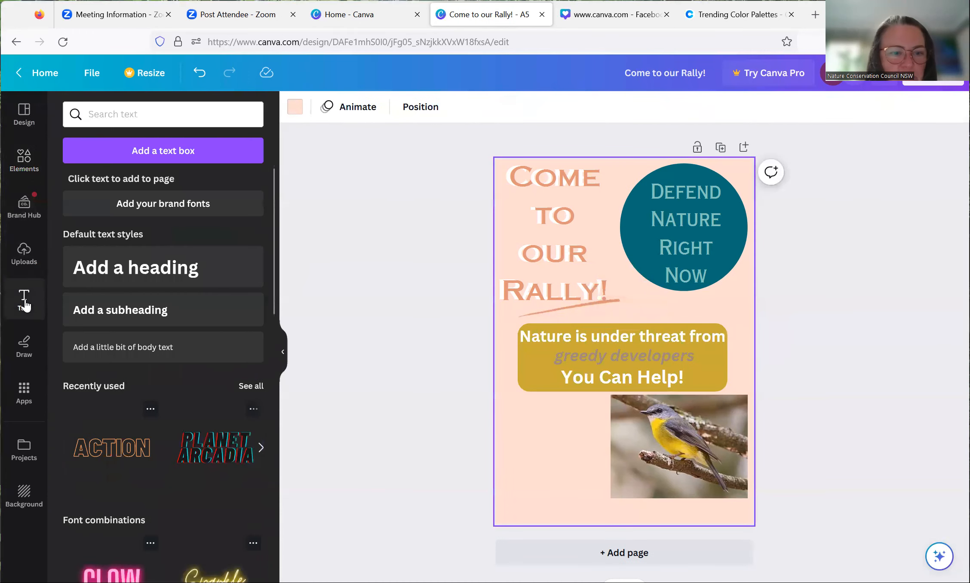
click(117, 308)
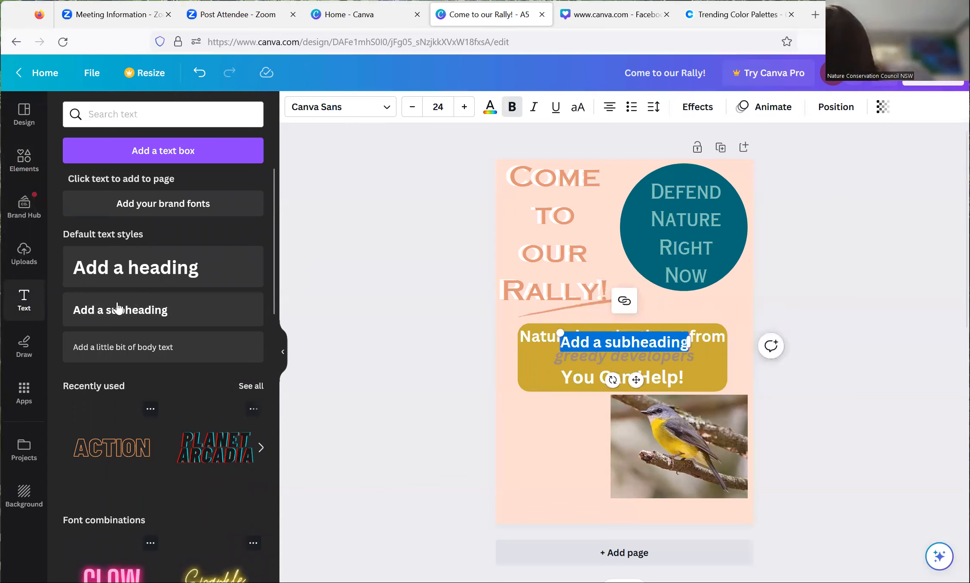
text(When)
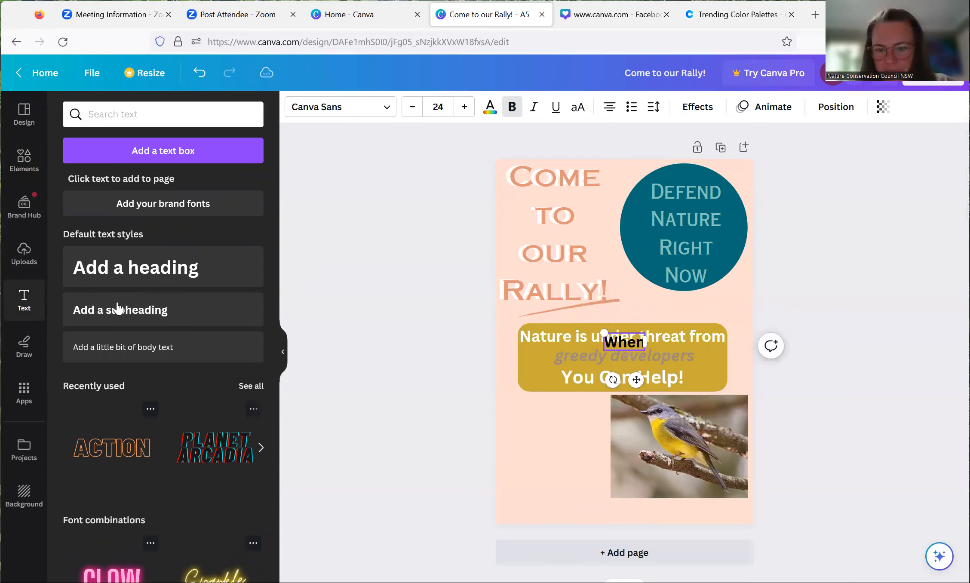
click(561, 443)
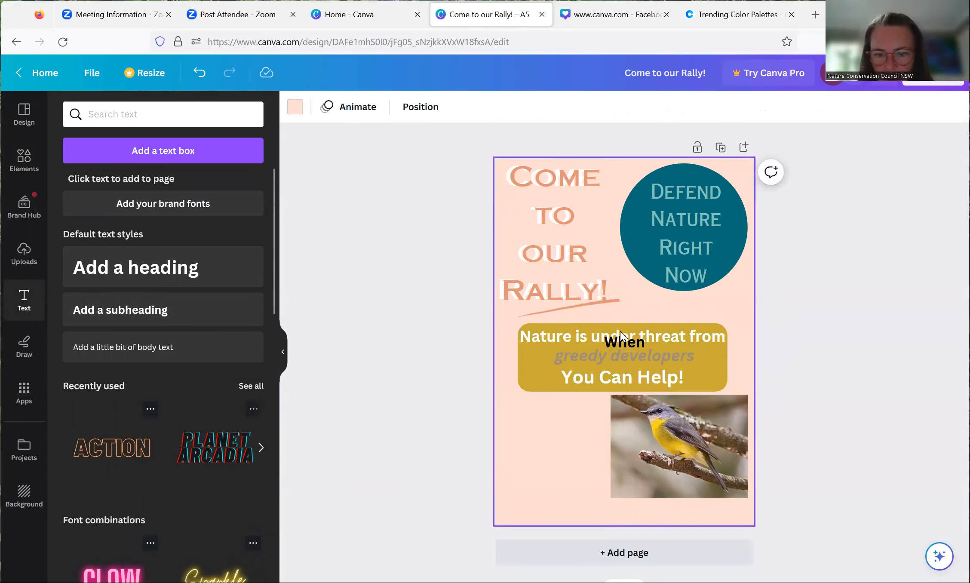
click(625, 342)
drag(624, 342, 533, 409)
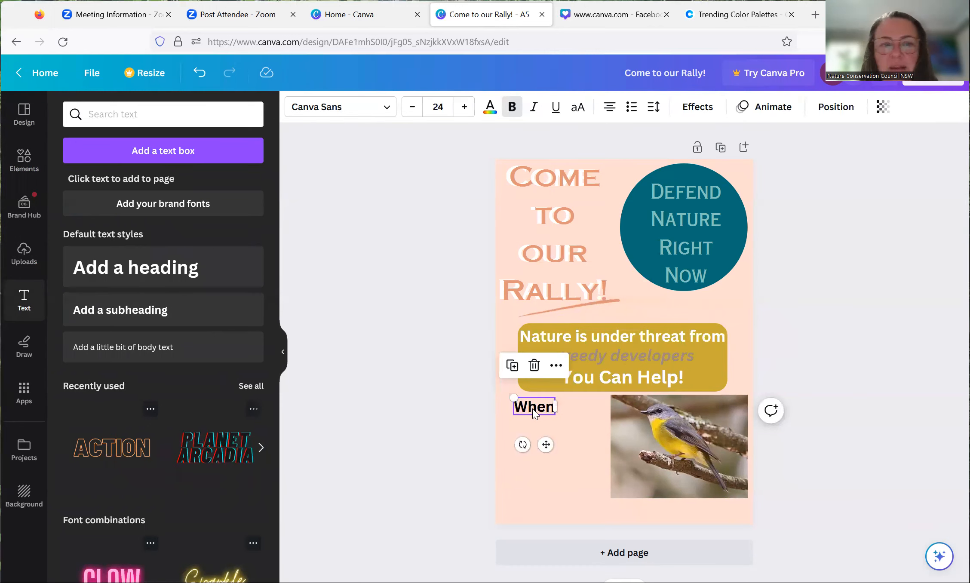
Step: Recolor the "When" text with the document's salmon orange and reduce its font size to 16
click(490, 108)
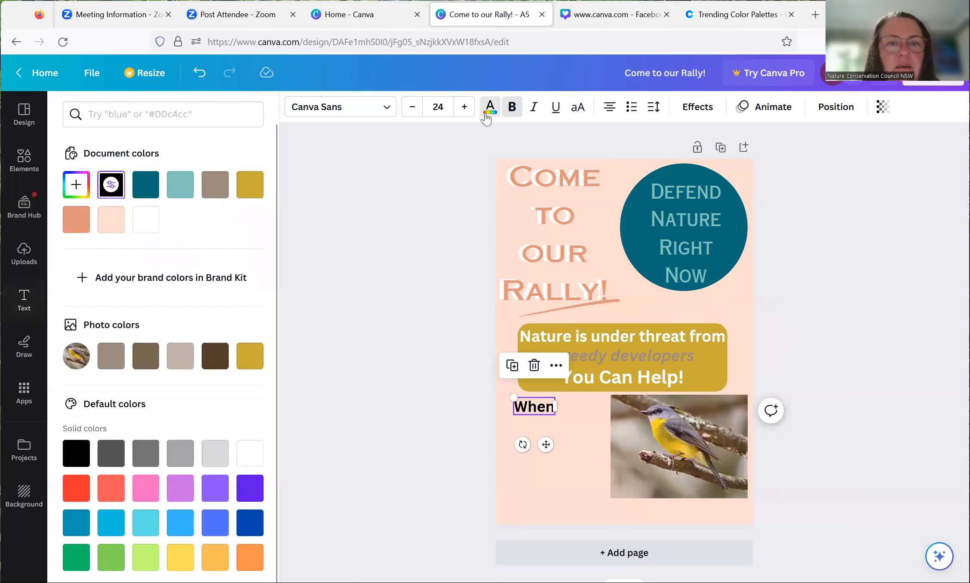
click(69, 223)
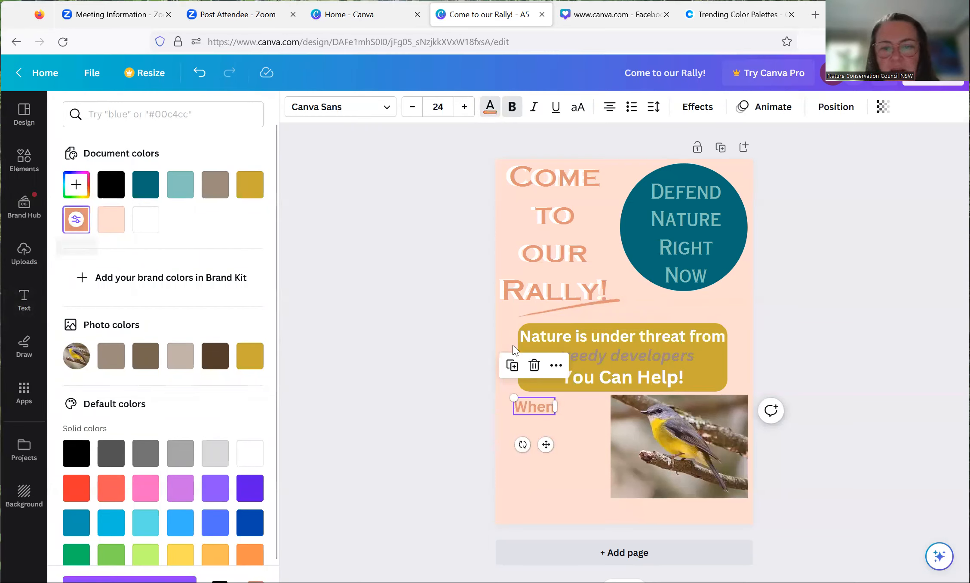
click(412, 110)
click(412, 110)
click(412, 111)
click(412, 110)
click(412, 111)
click(412, 110)
click(412, 110)
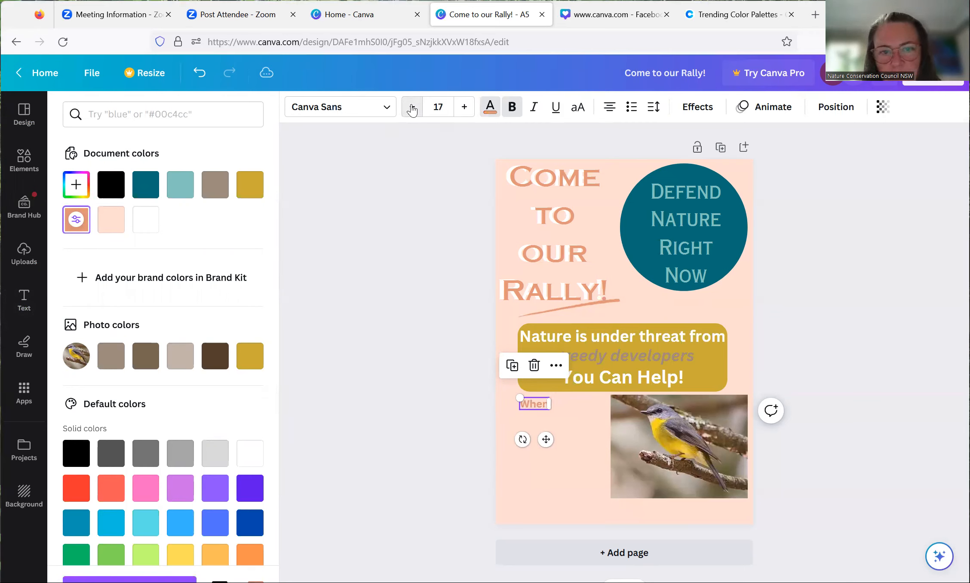
click(412, 110)
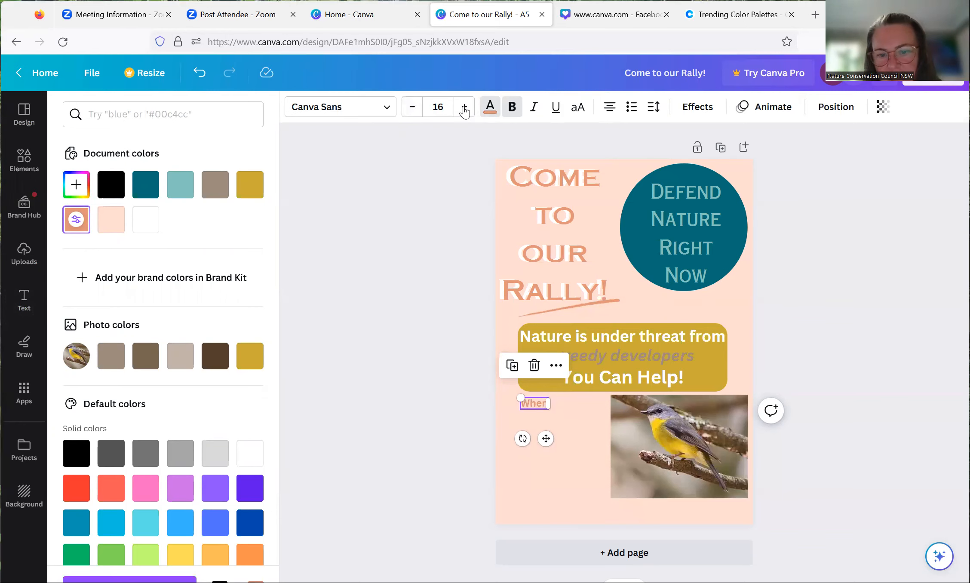
Step: Duplicate the "When" subheading, place the copy below it with a gap, and change its text to "Where"
click(570, 419)
click(532, 403)
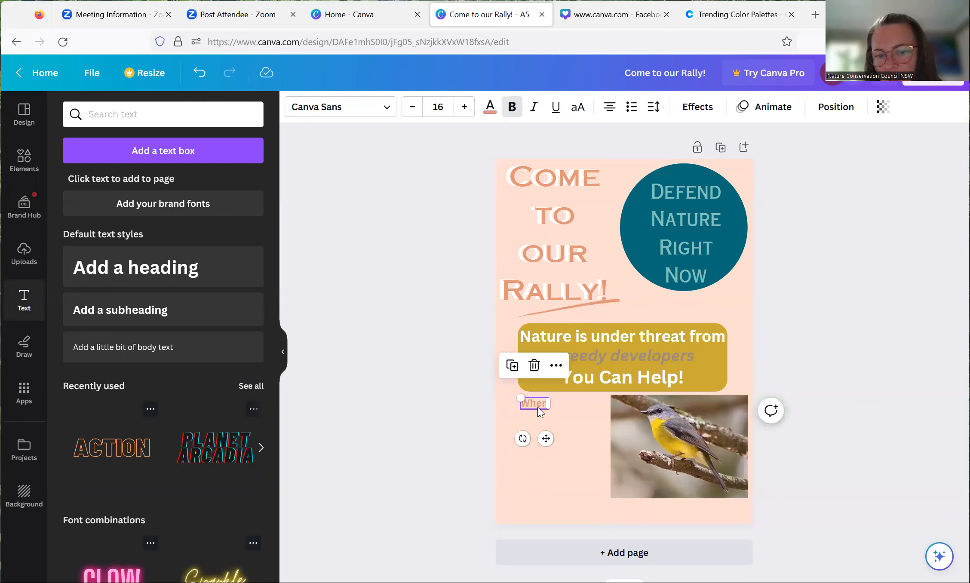
click(512, 367)
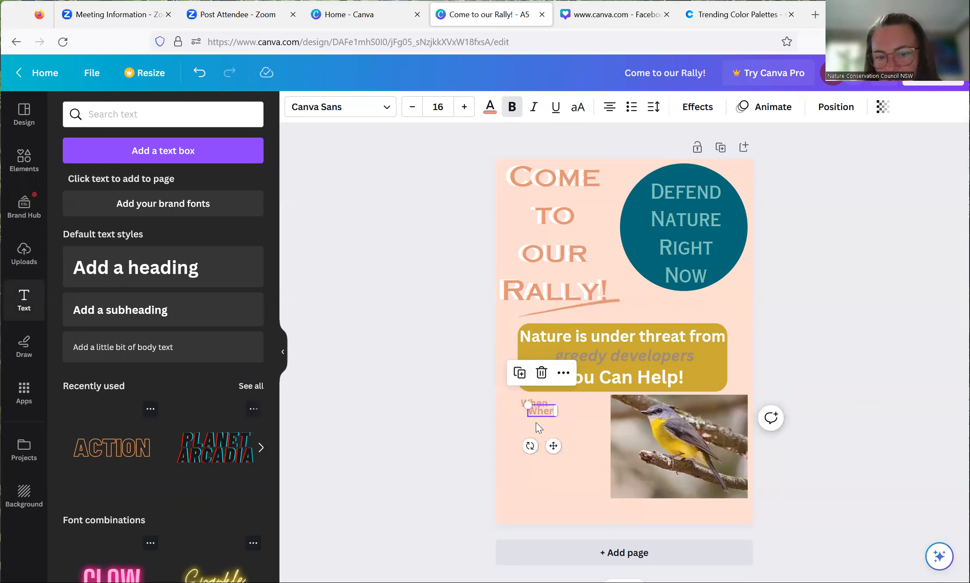
drag(542, 411, 533, 452)
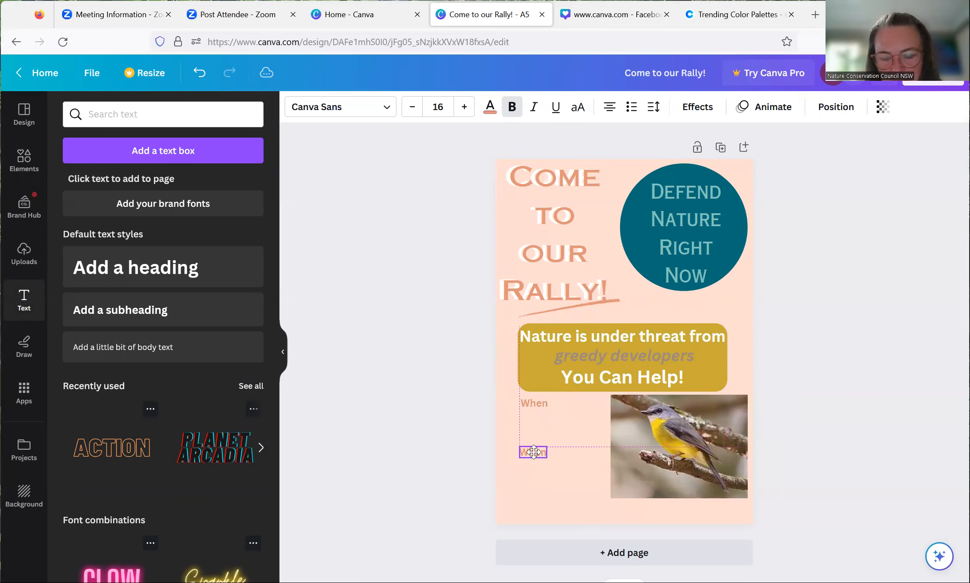
double_click(534, 452)
text(Where)
click(554, 458)
Step: Duplicate the "Where" subheading, place the copy just below it, and change its text to "Bring"
click(531, 449)
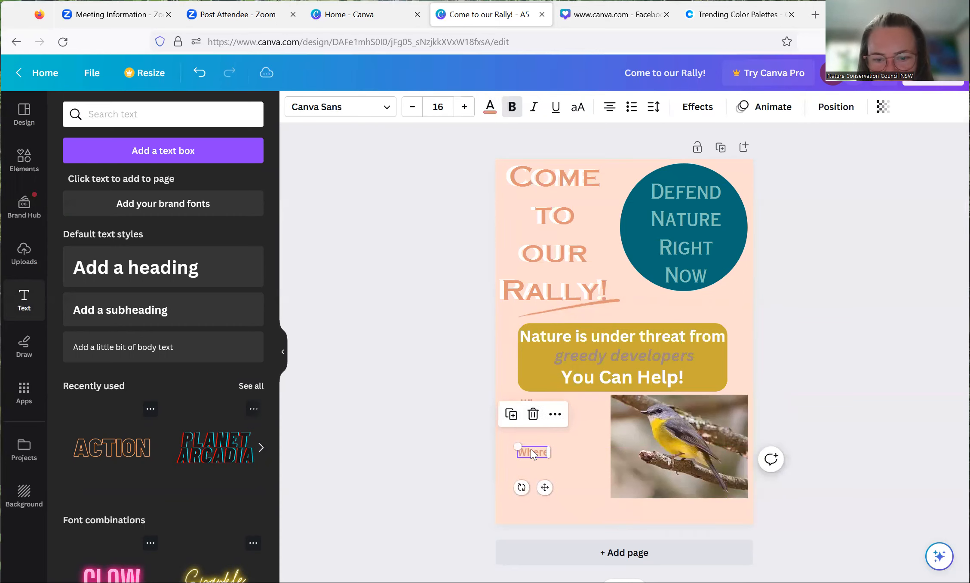
click(511, 414)
drag(543, 459, 536, 483)
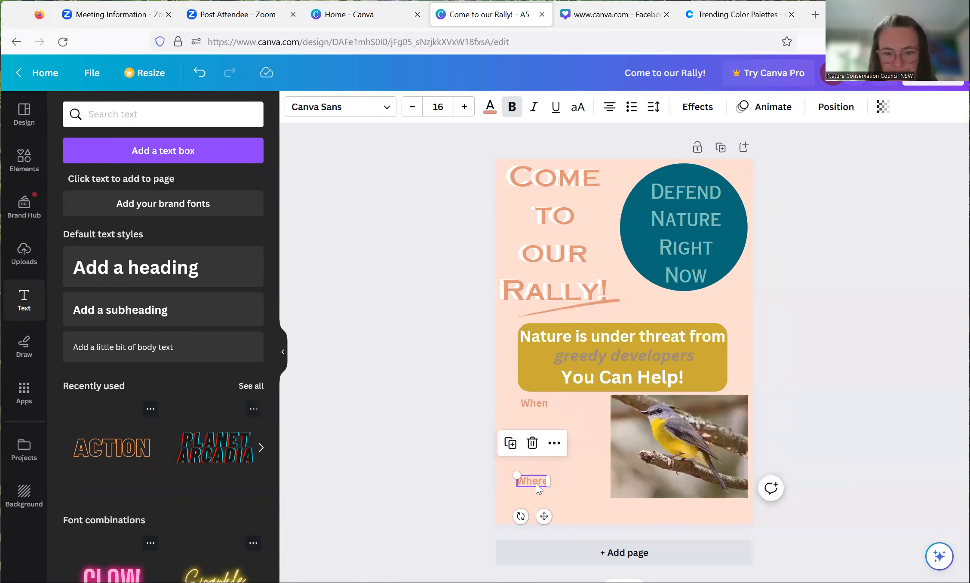
double_click(536, 482)
text(Bring)
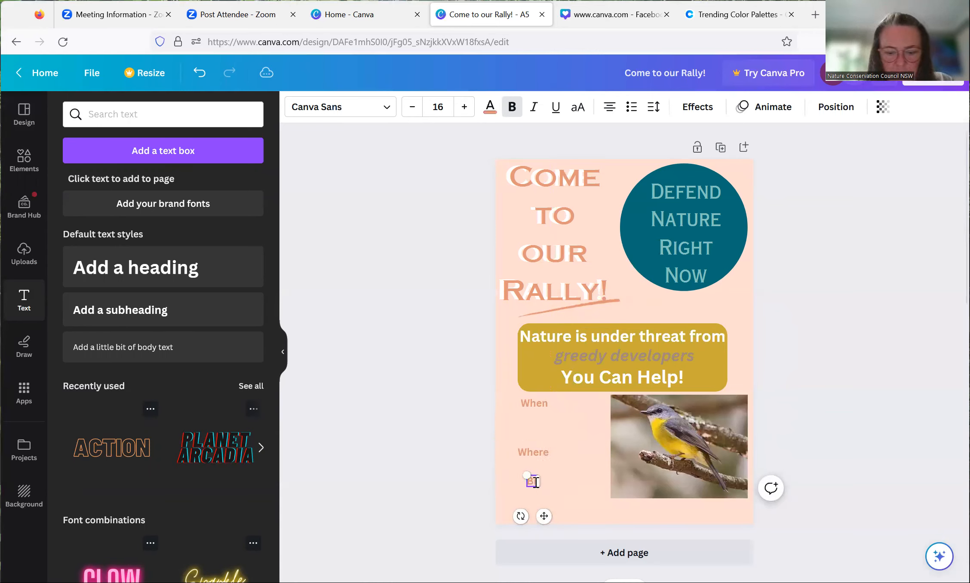
click(566, 467)
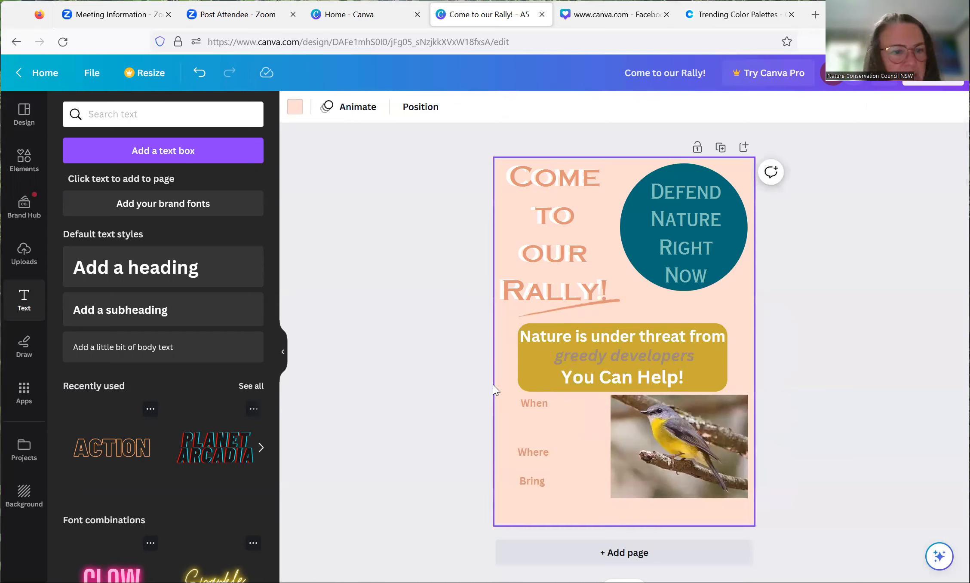
Step: Add a subheading reading "Saturday 20th Whatever" under "When", and narrow its text box to fit beside the bird photo
click(153, 313)
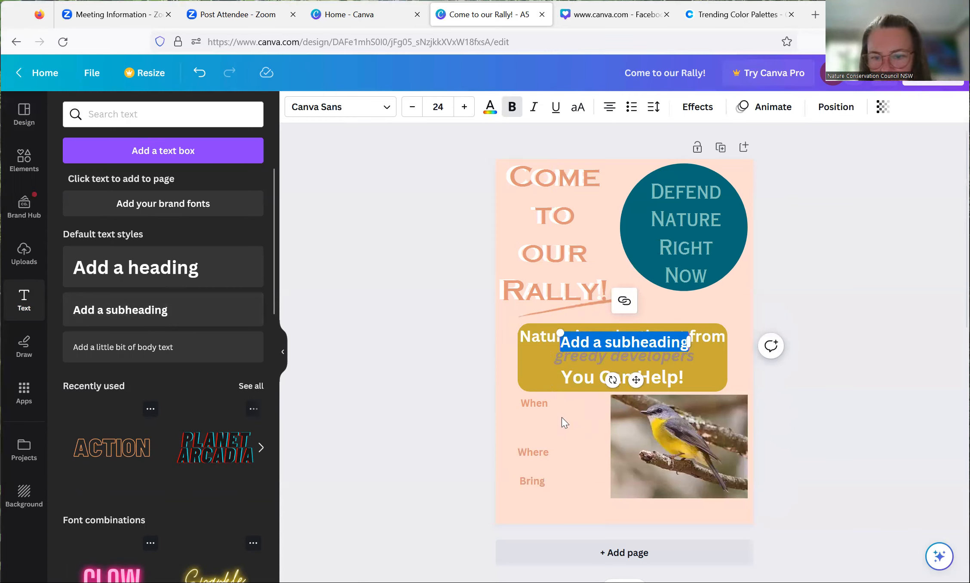
text(Sa)
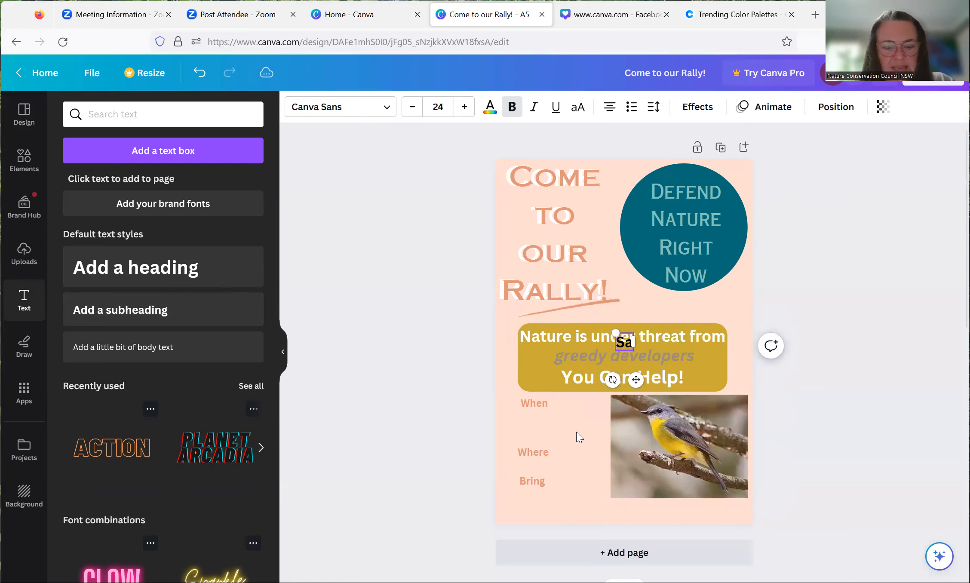
text(turday)
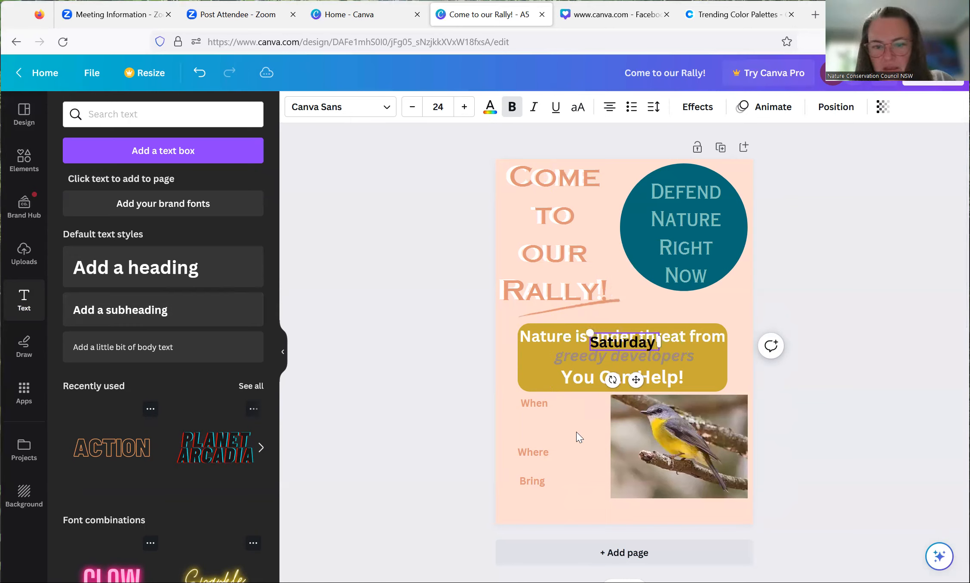
text( 20th)
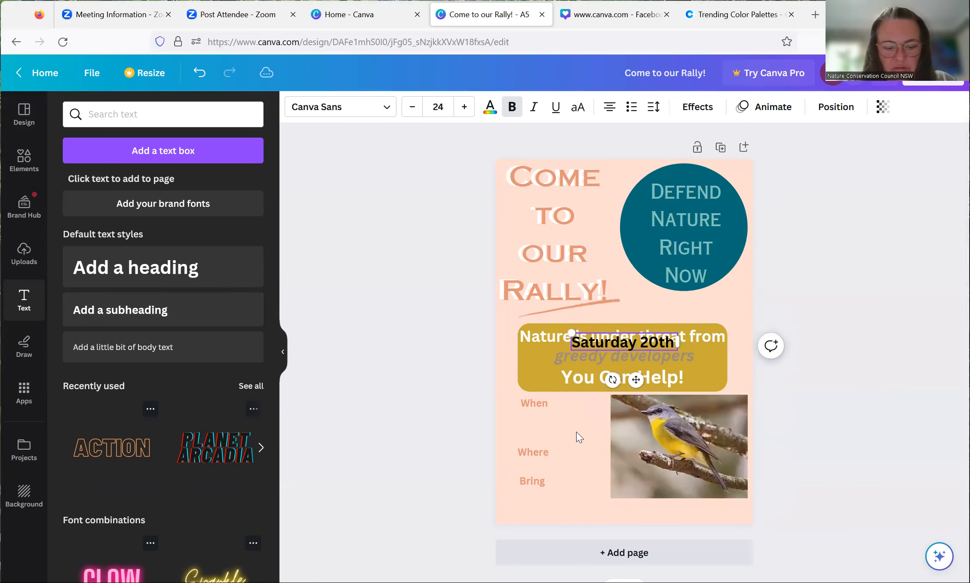
text( Whatever)
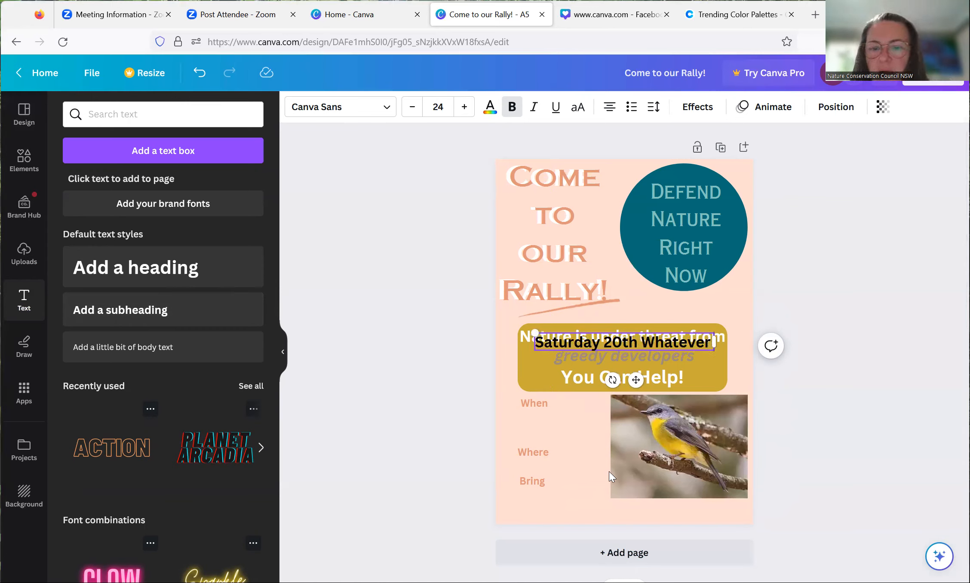
click(625, 316)
drag(613, 363, 604, 420)
drag(697, 420, 605, 423)
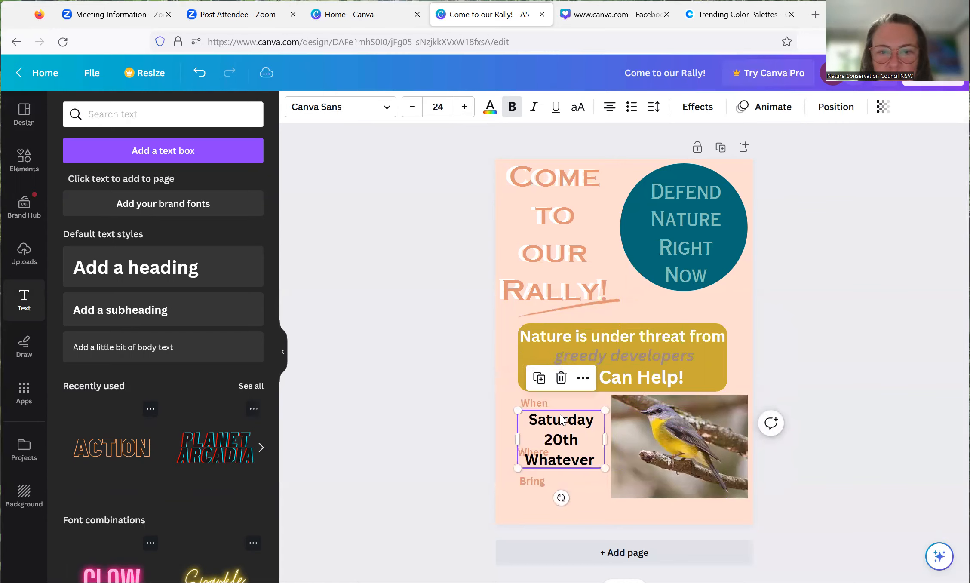
Step: Format the "Saturday 20th Whatever" text with font size 12, white color and left alignment
click(436, 107)
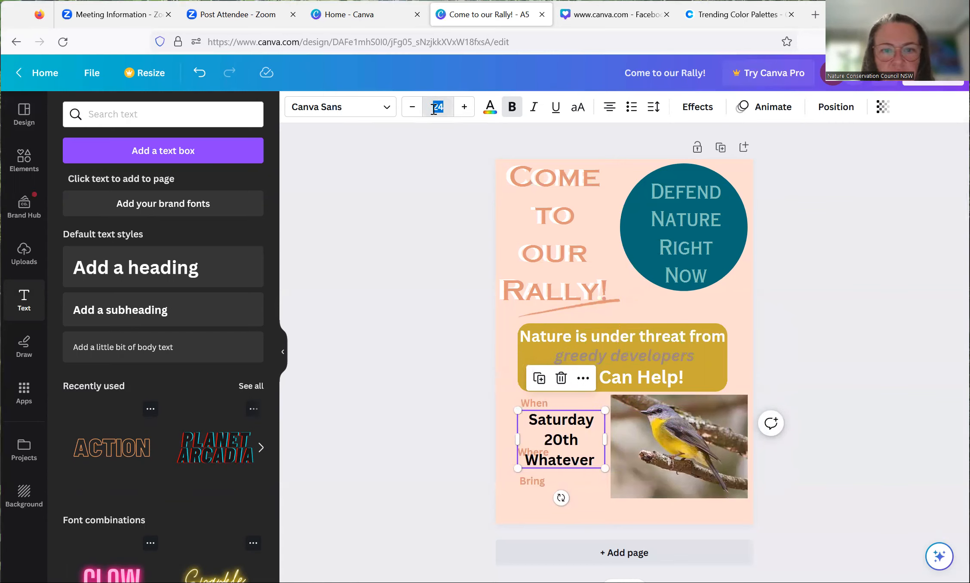
text(12)
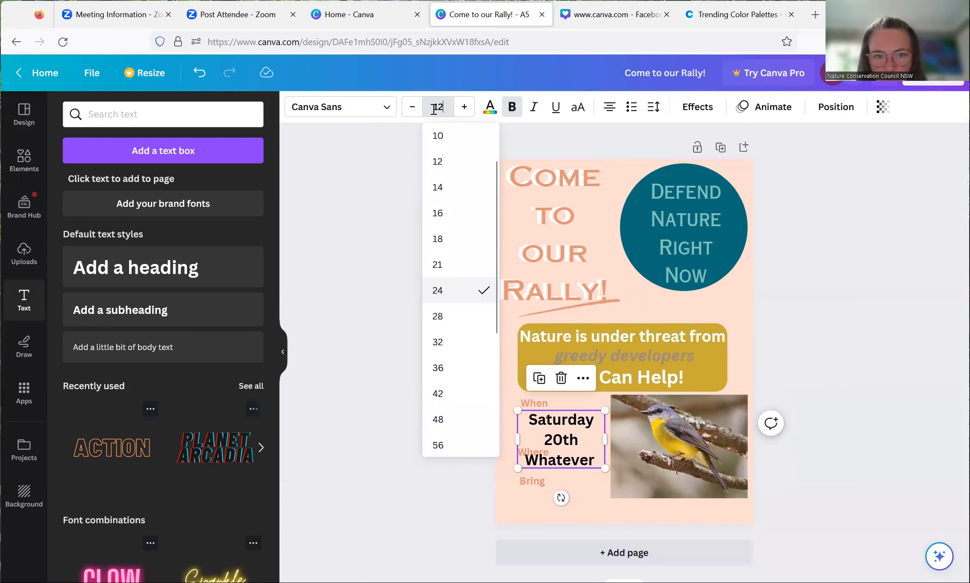
key(Return)
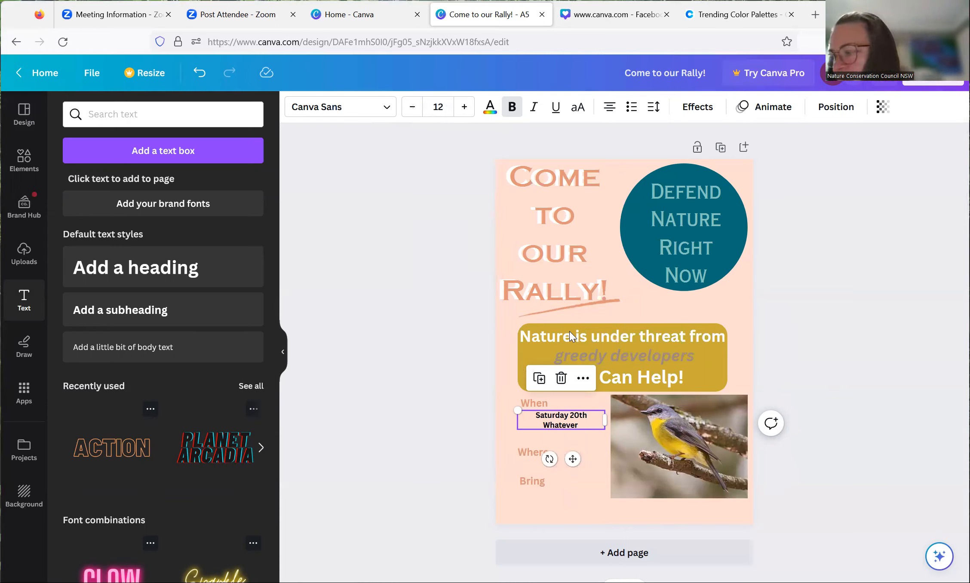
click(490, 107)
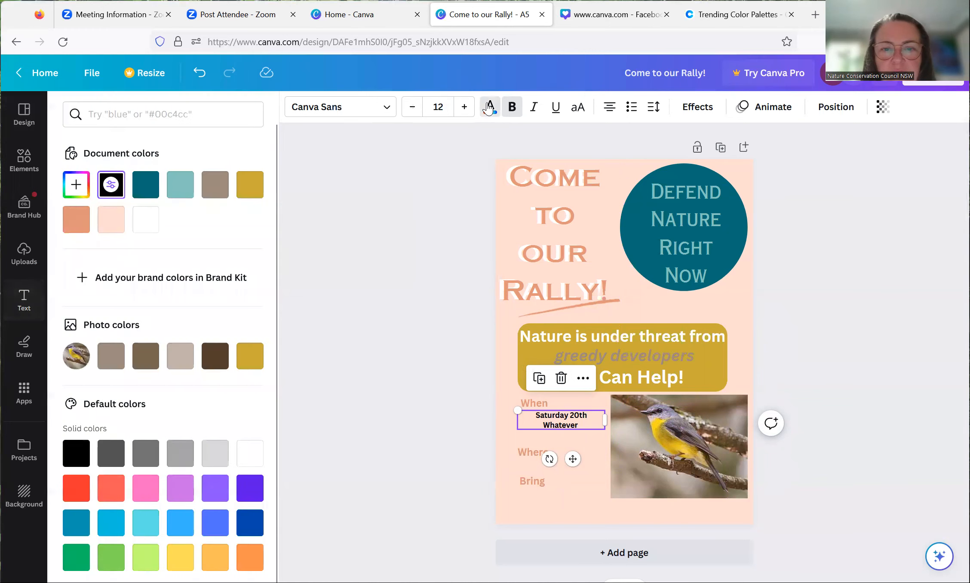
click(146, 219)
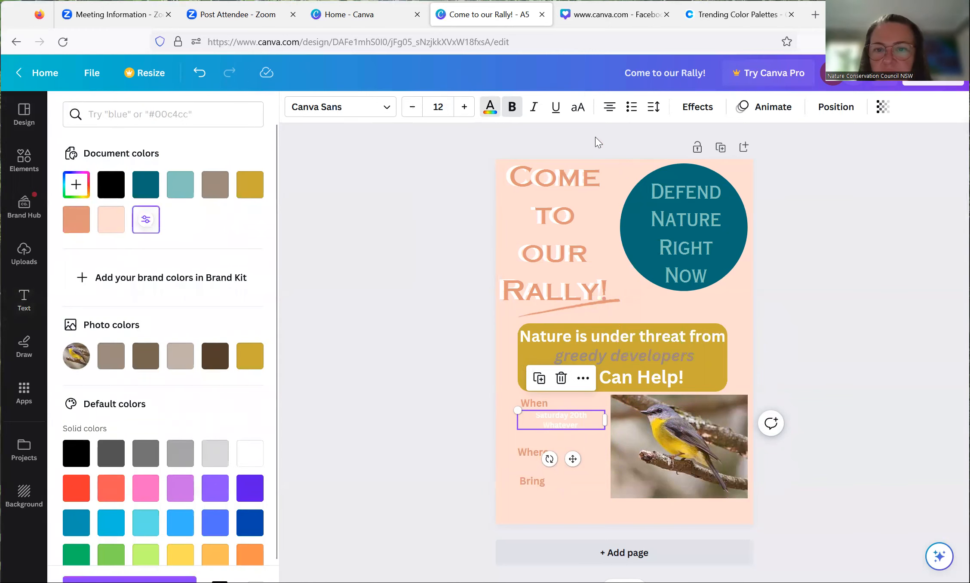
click(609, 110)
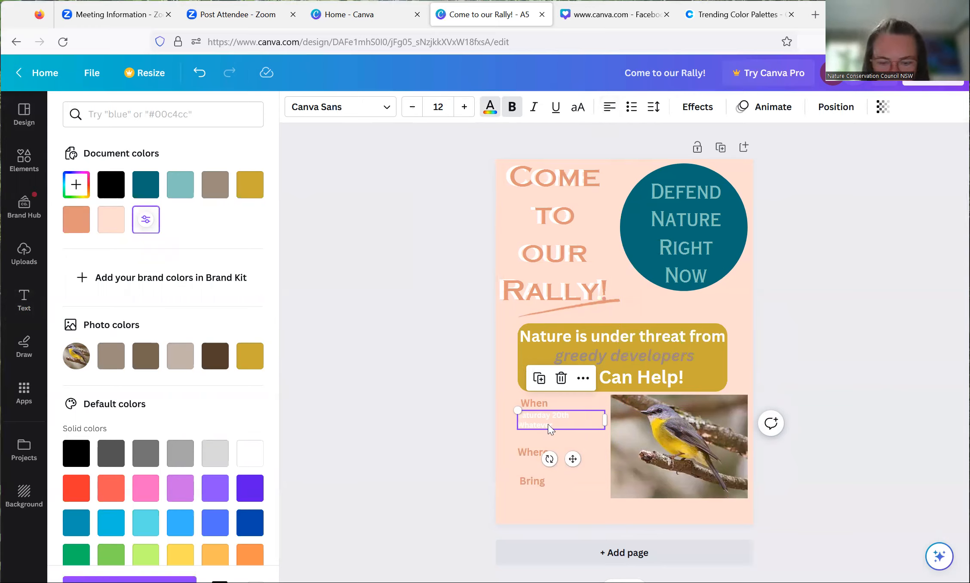
Step: Add a new line reading "2pm to 5pm" at the end of the date text under "When"
click(560, 424)
click(561, 424)
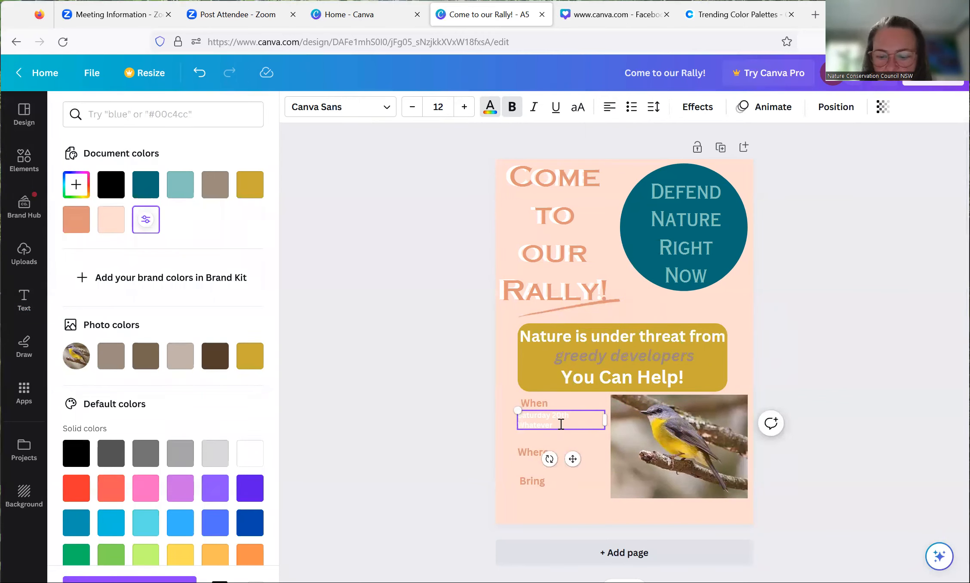
key(Return)
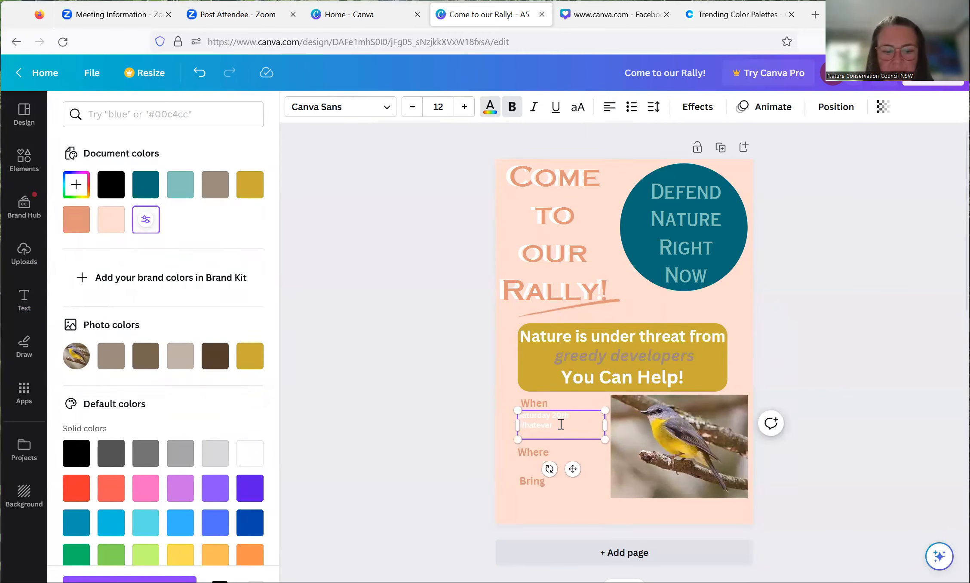
text(5pm)
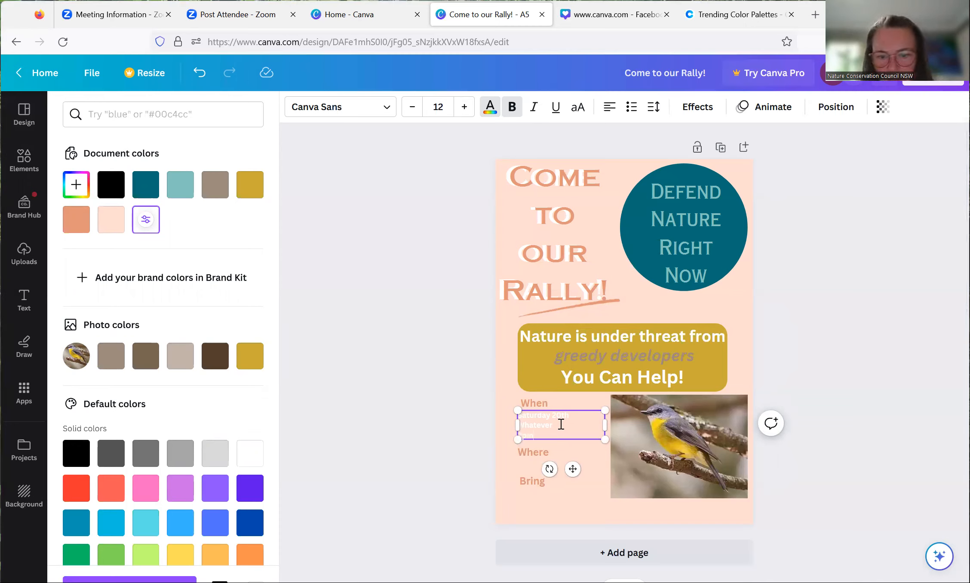
text( to 5pm)
click(590, 452)
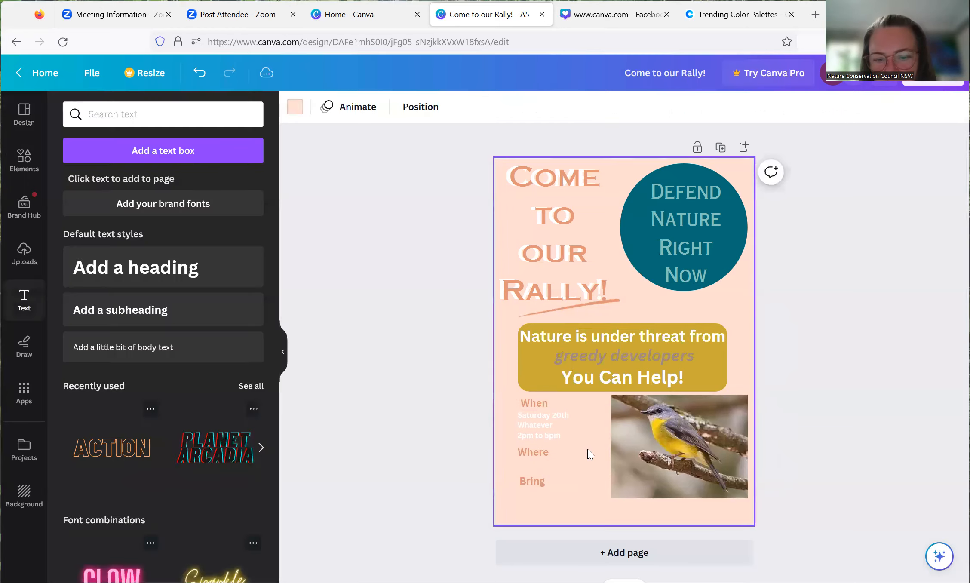
click(548, 423)
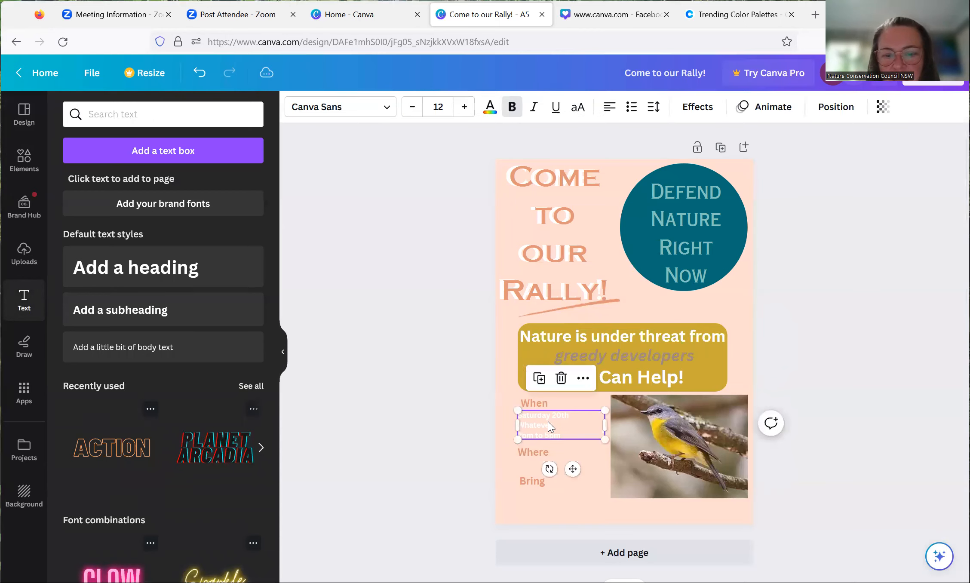
Step: Duplicate the date text, change the copy to "Central Park New York", and place it just under the "Where" heading
click(541, 379)
drag(575, 449, 519, 457)
triple_click(566, 480)
key(BackSpace)
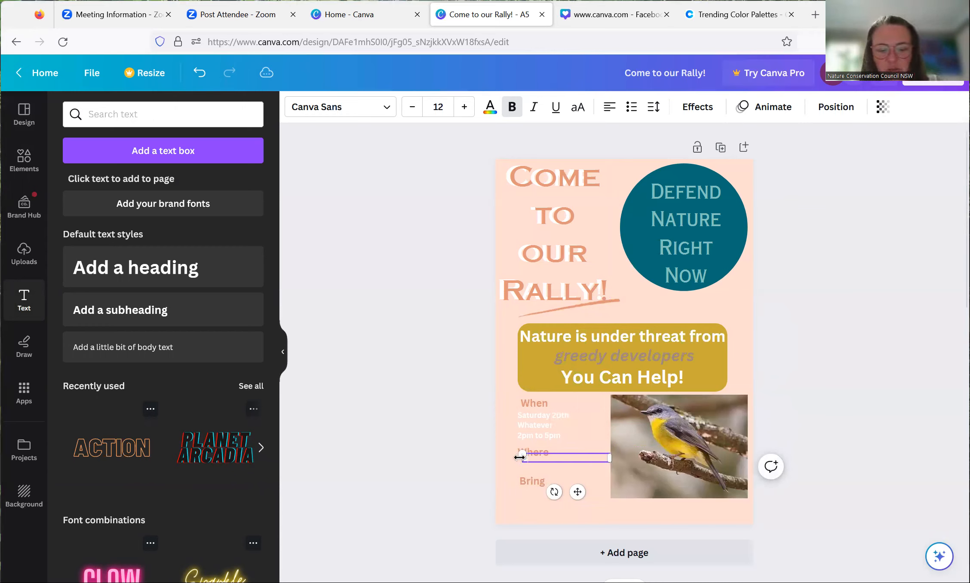
text(Central Park New York)
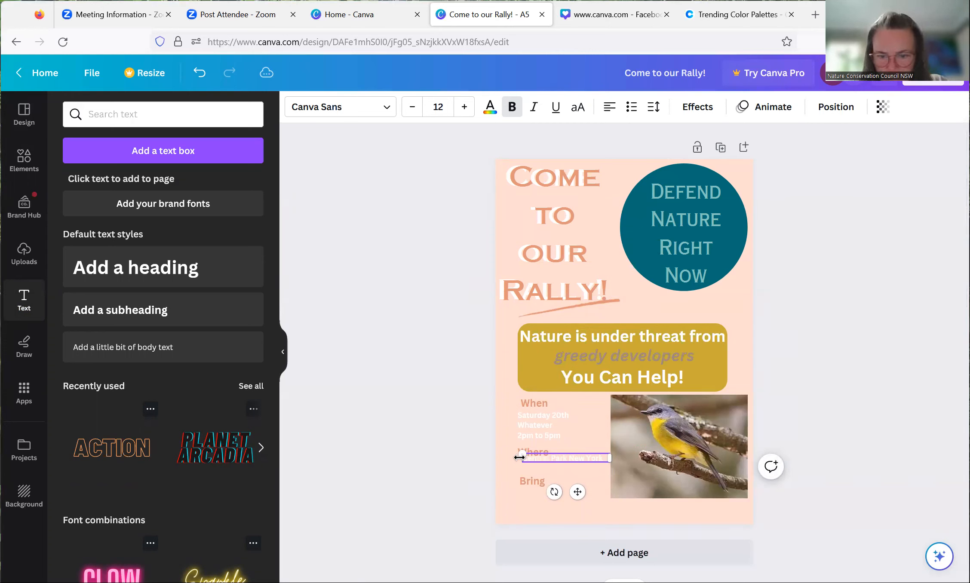
click(586, 465)
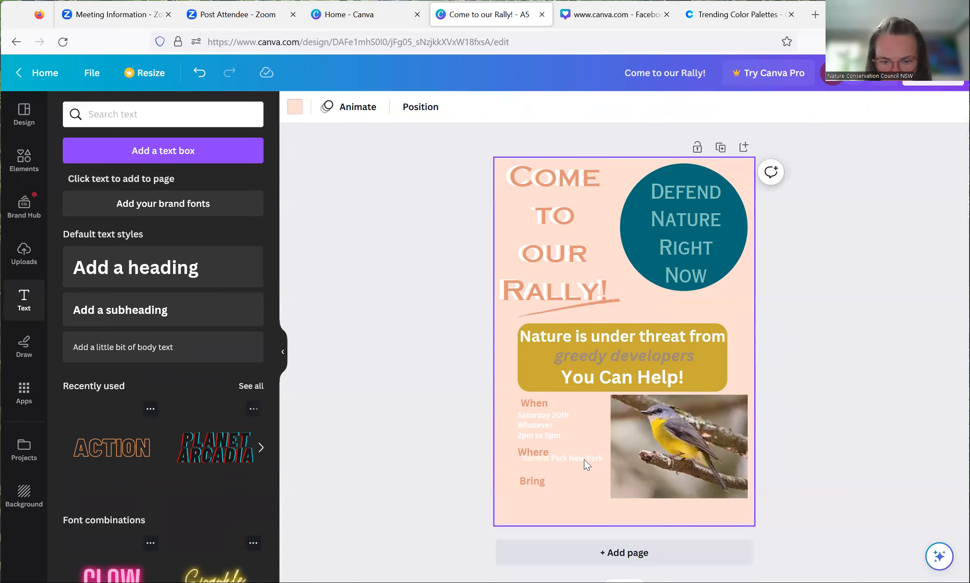
click(576, 458)
drag(576, 459, 574, 467)
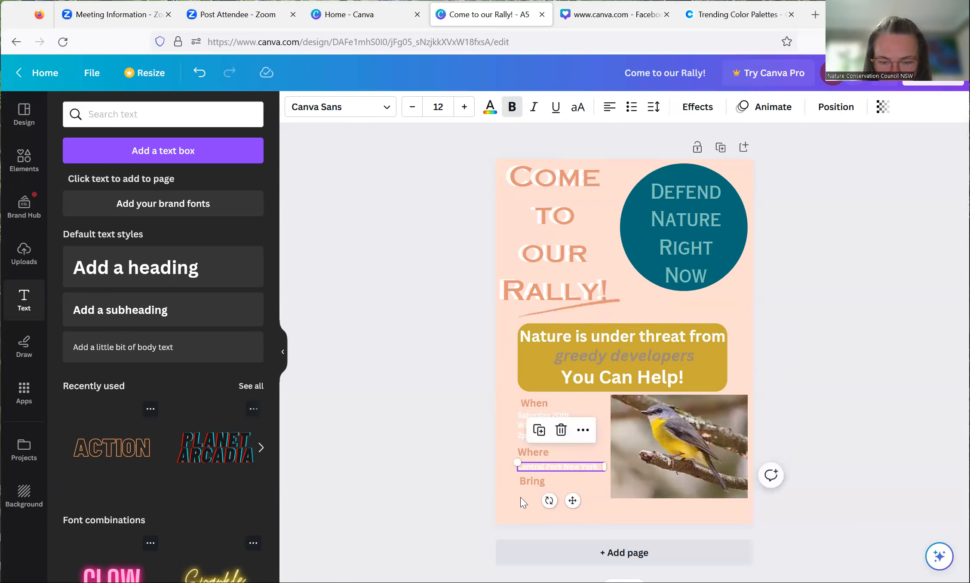
Step: Duplicate the "Central Park New York" text below "Bring" and replace the copy's text with "Banners", "Sunscreen" and "Chair" on separate lines
click(539, 430)
drag(573, 472, 593, 492)
double_click(599, 493)
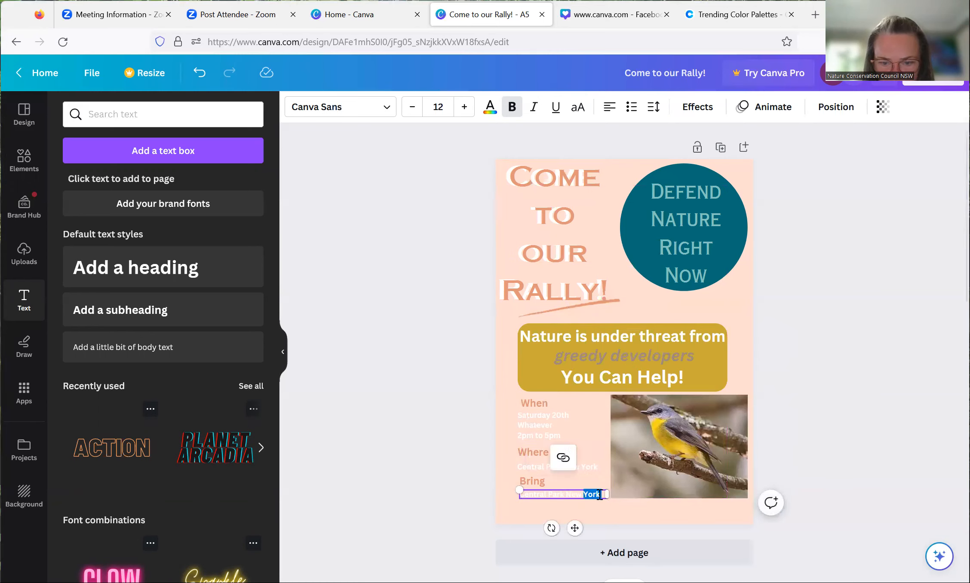
key(Left)
key(Left)
key(Left)
key(Left)
key(Left)
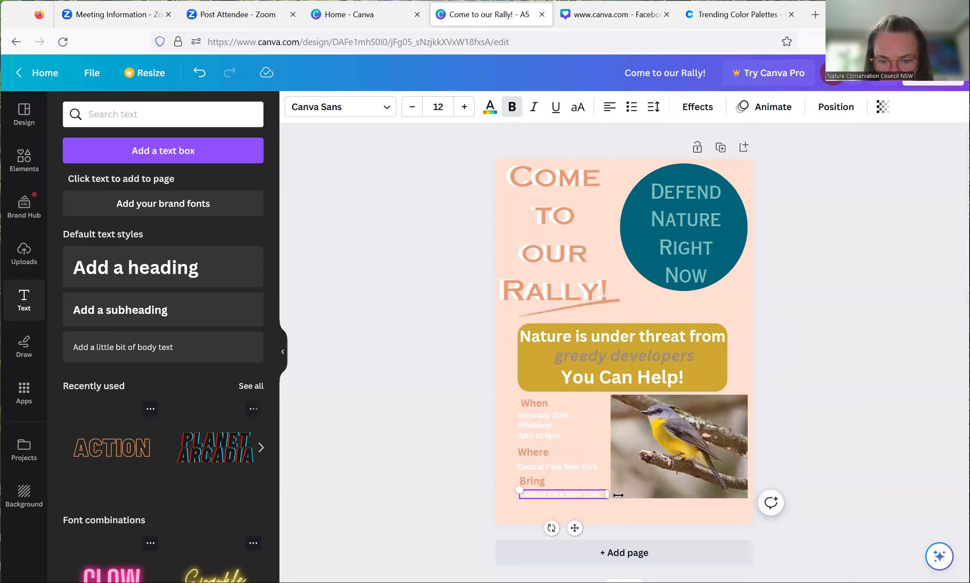
drag(600, 495, 515, 495)
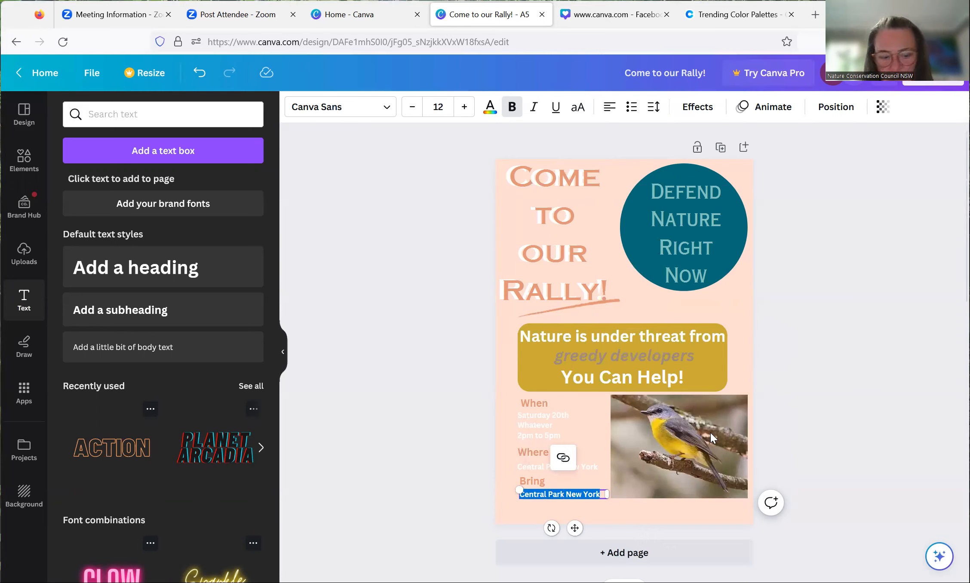
text(Banners)
key(Return)
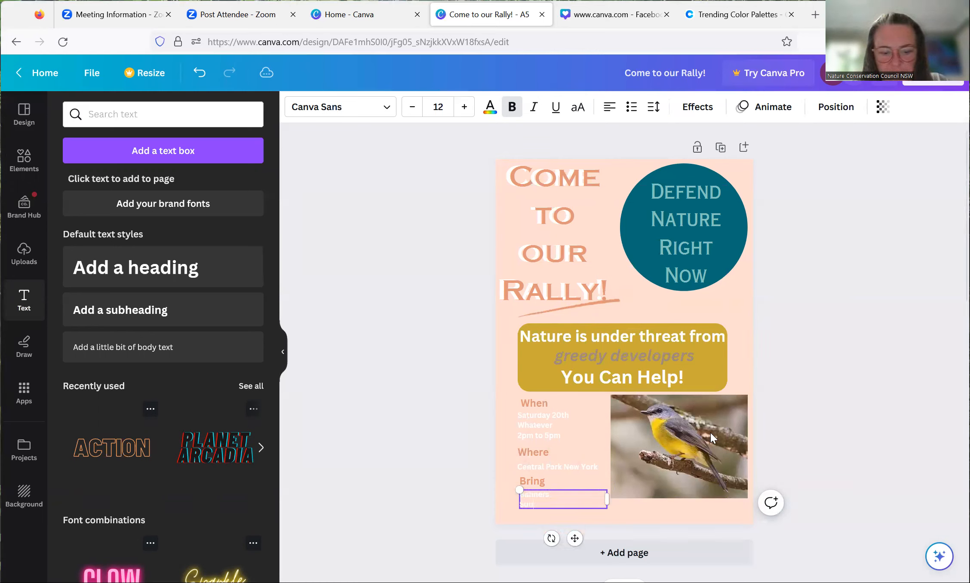
text(Sunscreen)
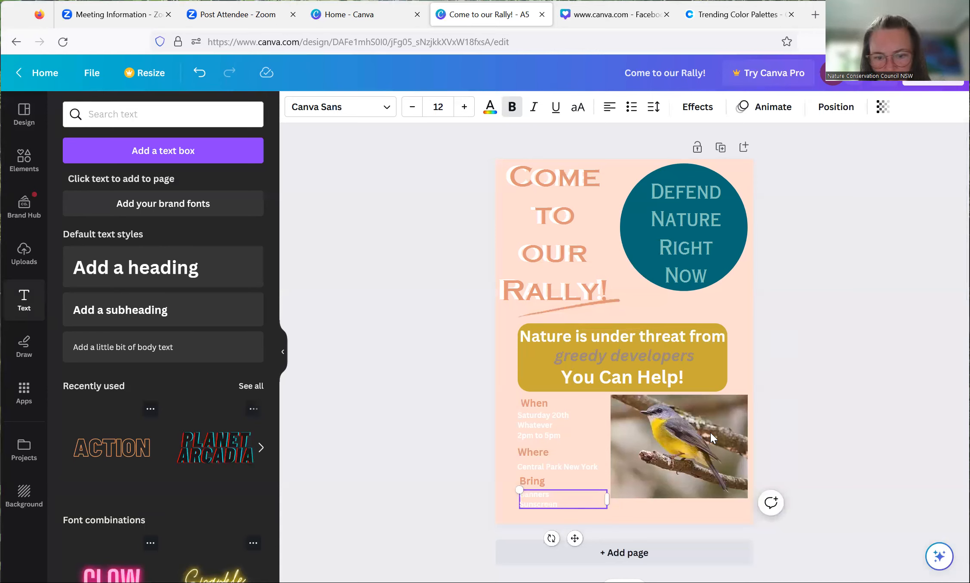
key(Return)
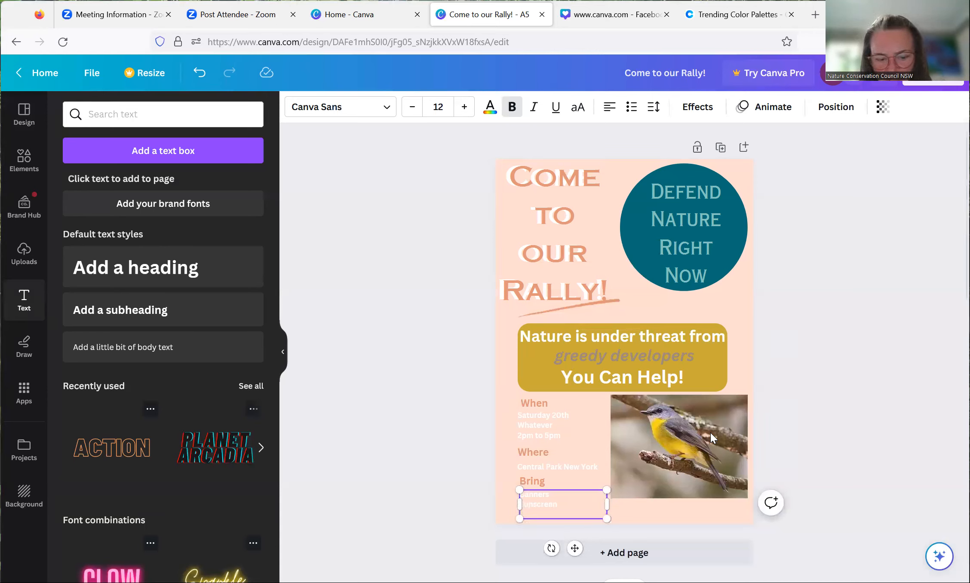
text(Chair)
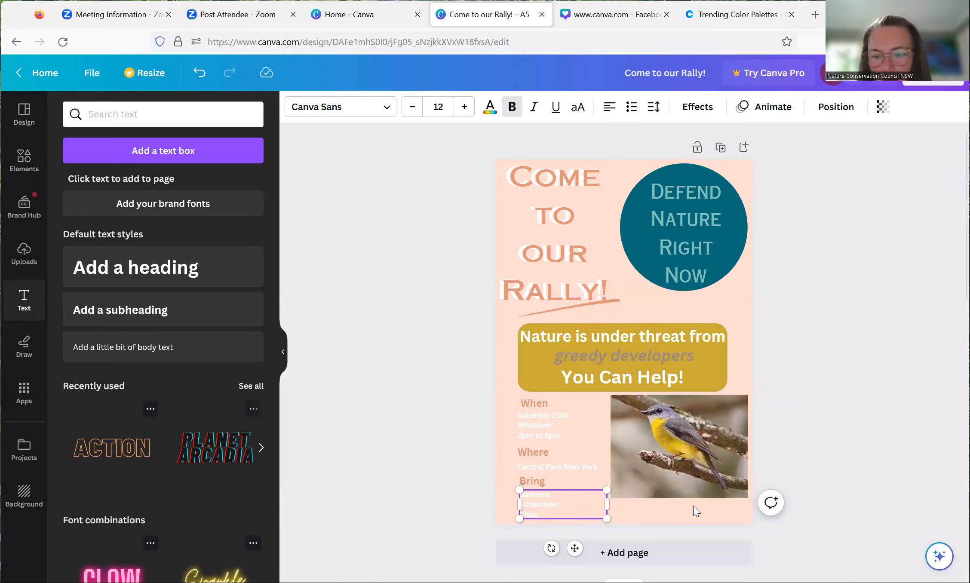
click(699, 506)
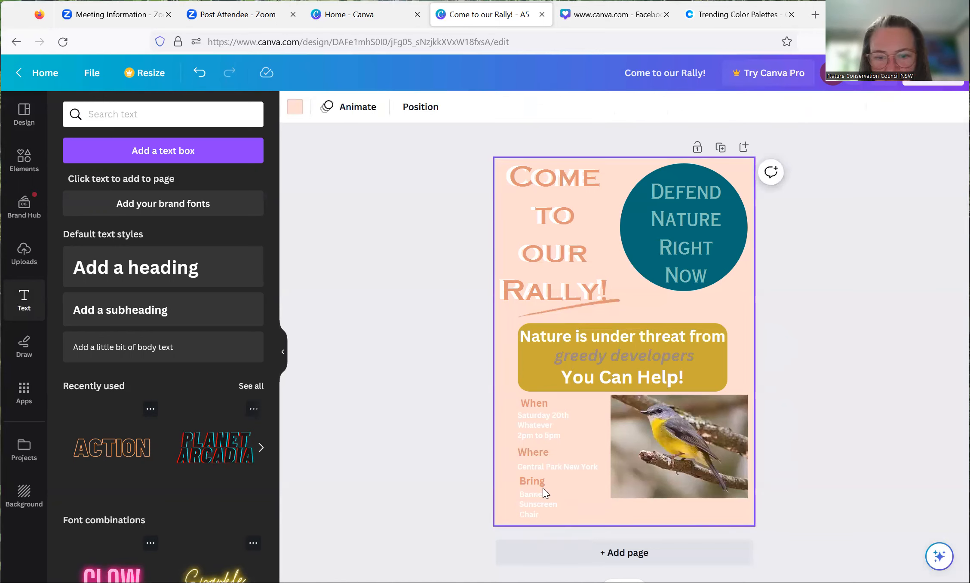
Step: Move the "When", "Where" and "Bring" headings and their detail texts closer to the flyer's left edge, aligned with each other
click(529, 404)
drag(530, 404, 524, 449)
click(548, 420)
click(536, 455)
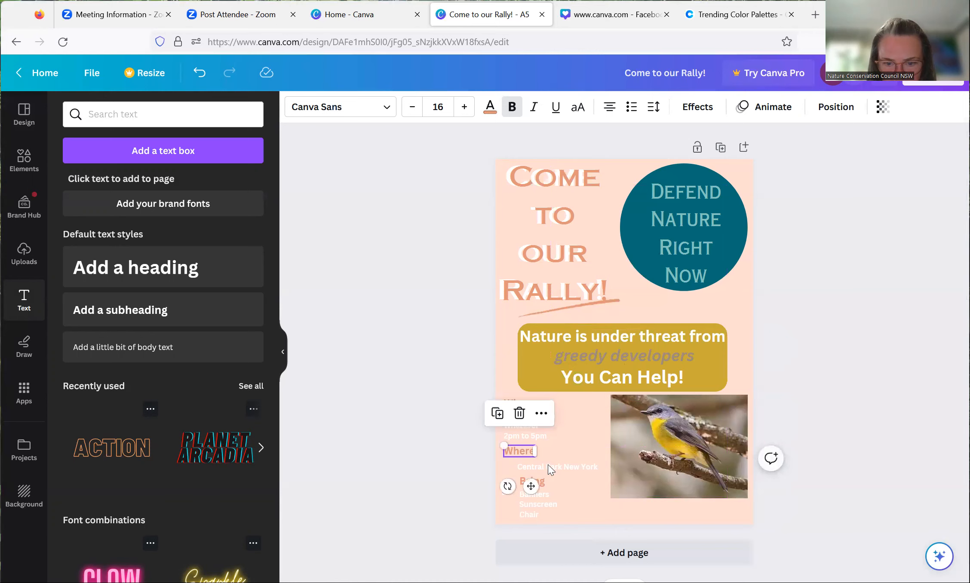
click(568, 465)
drag(577, 465, 526, 486)
click(542, 485)
click(538, 500)
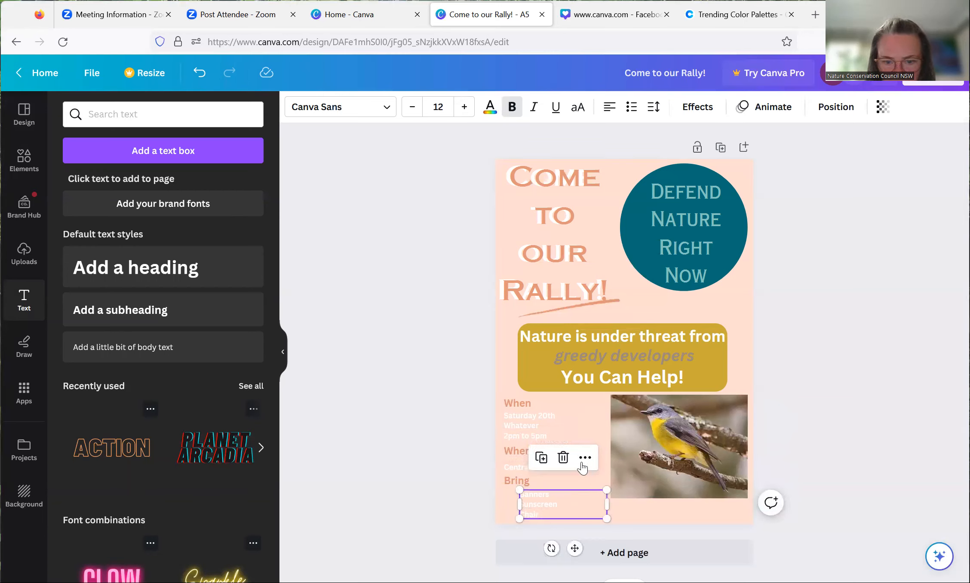
drag(541, 505, 530, 506)
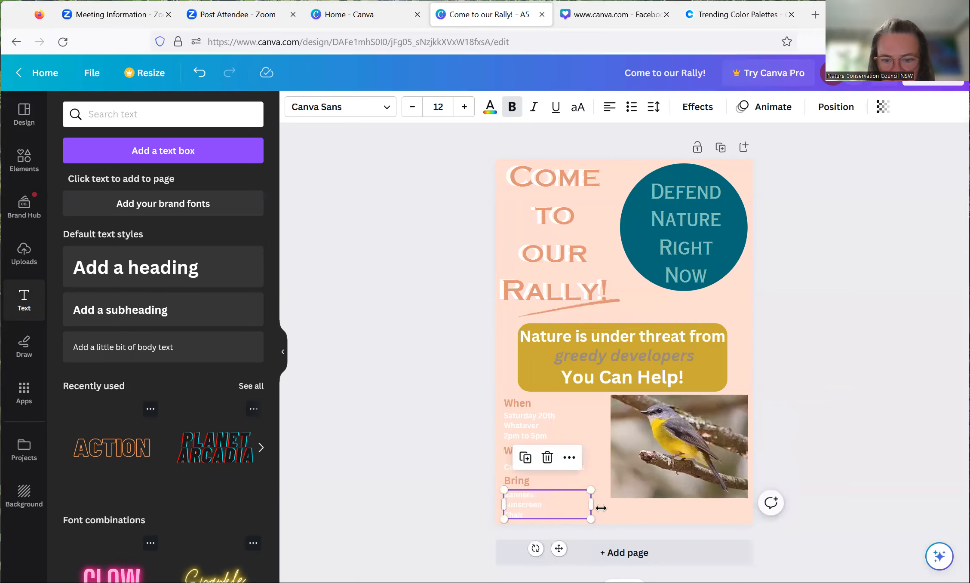
click(662, 509)
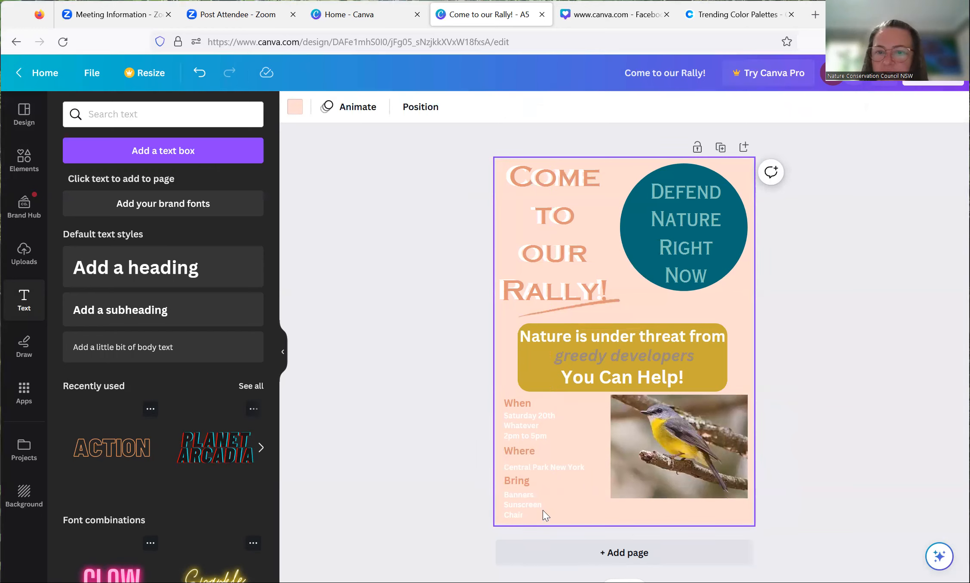
Step: Add a teal rounded square behind the event details and stretch it to cover everything from "When" down to "Chair"
click(26, 162)
click(96, 221)
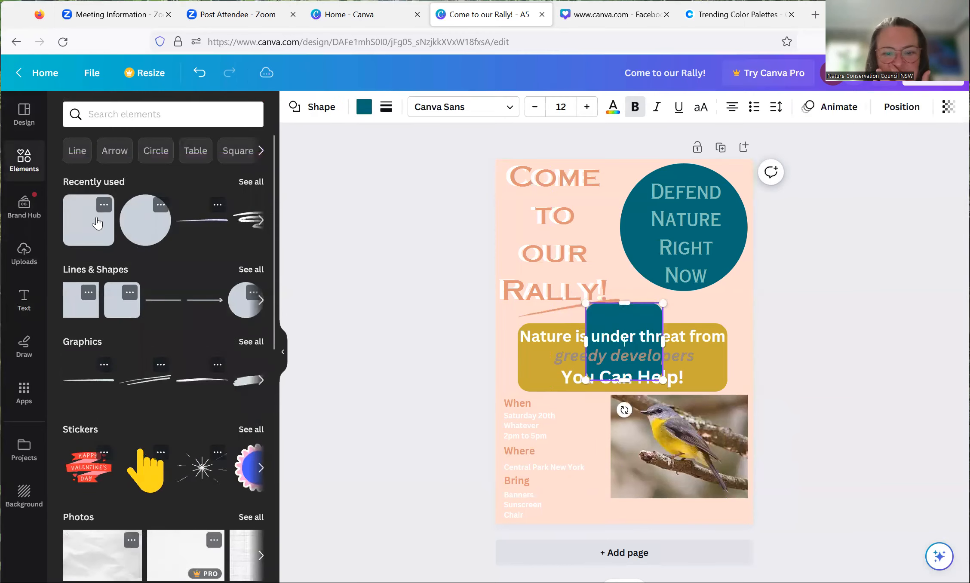
drag(643, 323, 557, 415)
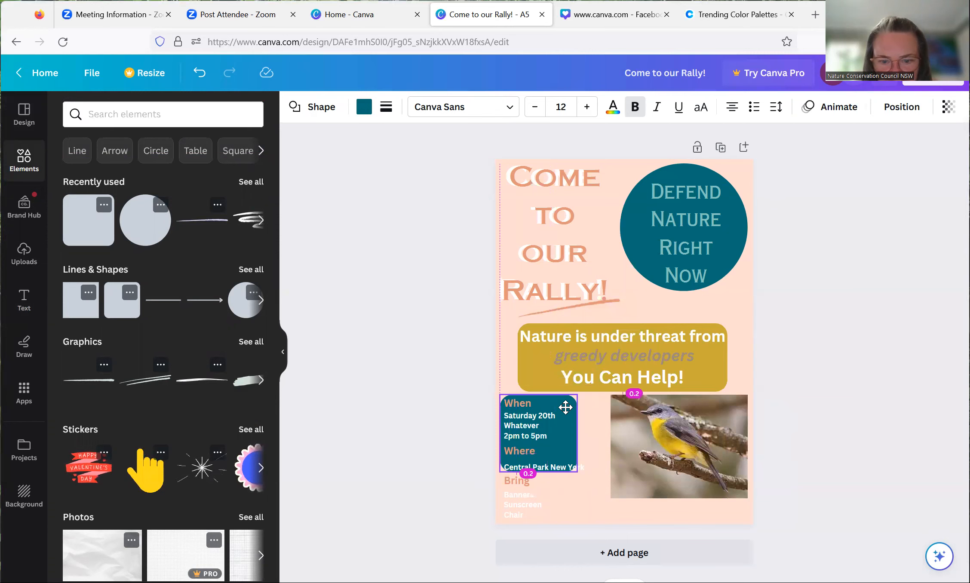
drag(596, 491, 591, 517)
click(619, 517)
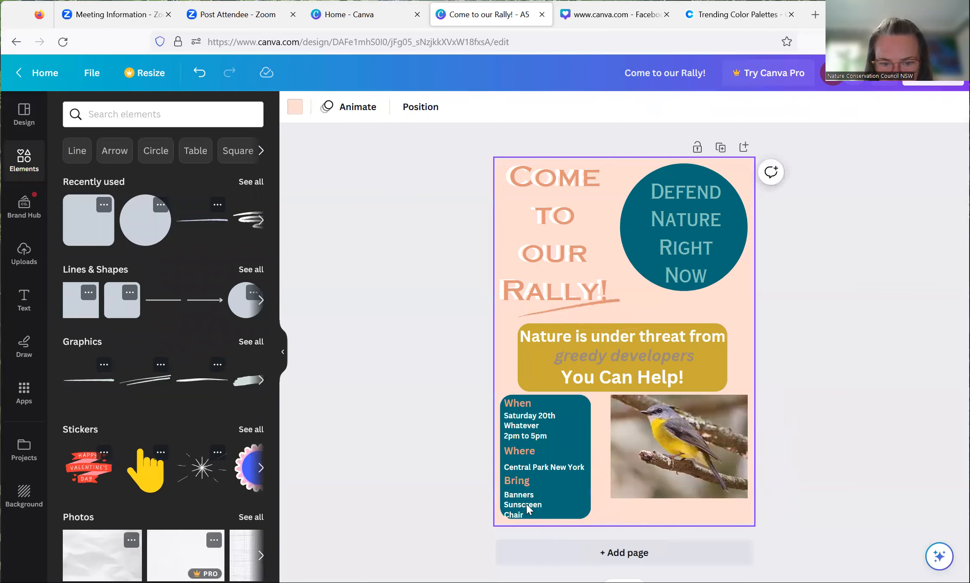
click(530, 475)
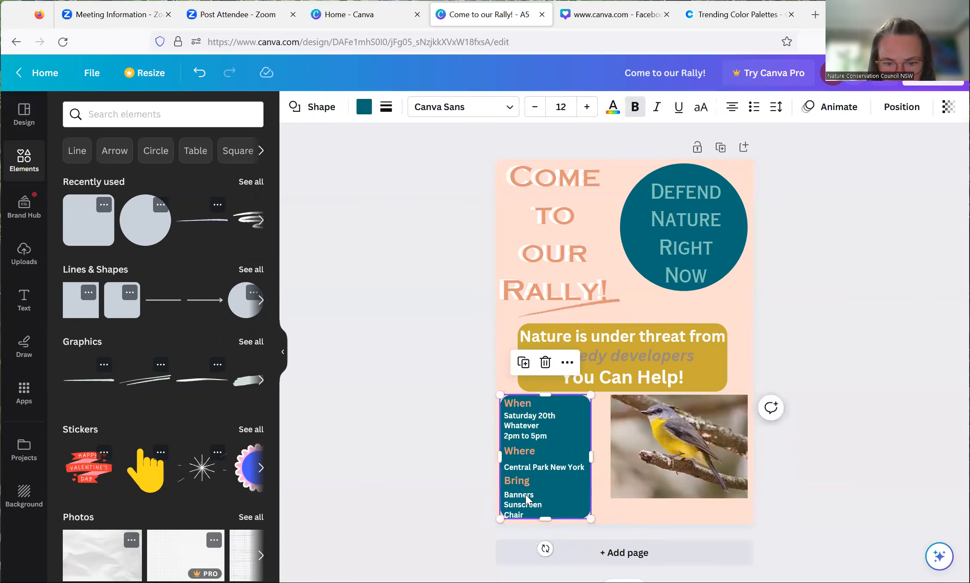
drag(543, 522, 544, 521)
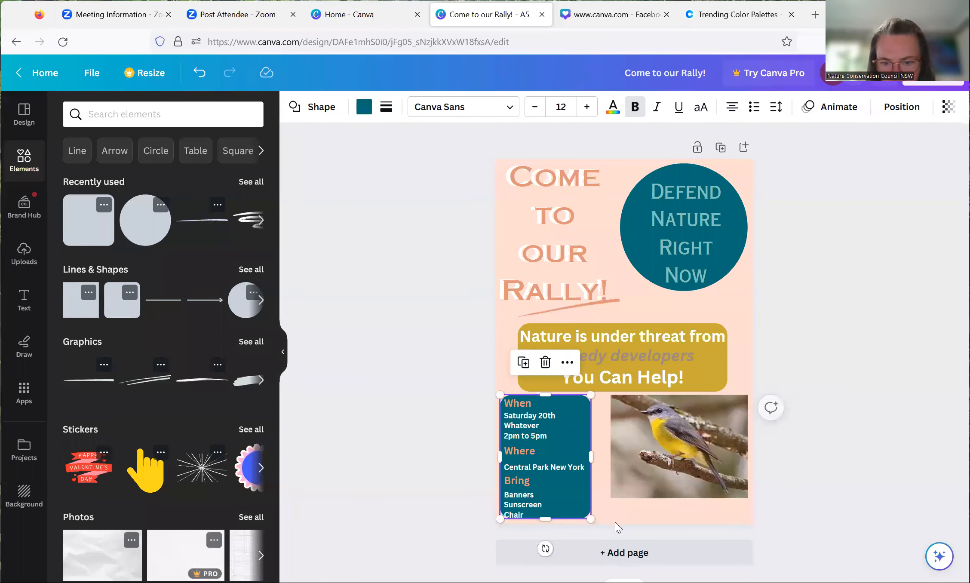
click(637, 503)
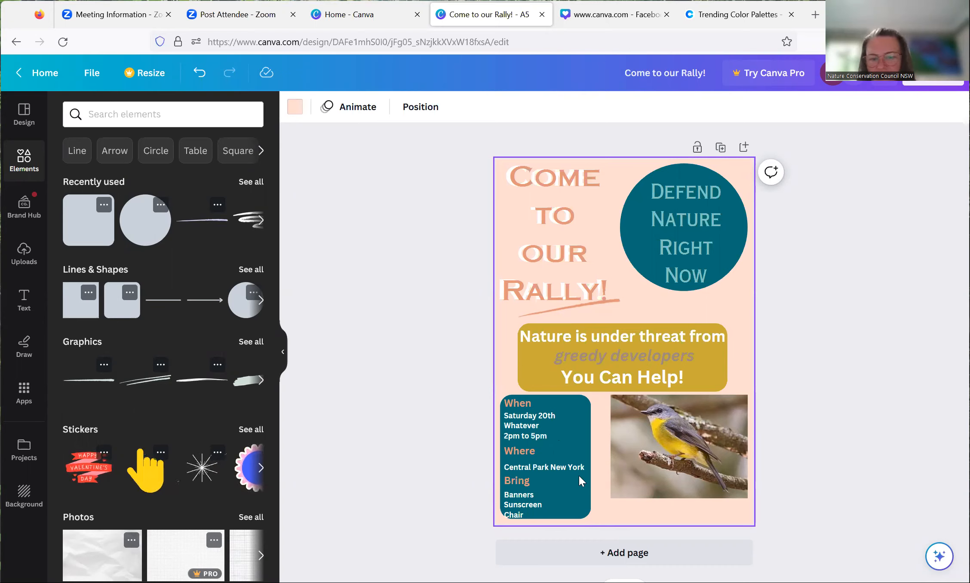
Step: Select the "Banners, Sunscreen, Chair" text under "Bring"
click(521, 495)
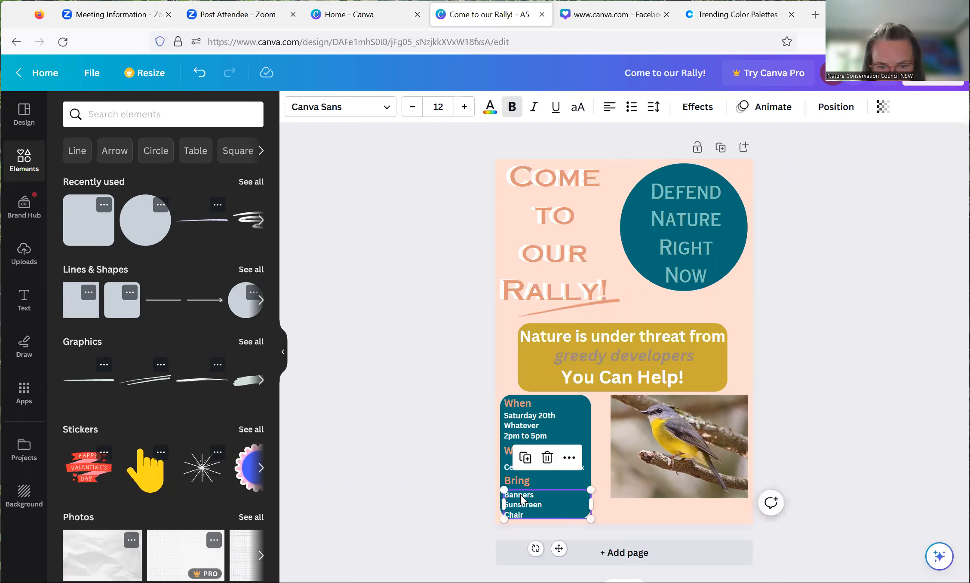